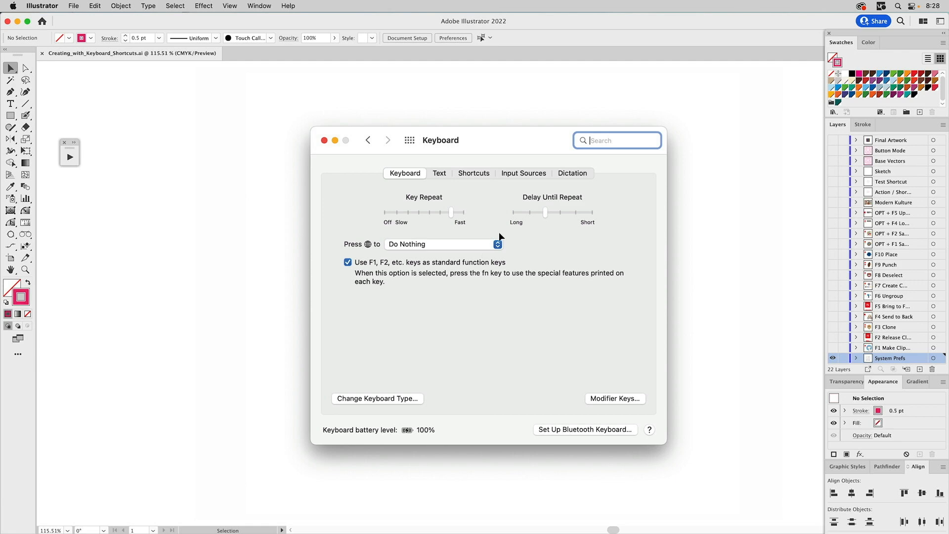
Step: Switch the visible and active layer from System Prefs to the F1 Make Clipping Mask layer
left_click(834, 348)
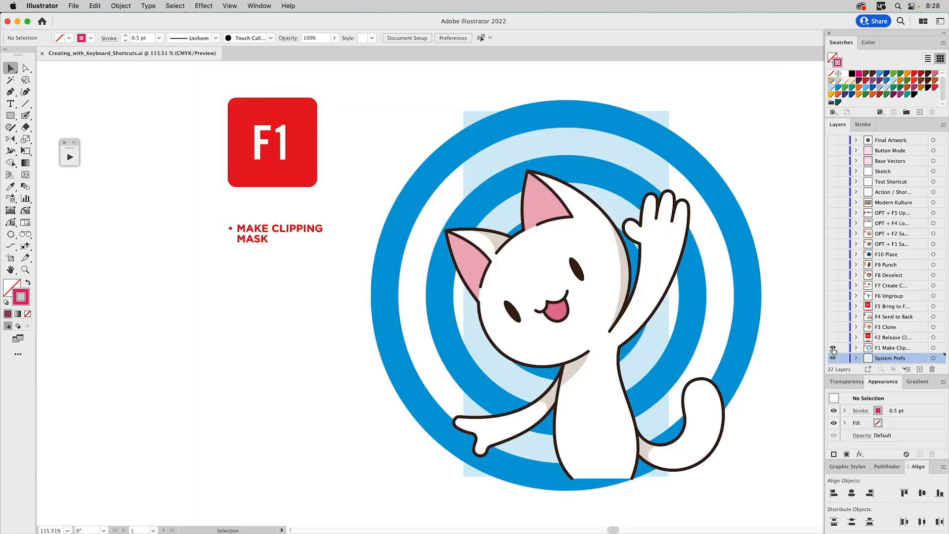
left_click(833, 358)
left_click(888, 348)
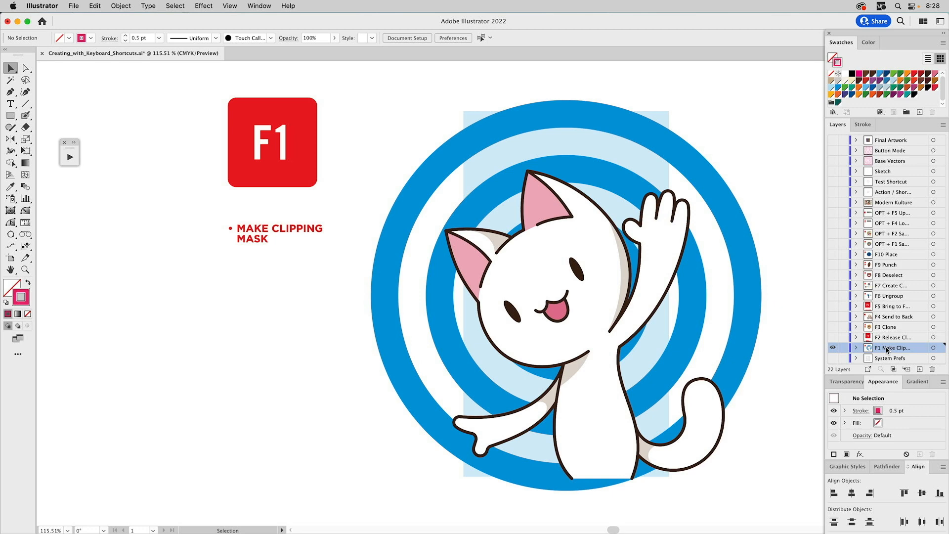
left_click(122, 6)
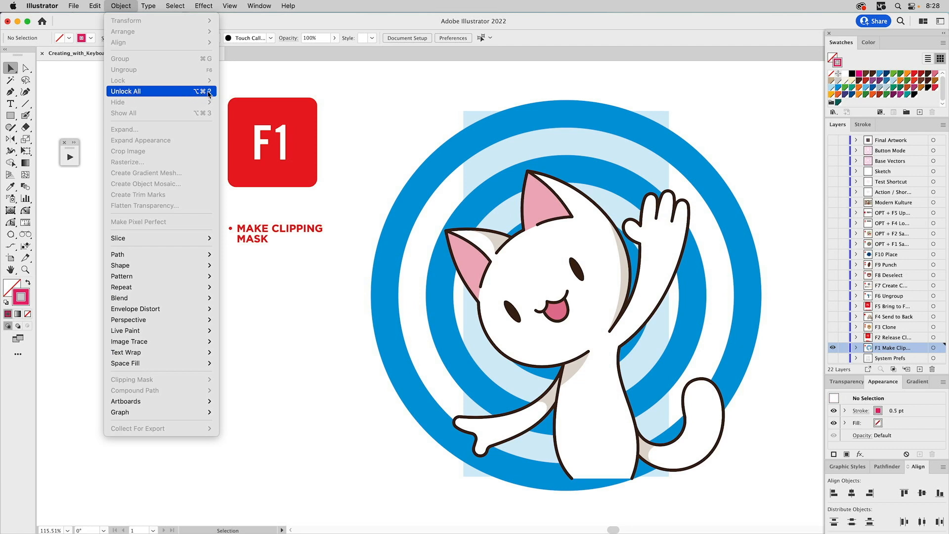
left_click(284, 75)
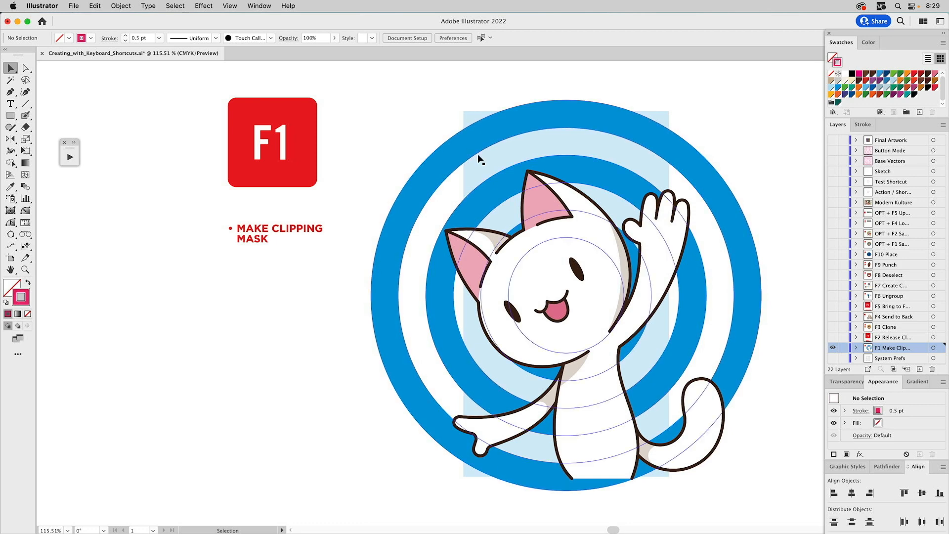
Step: Bring the light blue rectangle to the front and use it as a clipping mask for the cat and concentric circles
left_click(504, 162)
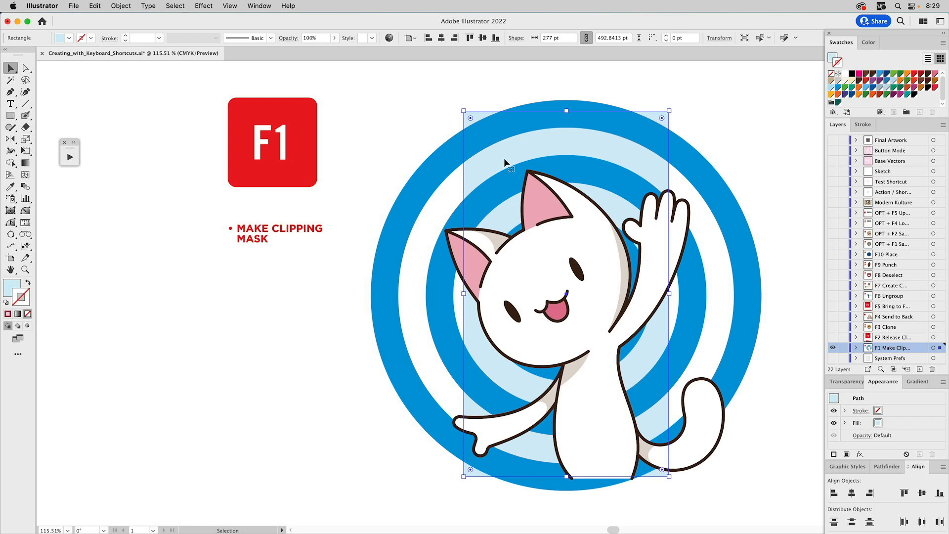
key("super+shift+bracketright")
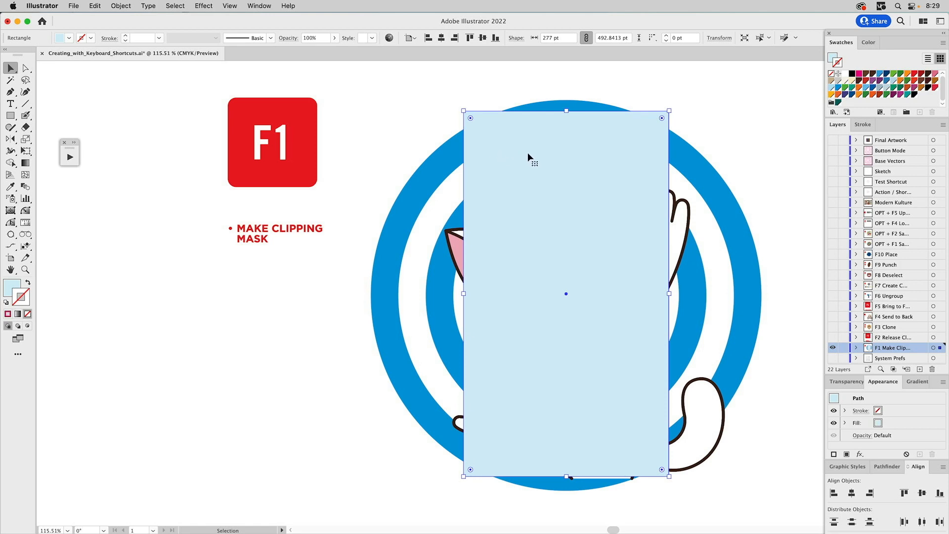
left_click(687, 219, "shift")
left_click(735, 212, "shift")
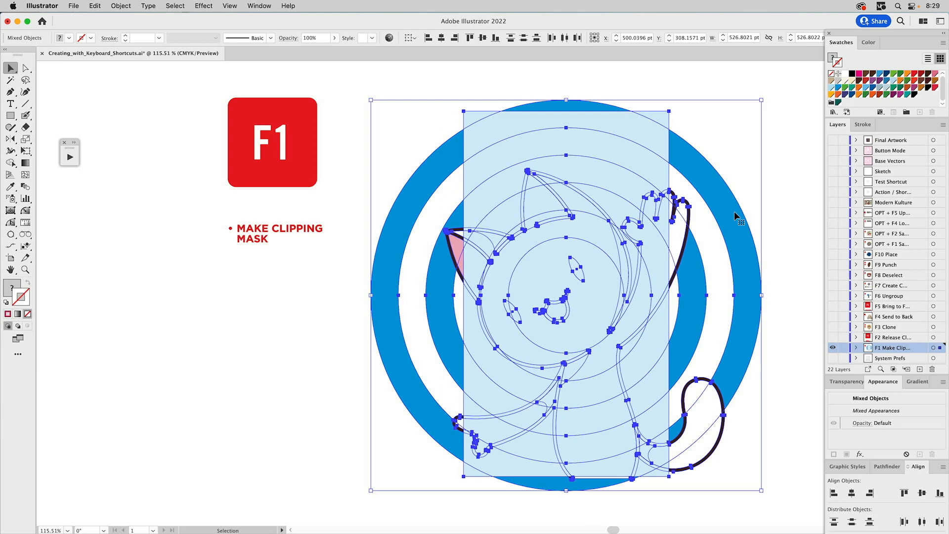
key("F1")
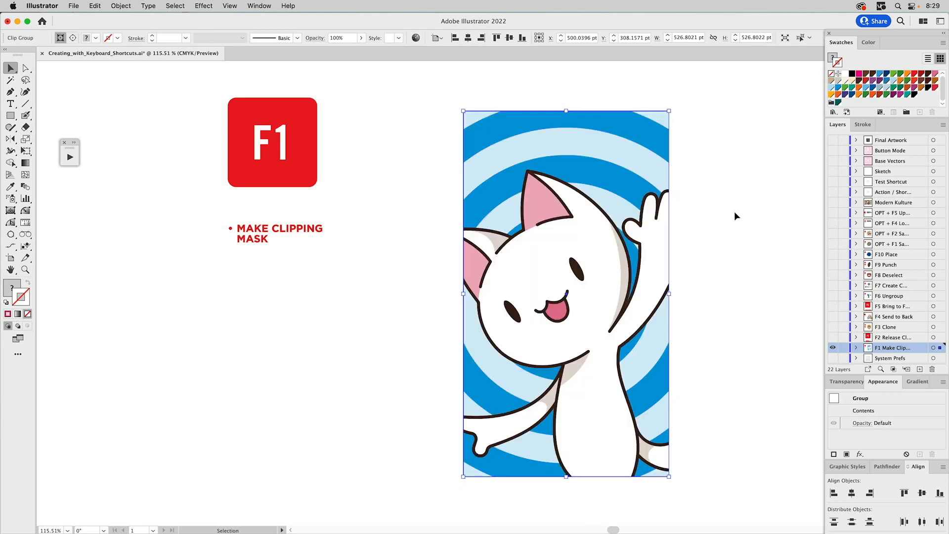
Step: Show the F2 Release Clipping Mask layer, release the cat artwork's clipping mask and reapply it, leaving nothing selected
left_click(833, 337)
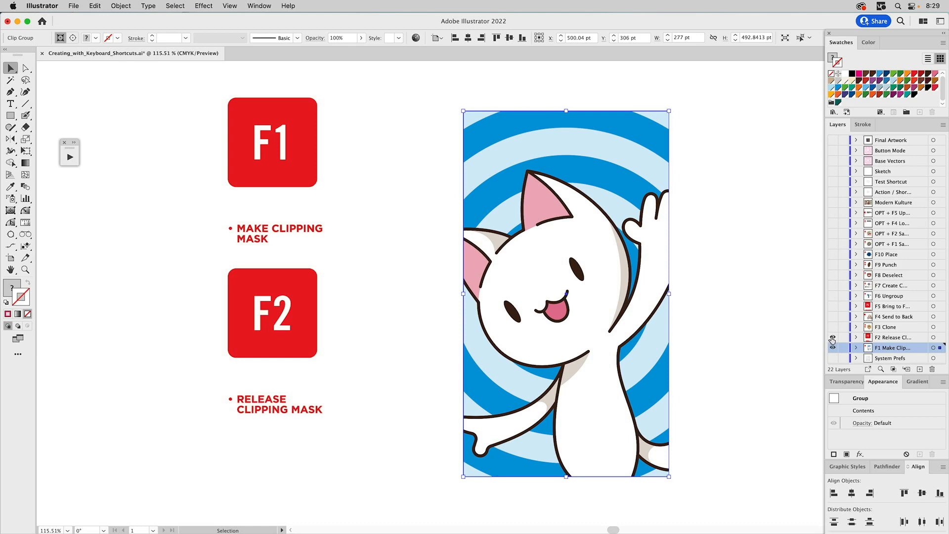
key("F2")
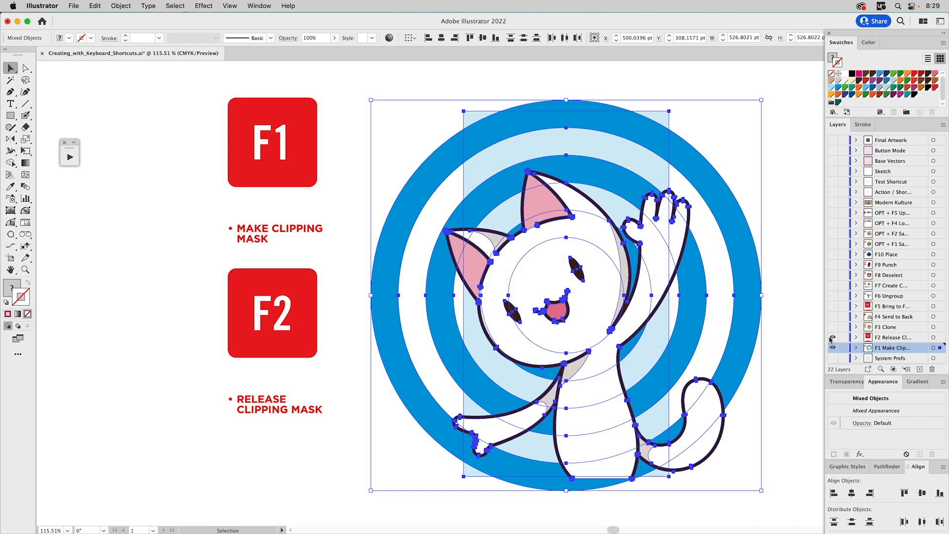
key("F1")
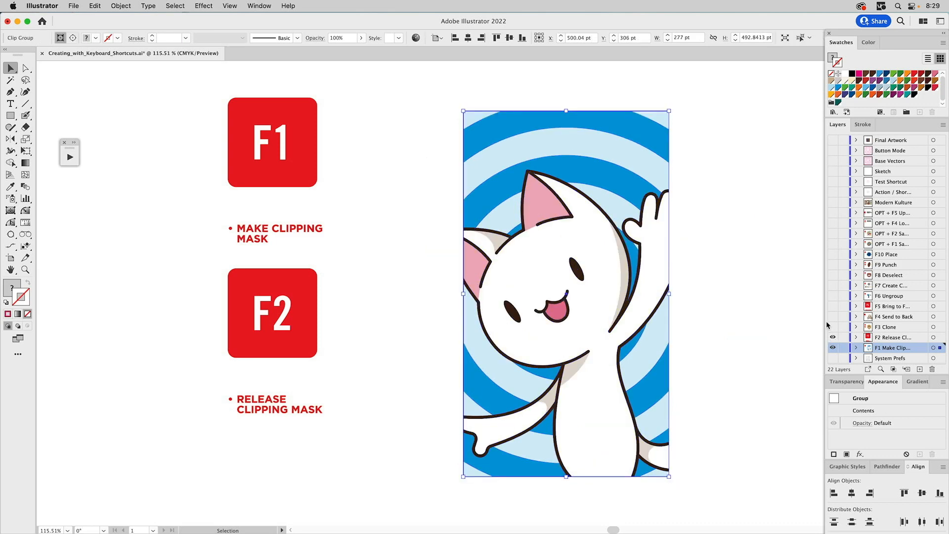
key("F8")
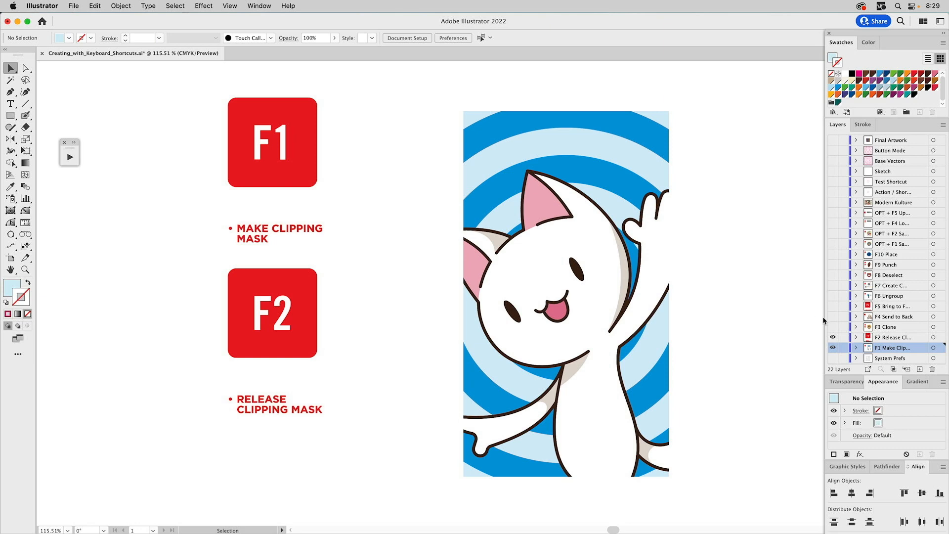
Step: Show only the F3 Clone layer and make it the active layer
left_click(833, 326, "alt")
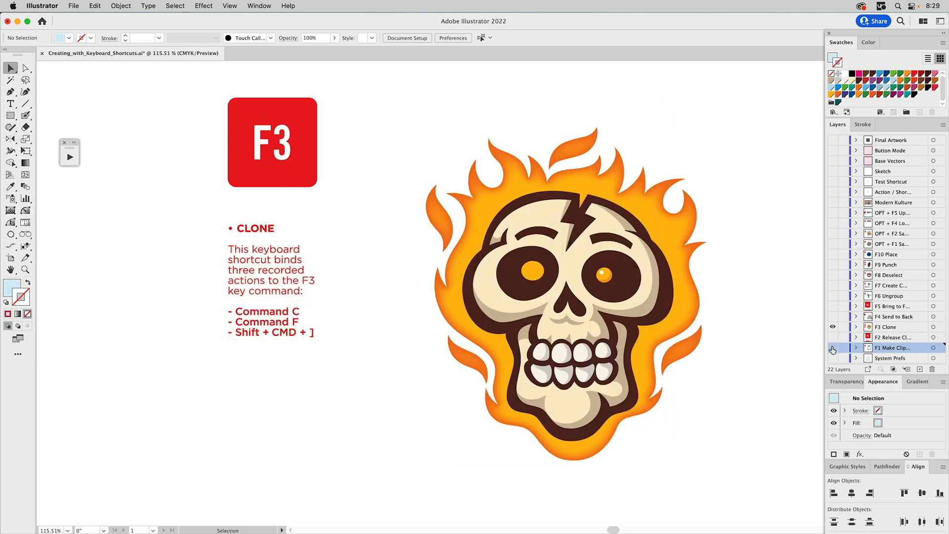
left_click(882, 328)
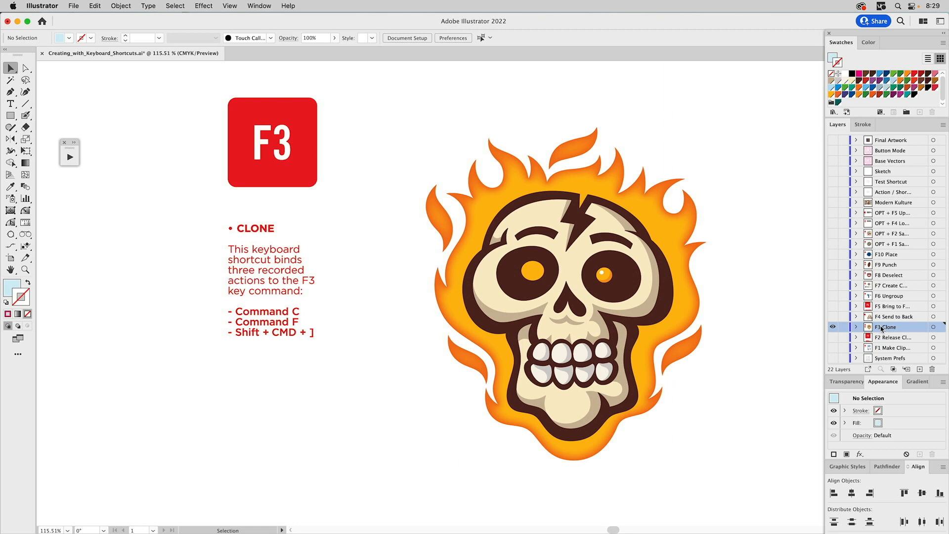
Step: Clone the skull's plain yellow pupil twice in place, filling the first copy light blue and the second copy green
key("z")
left_click_drag(493, 231, 648, 322)
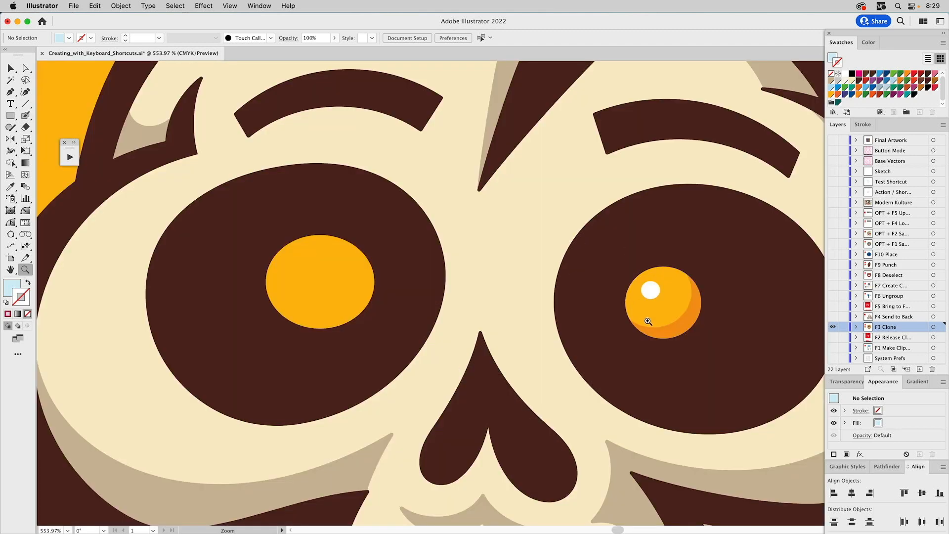
key("v")
left_click(341, 257)
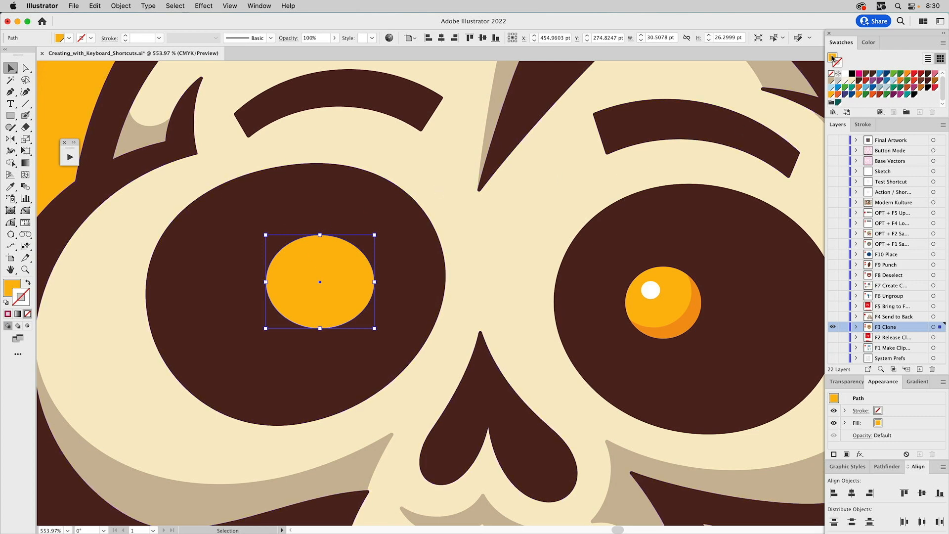
left_click(866, 88)
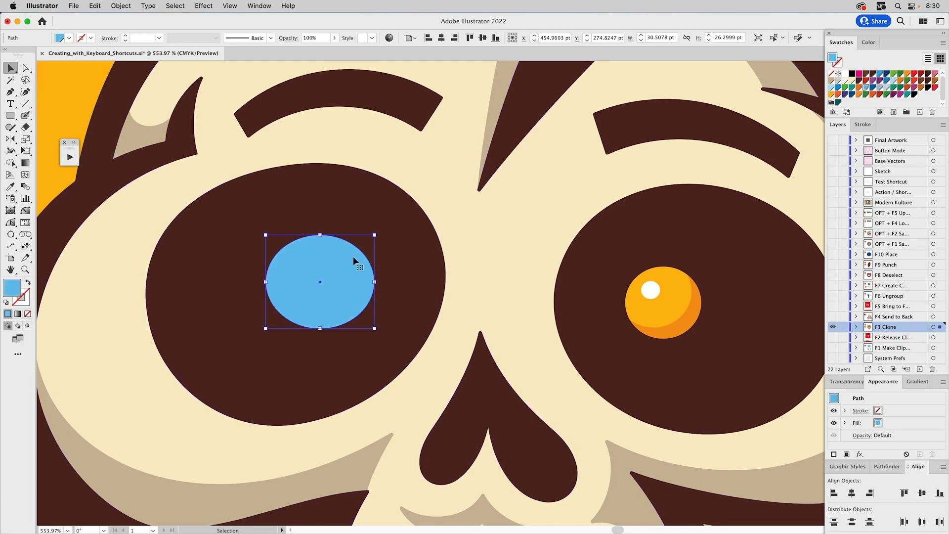
left_click(845, 88)
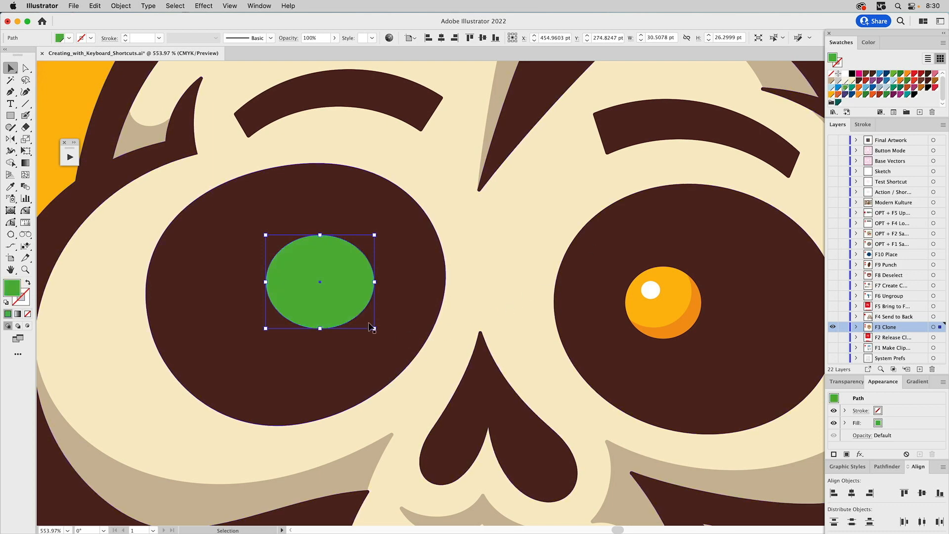
Step: Shrink the green pupil copy and shift it slightly so a blue crescent shows along its lower right edge
left_click_drag(375, 328, 362, 317)
left_click_drag(266, 318, 262, 322)
left_click_drag(362, 278, 366, 286)
Step: Subtract the green copy from the blue one with Minus Front and give the crescent the other pupil's orange shading with the Eyedropper
left_click(366, 283, "shift")
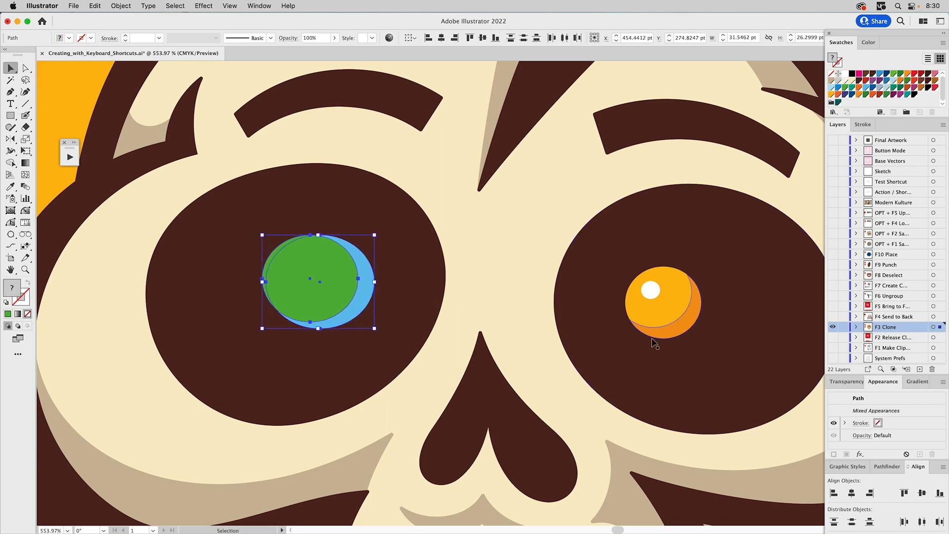
left_click(887, 467)
left_click(853, 493)
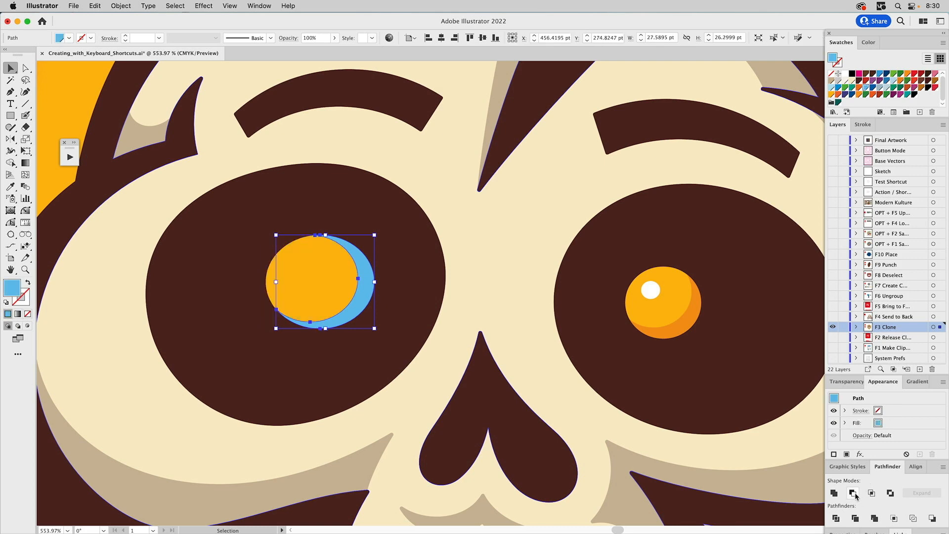
key("i")
left_click(693, 312)
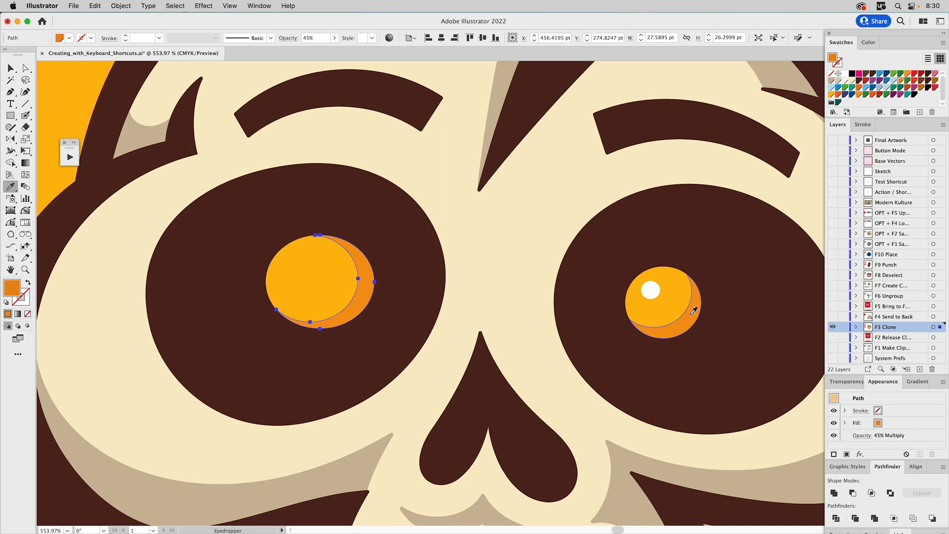
Step: Clone the yellow pupil to the front as a white highlight about 7.7 by 6.7 pt in the pupil's upper left area
key("v")
left_click(322, 257)
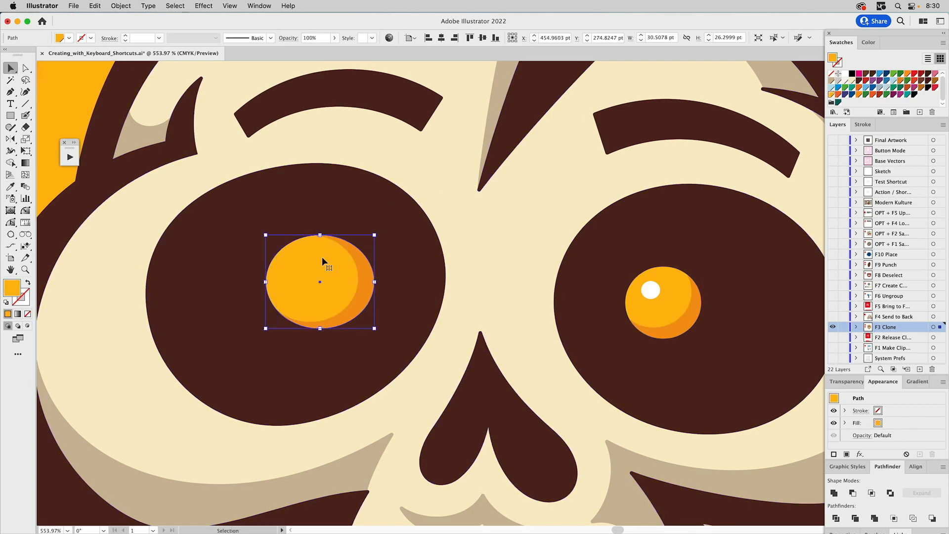
key("super+shift+bracketright")
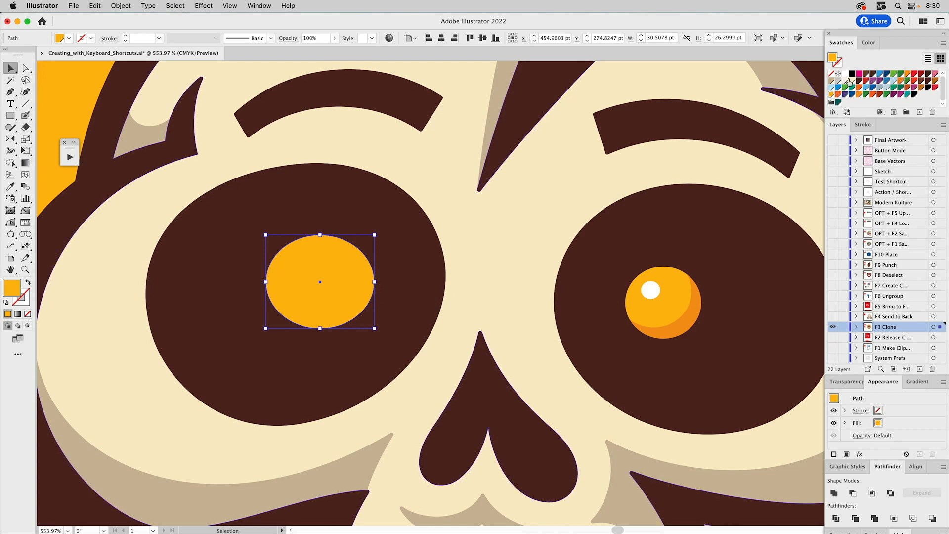
left_click(845, 74)
left_click_drag(371, 282, 314, 267)
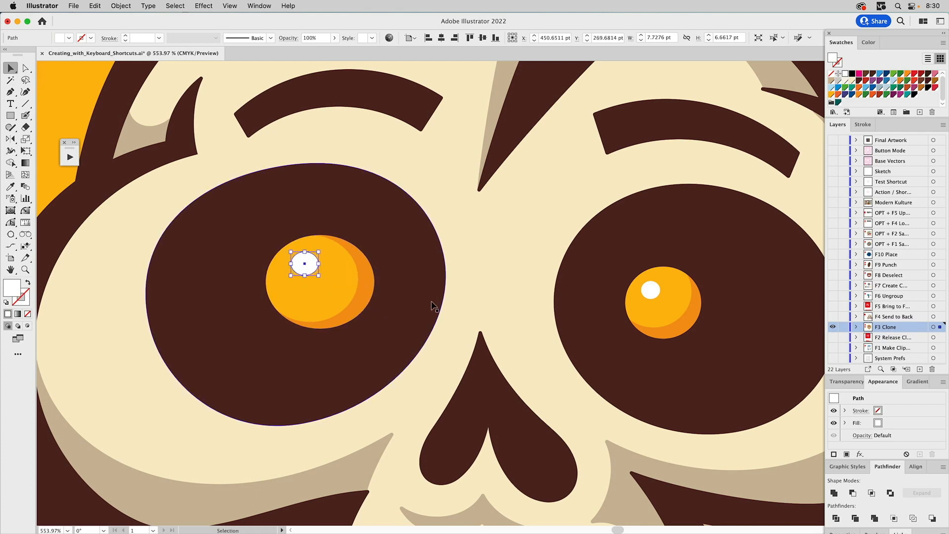
key("super+0")
left_click(399, 295)
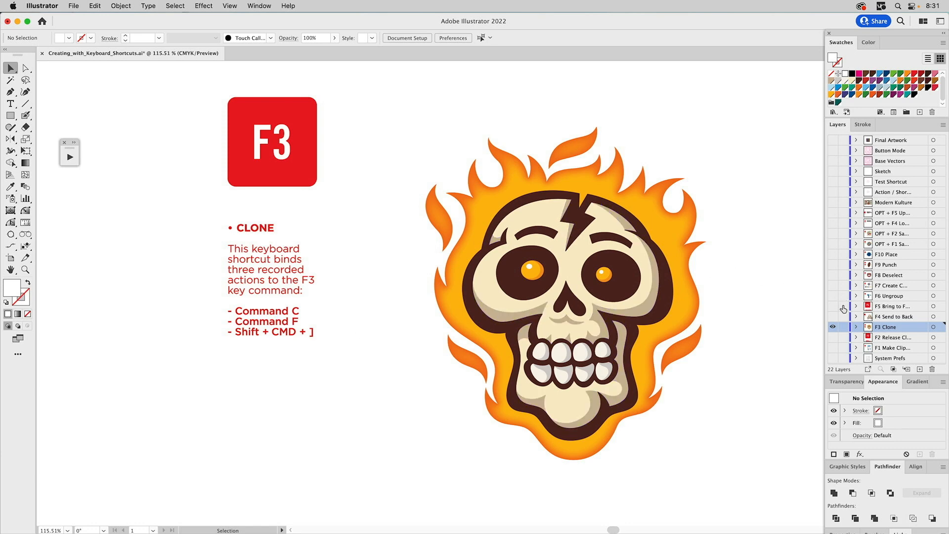
Step: Show the F4 Send to Back layer instead of F3 Clone and send the bone rising to the right behind the other bone
left_click(834, 327)
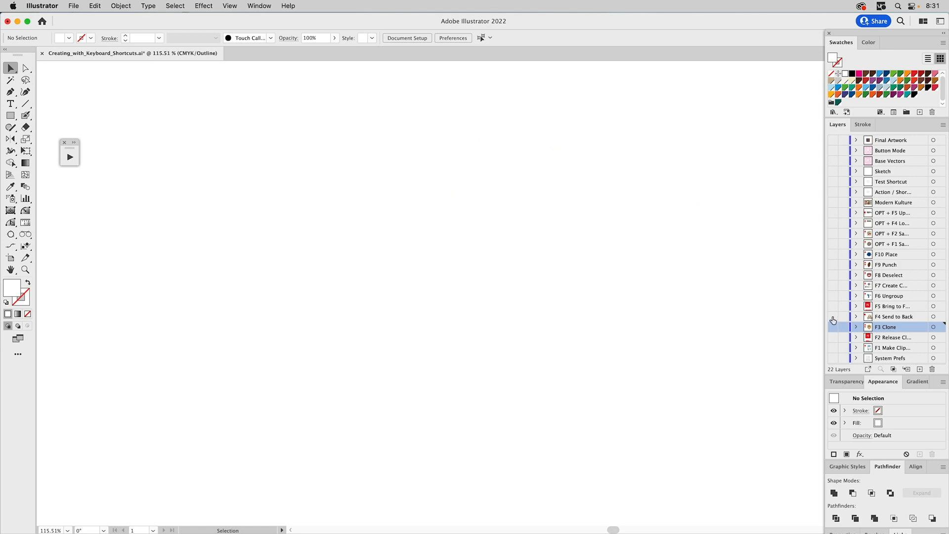
left_click(833, 316)
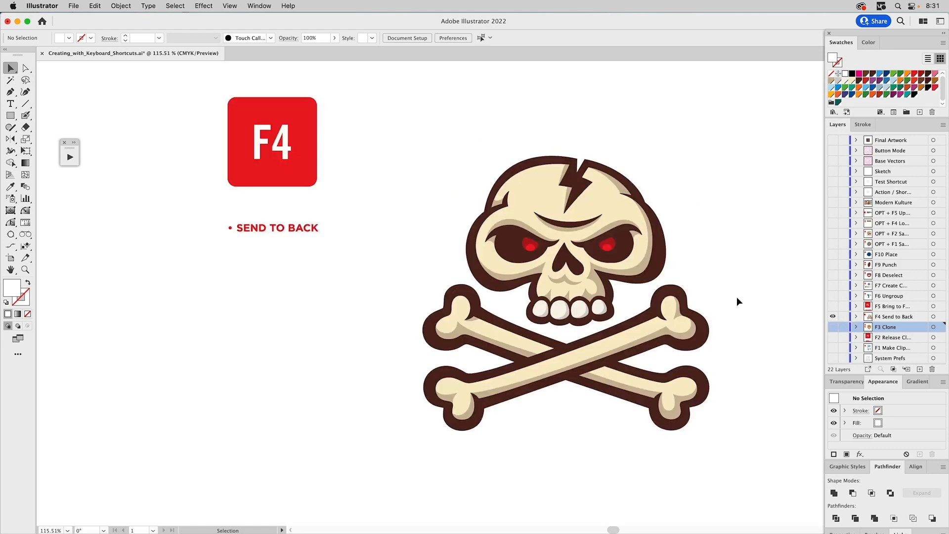
left_click(676, 315)
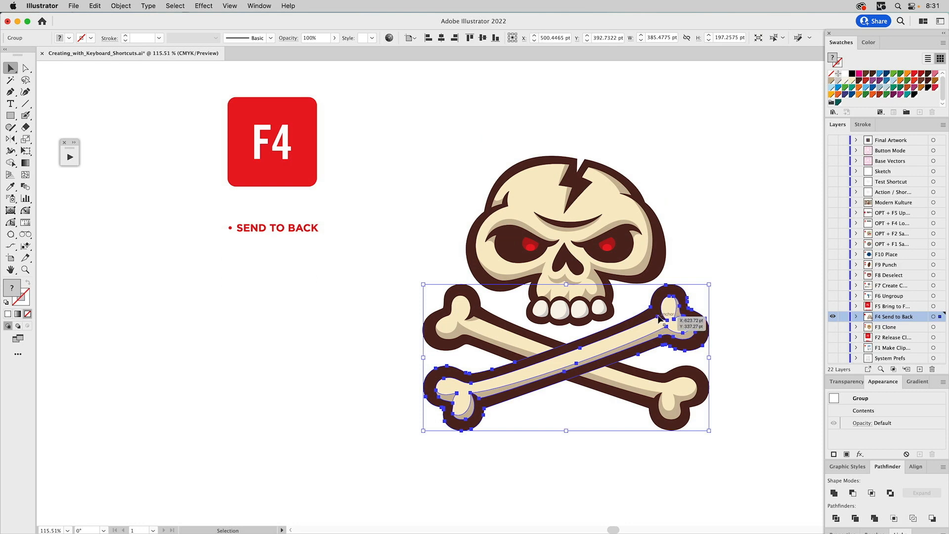
key("F4")
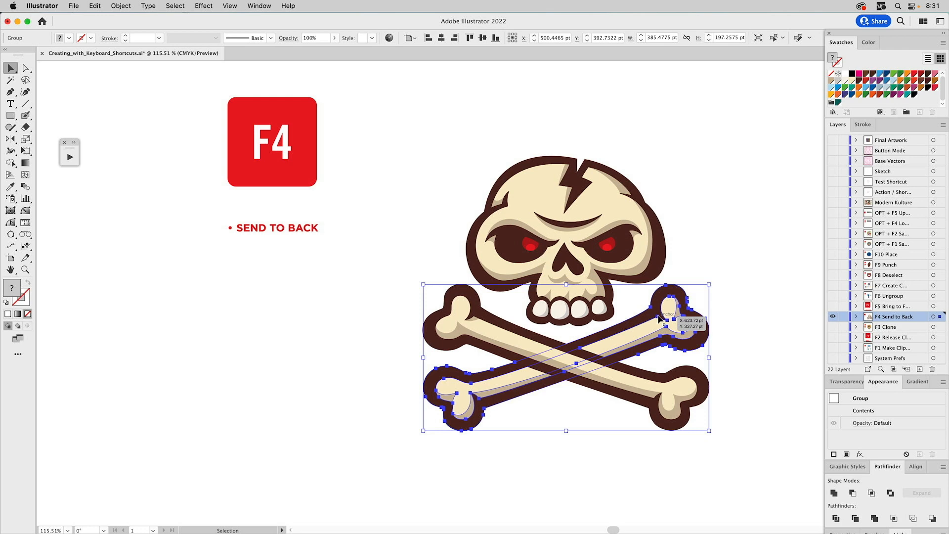
left_click(749, 262)
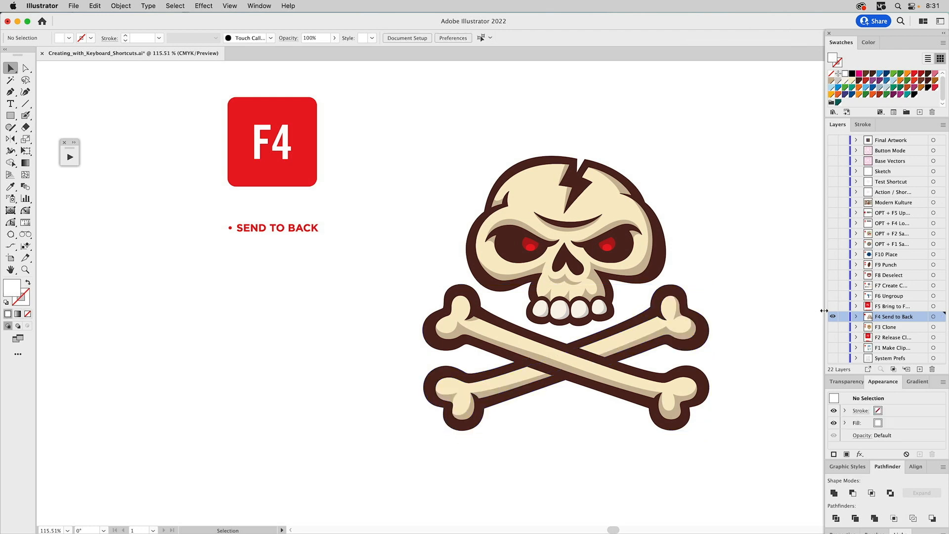
Step: Show the F5 Bring to Front layer too and move the bone rising to the right to the back and again to the front
left_click(834, 307)
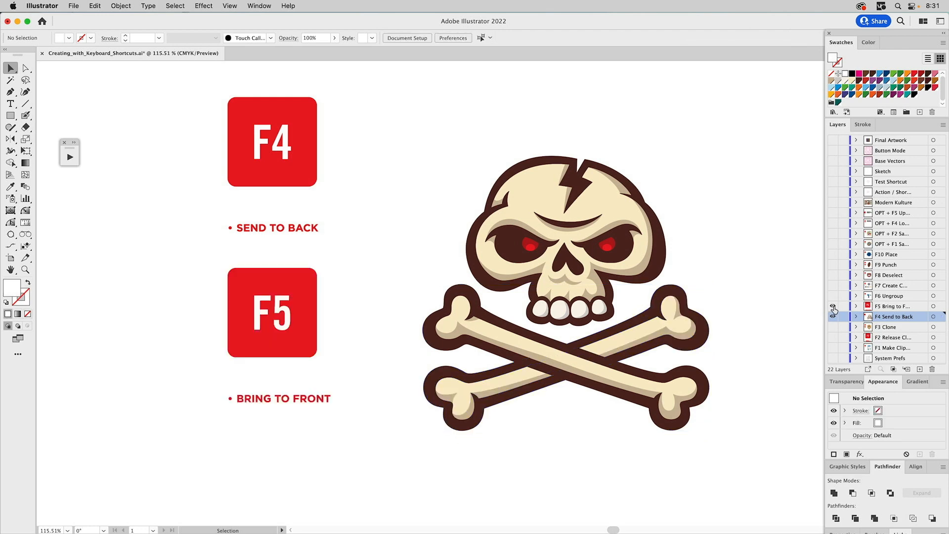
left_click(666, 318)
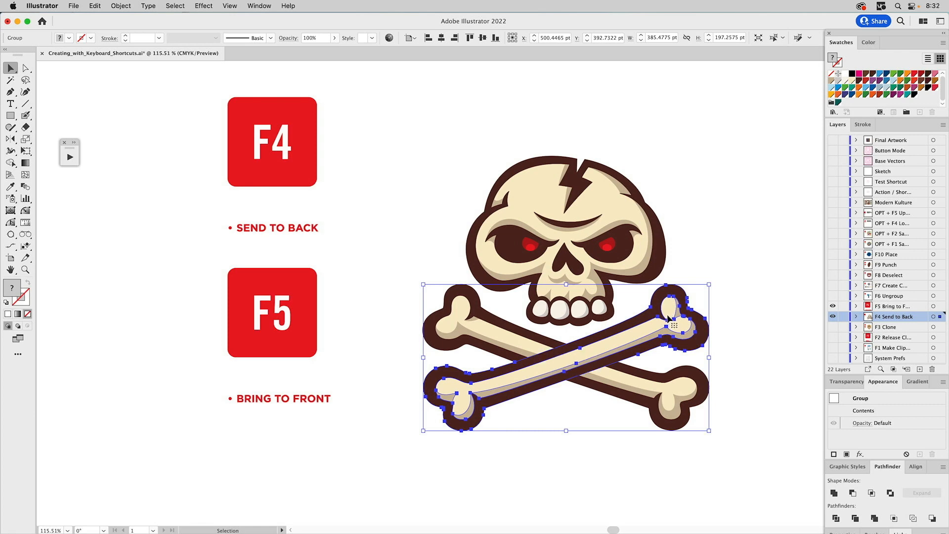
key("F4")
key("F5")
left_click(719, 241)
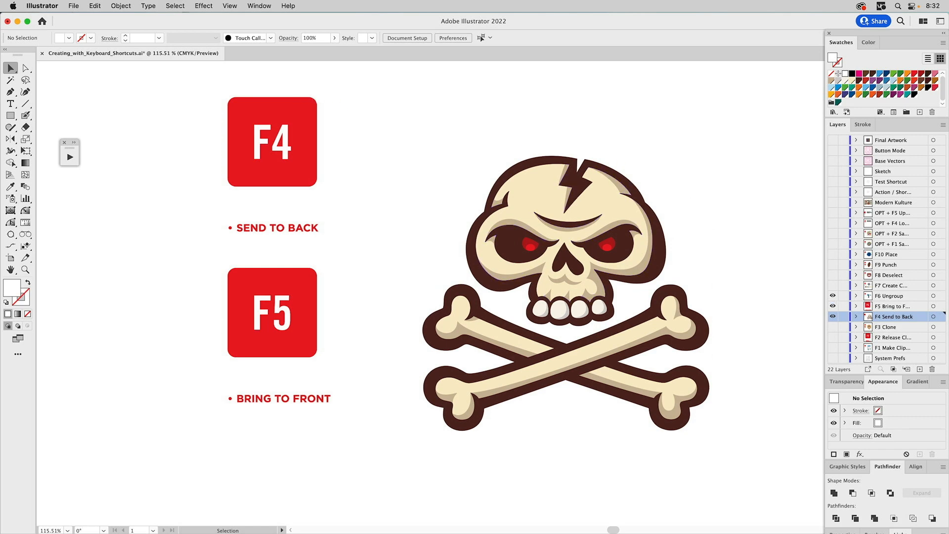
Step: Show only the F6 Ungroup layer and select the hummingbird's white breast, magenta throat and green head shapes one at a time
left_click(833, 296, "alt")
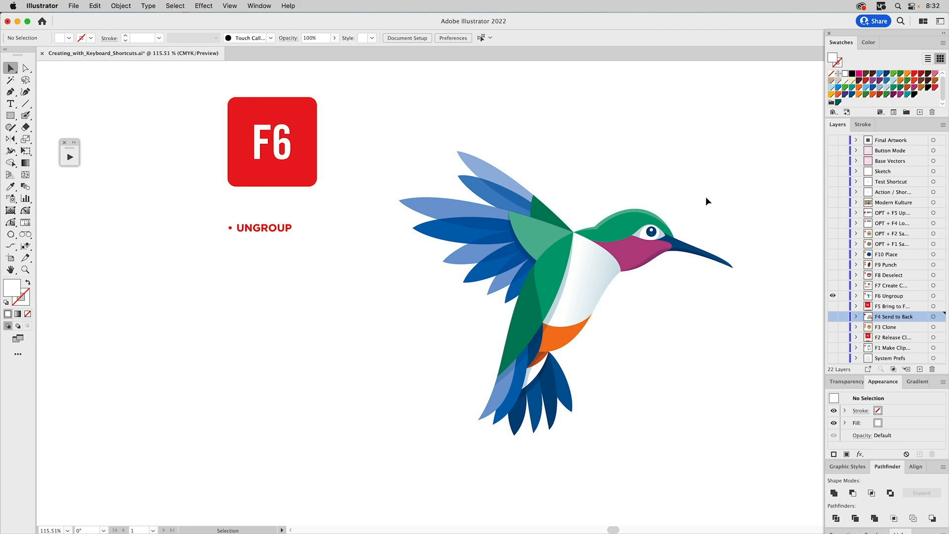
left_click(591, 278)
left_click(634, 248)
left_click(625, 214)
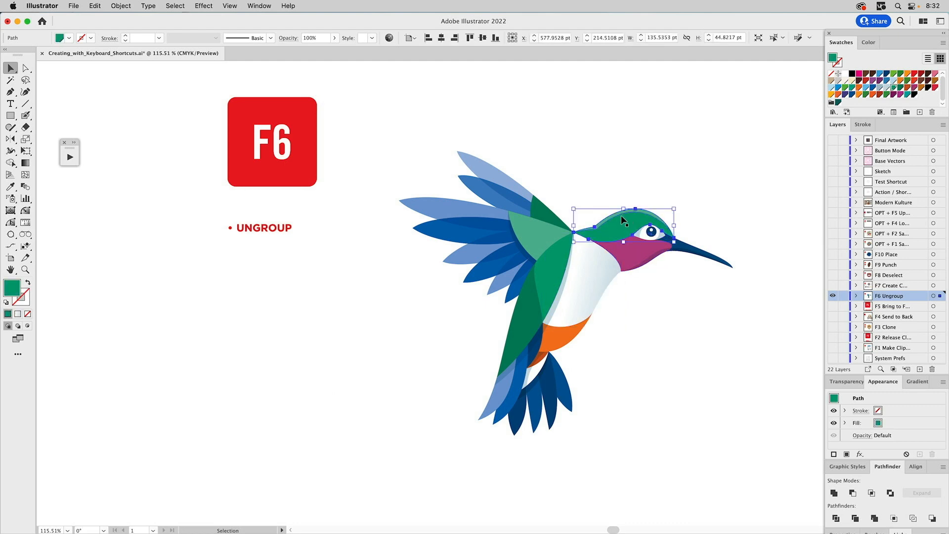
Step: Select the uppermost light blue feather, try moving the dark blue wing feather away from the bird, and undo the move
left_click(508, 180)
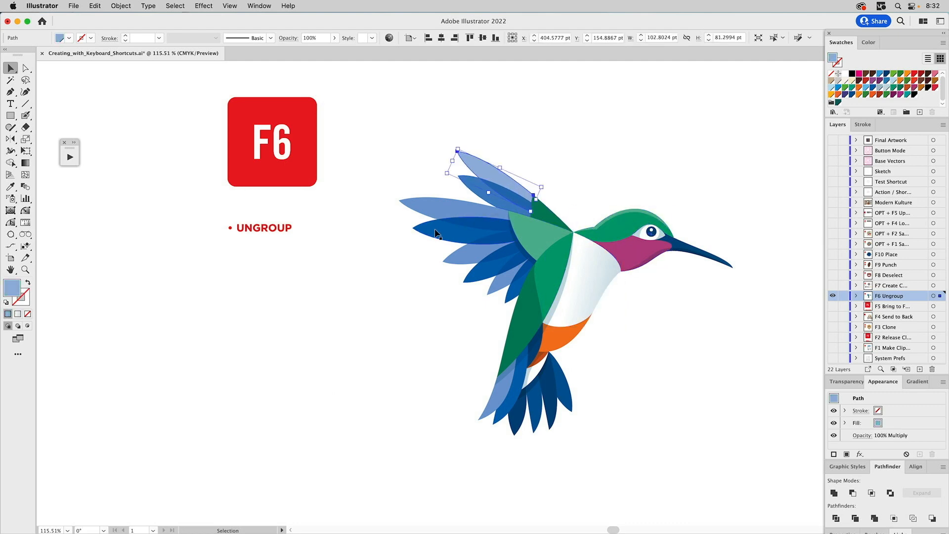
left_click_drag(478, 220, 400, 244)
key("super+z")
left_click(548, 173)
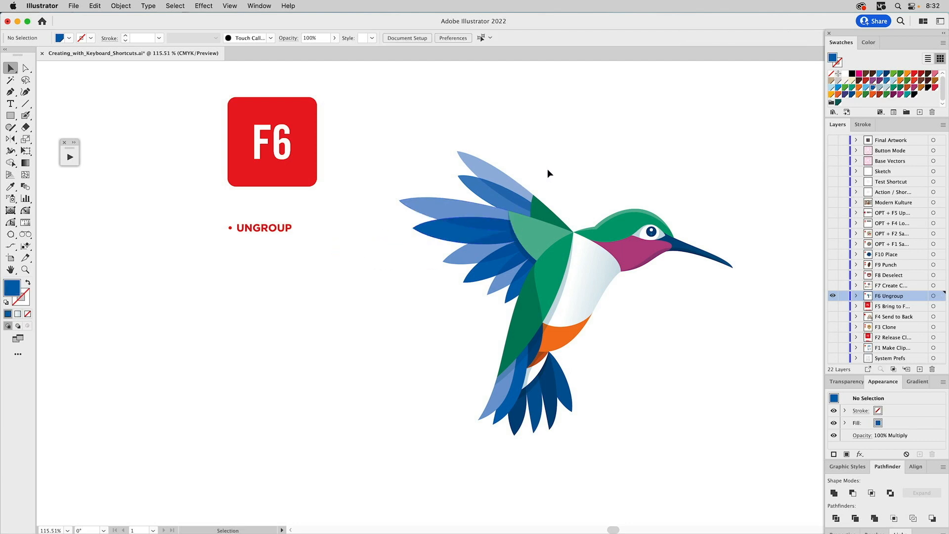
Step: Group all the hummingbird's shapes and move the group about 25 pt to the left
left_click_drag(386, 126, 791, 473)
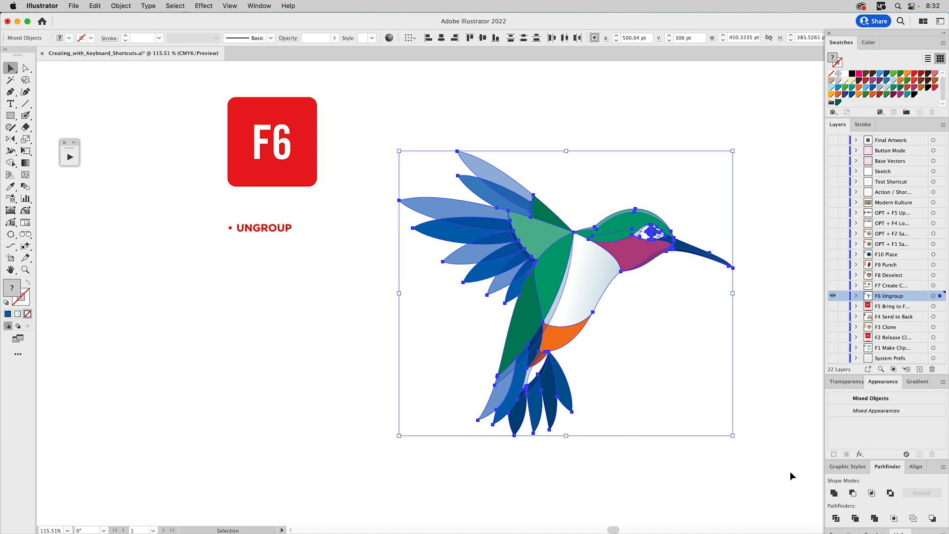
key("a")
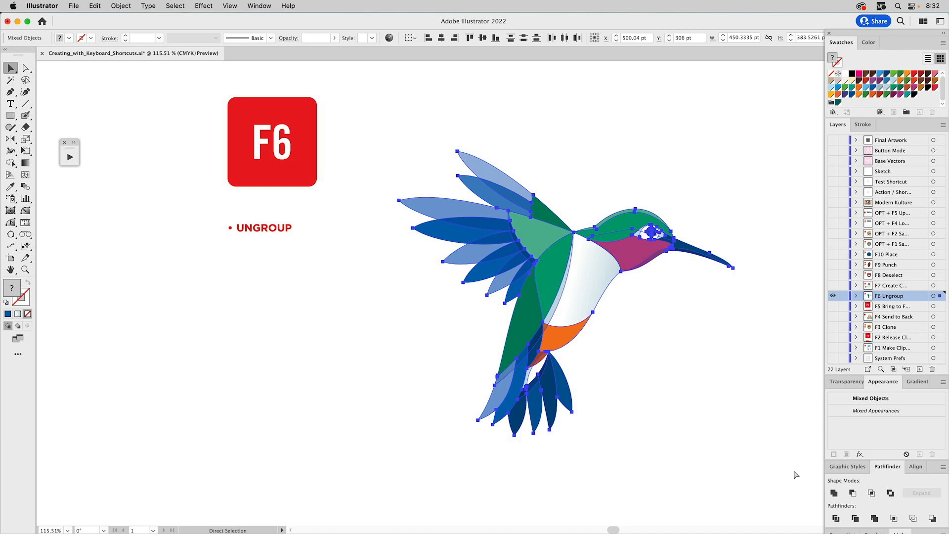
key("v")
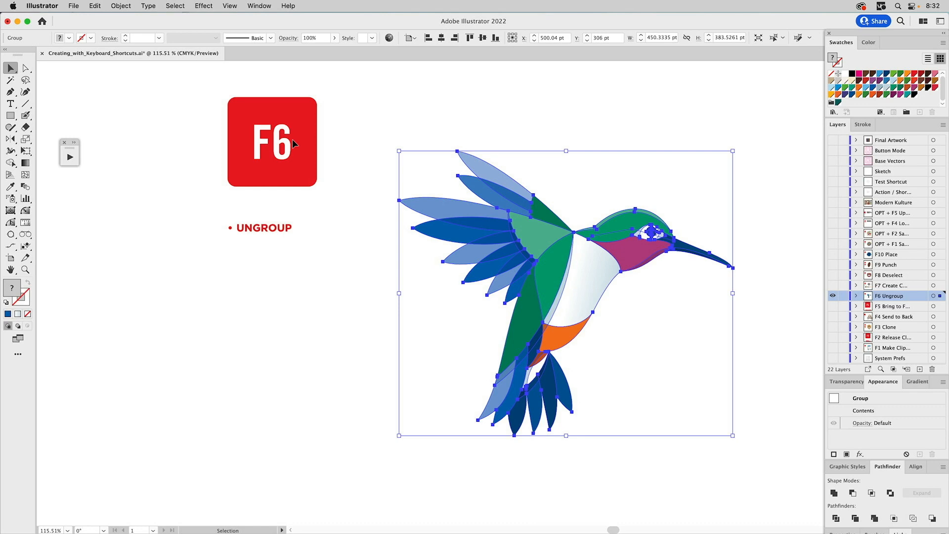
left_click(394, 116)
left_click(479, 187)
left_click_drag(482, 187, 493, 177)
mouse_move(539, 217)
left_mouse_down()
mouse_move(510, 227)
mouse_move(529, 218)
left_mouse_up()
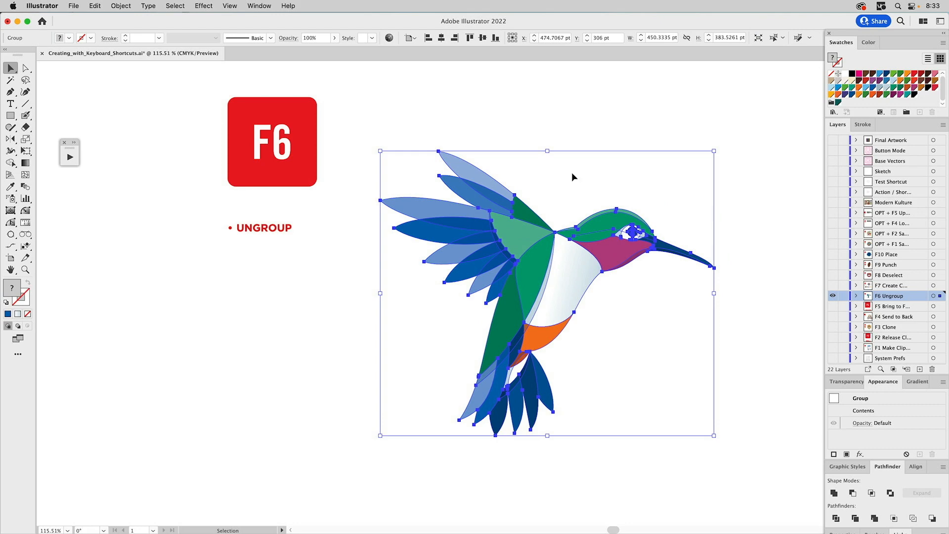
Step: Ungroup the hummingbird, pull the light blue wing feather away on its own, and undo that move
key("F6")
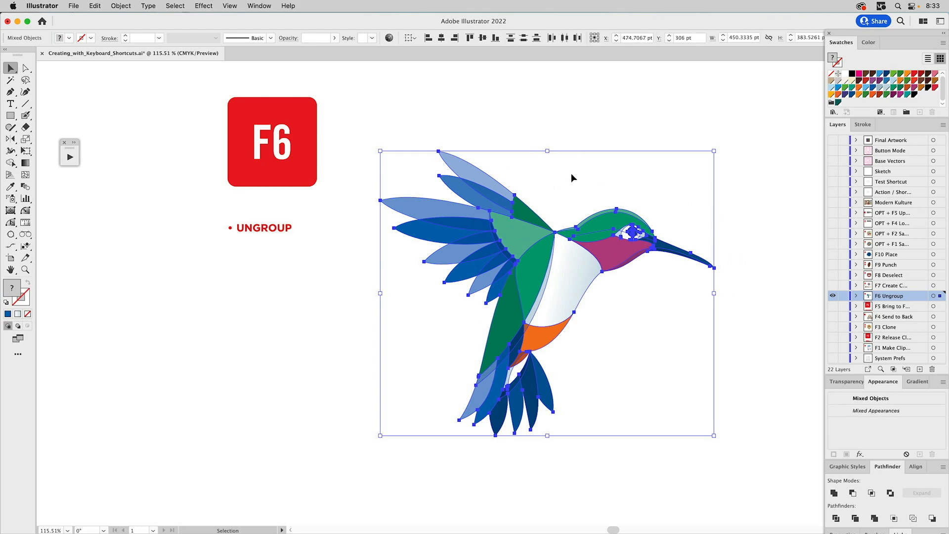
left_click(519, 183)
left_click_drag(421, 208, 387, 183)
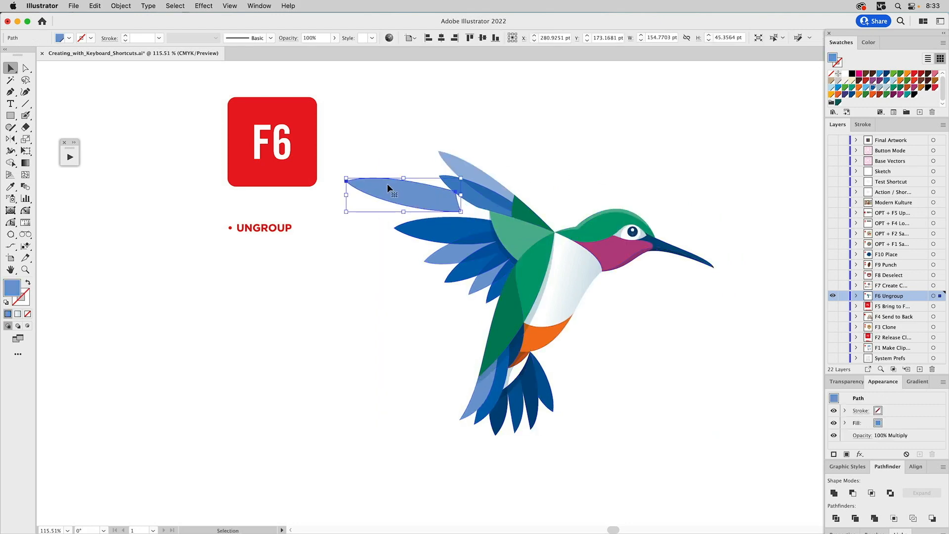
key("super+z")
left_click(560, 148)
left_click_drag(366, 123, 749, 443)
left_click(779, 376)
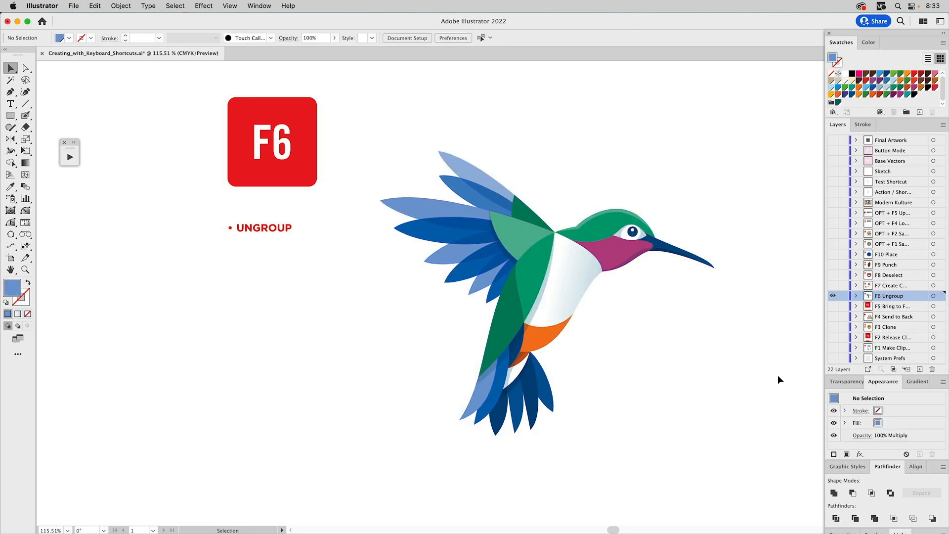
Step: Show only the F7 Create Compound Path layer and group all the black circles of the burst
left_click(833, 285, "alt")
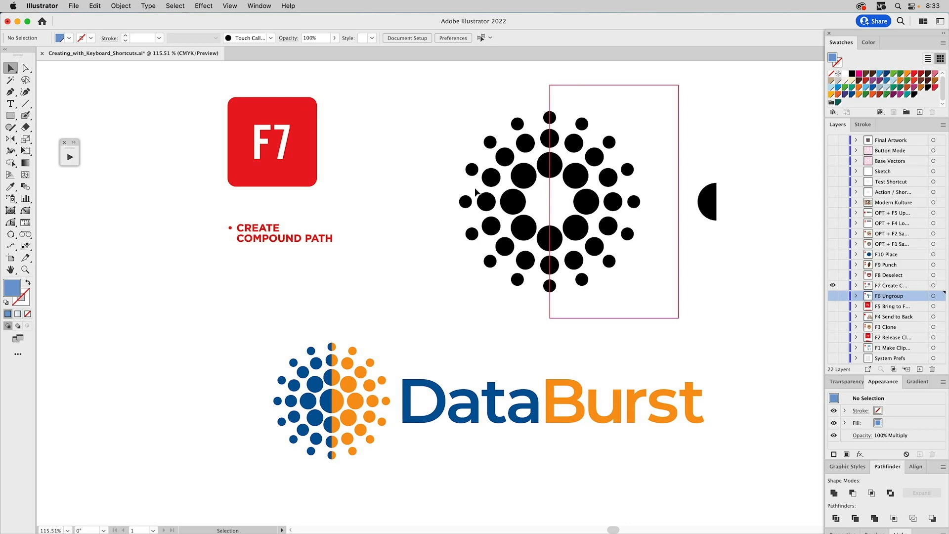
left_click(522, 182)
left_click(504, 157)
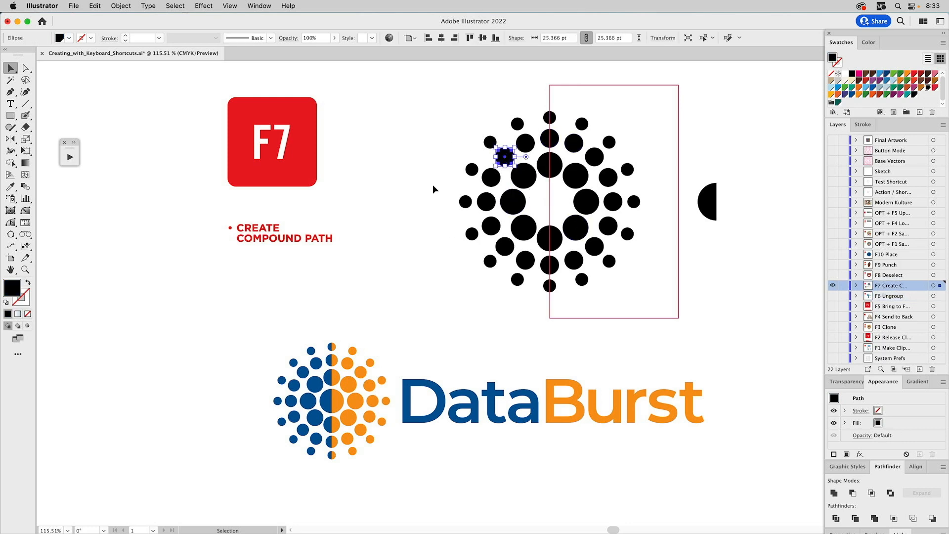
left_click(409, 177)
left_click_drag(437, 110, 657, 298)
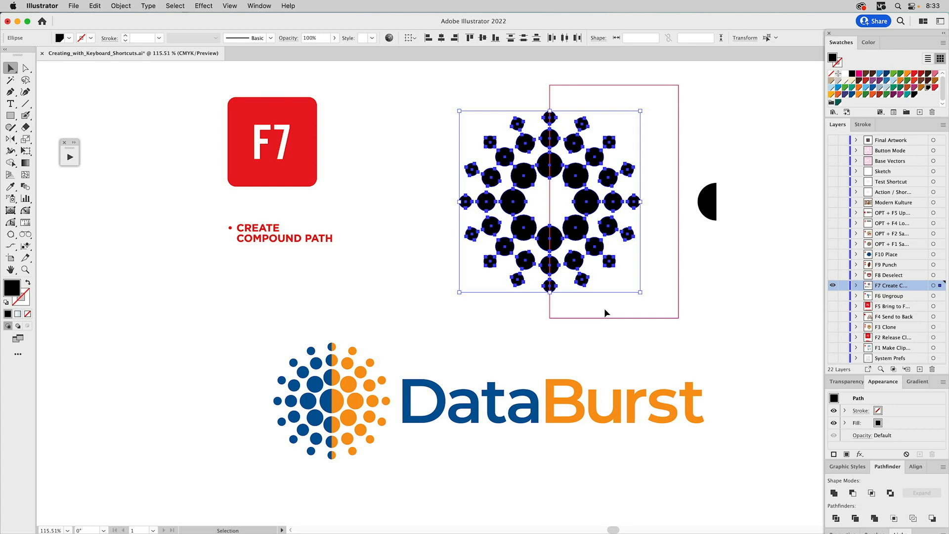
key("super")
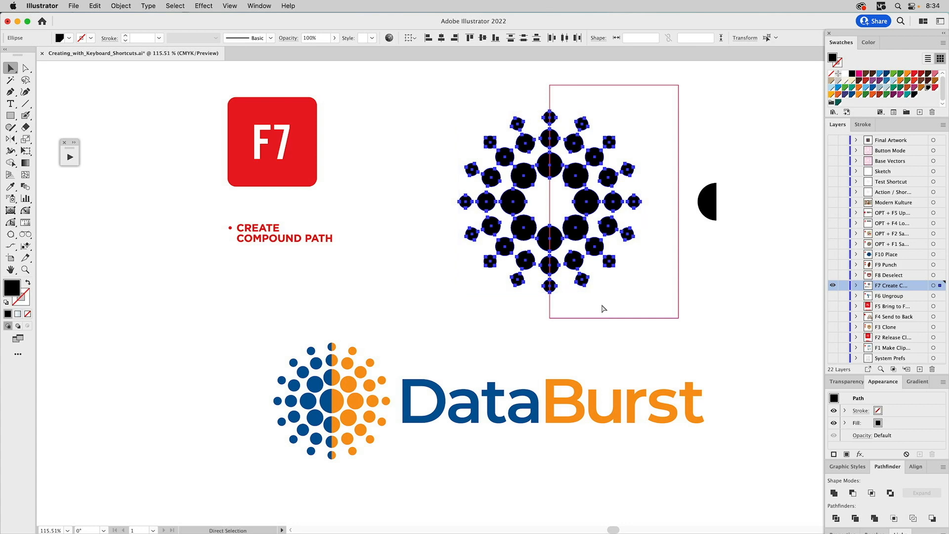
key("super+g")
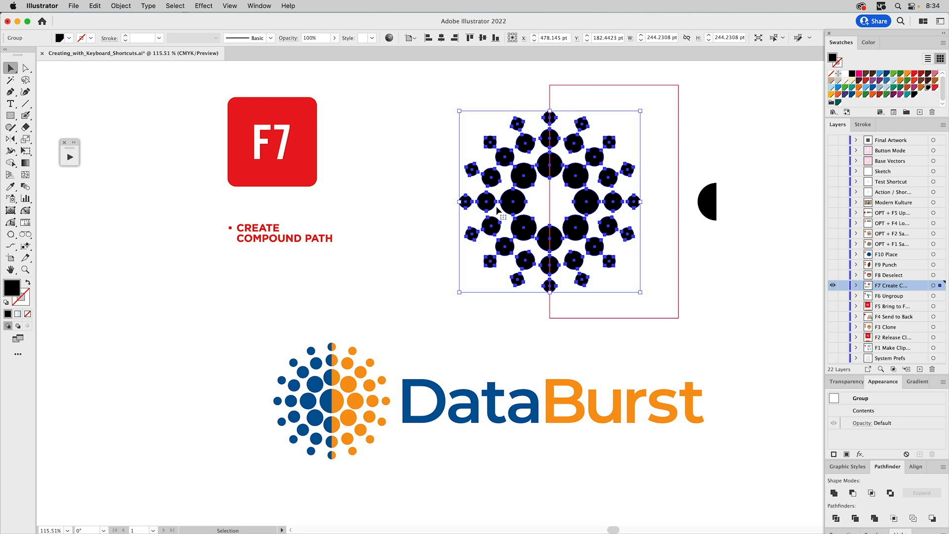
Step: Try to subtract the tall rectangle from the grouped circles with Minus Front, undo it and clear the selection
left_click(574, 88, "shift")
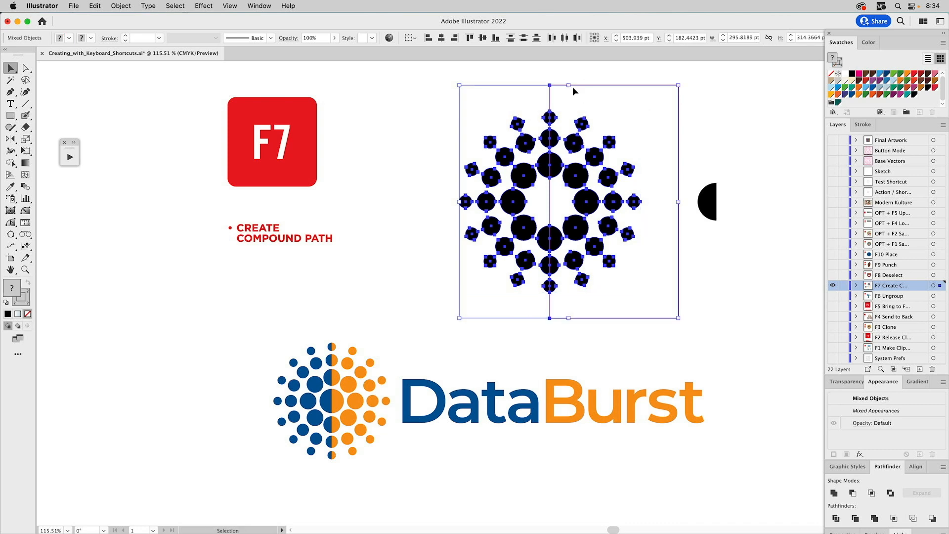
left_click(854, 494)
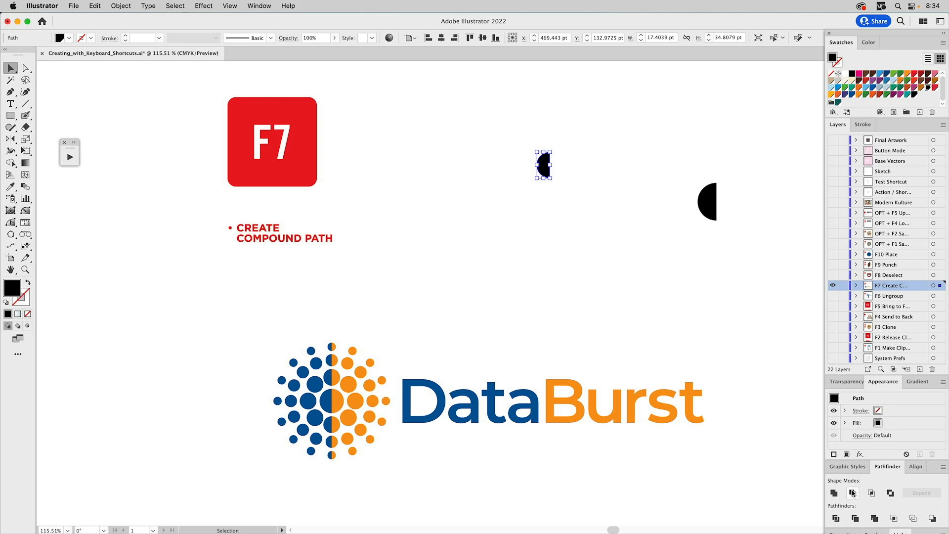
key("super+z")
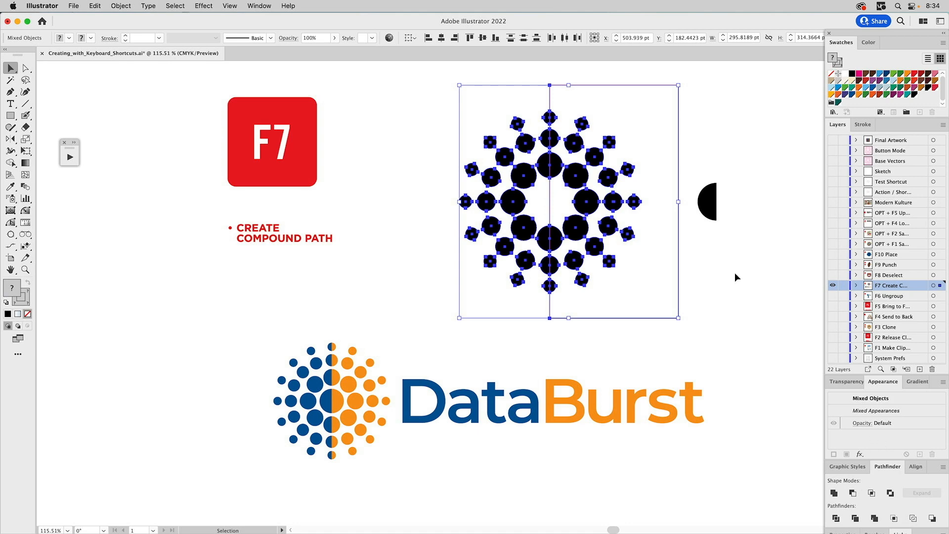
left_click(631, 129)
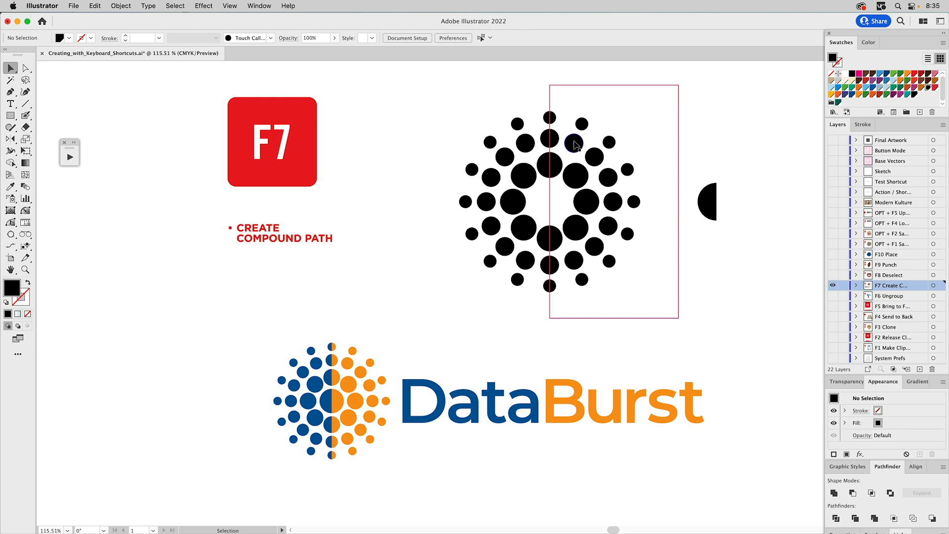
Step: Turn the grouped black circles into a compound path
left_click(574, 144)
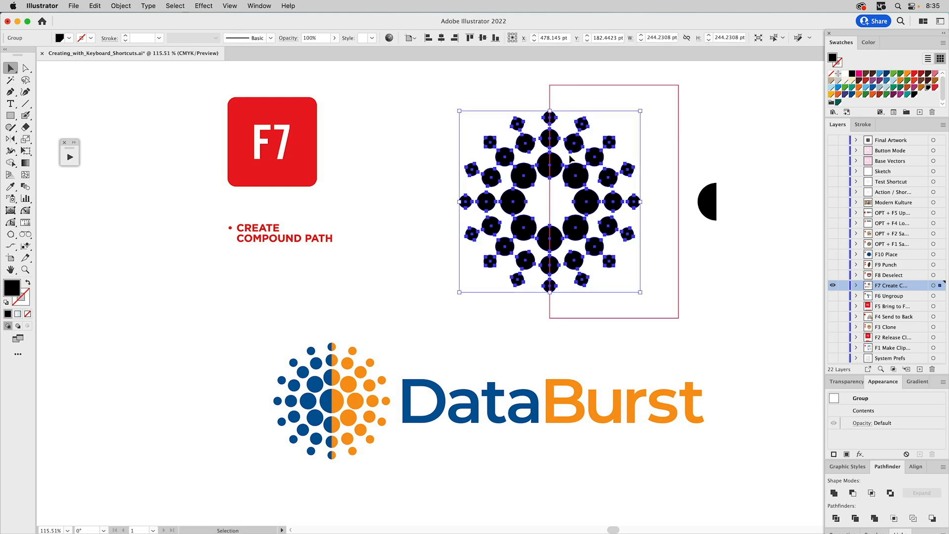
left_click(121, 6)
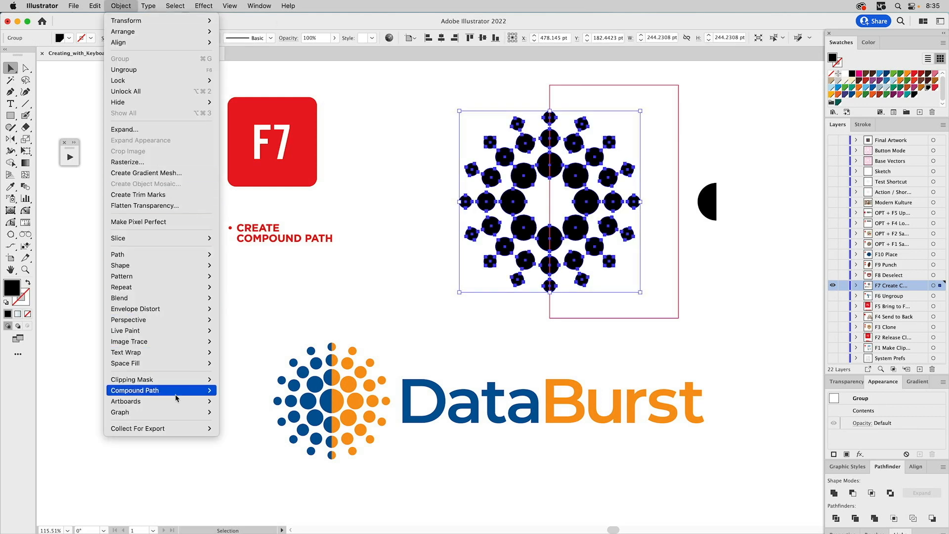
mouse_move(177, 394)
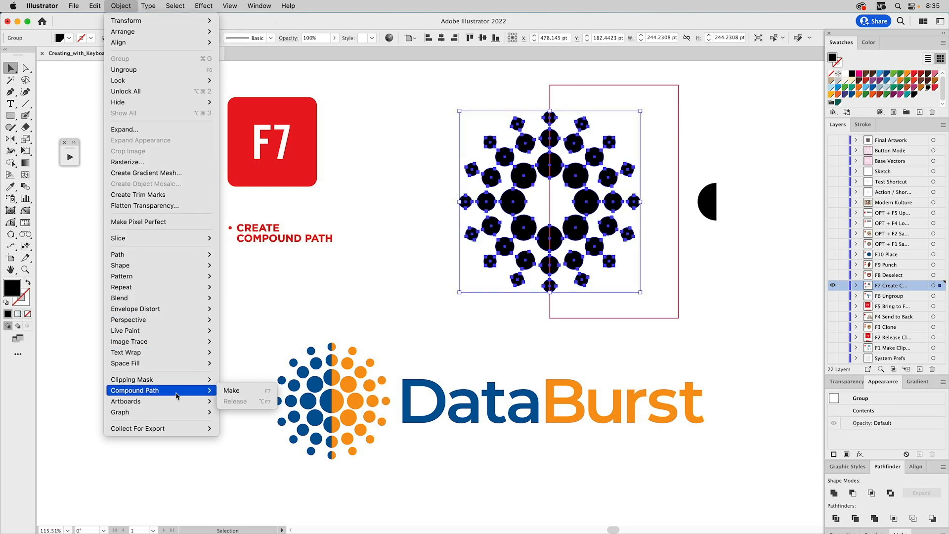
left_click(345, 186)
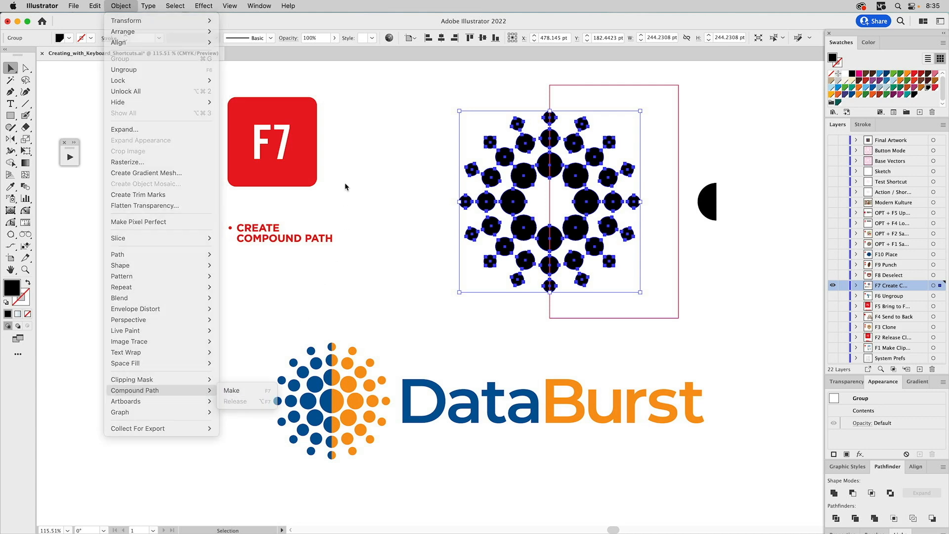
left_click(470, 136)
left_click(525, 186)
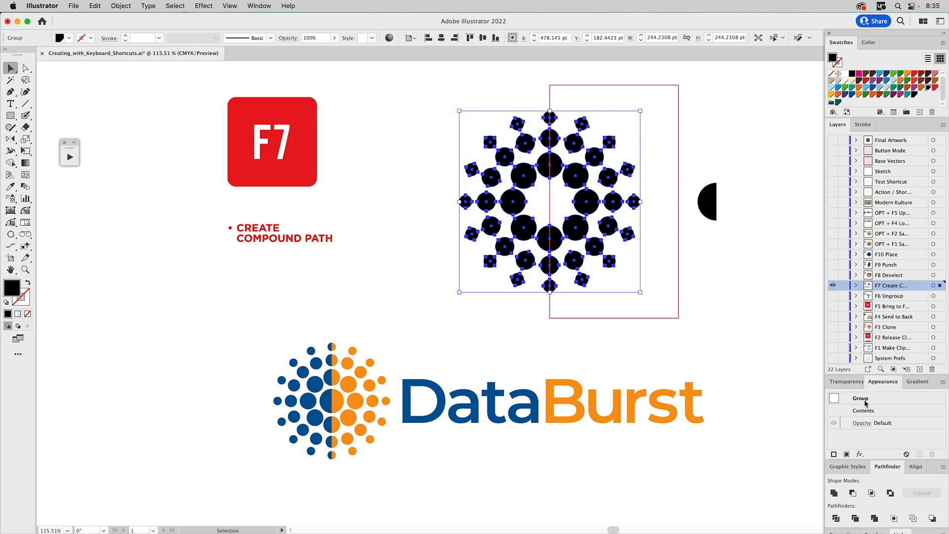
key("F7")
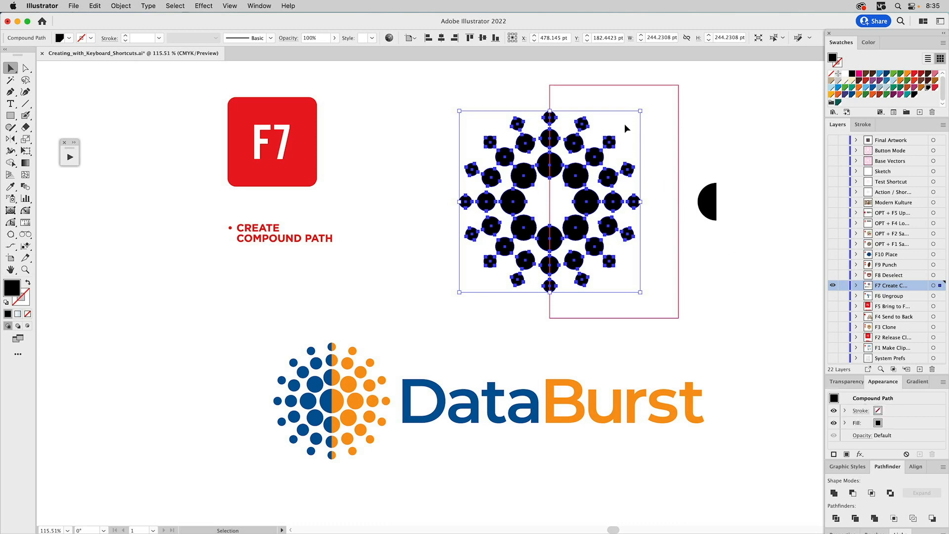
Step: Subtract the tall rectangle from the circles' compound path with Minus Front, and undo the cut
left_click(594, 86, "shift")
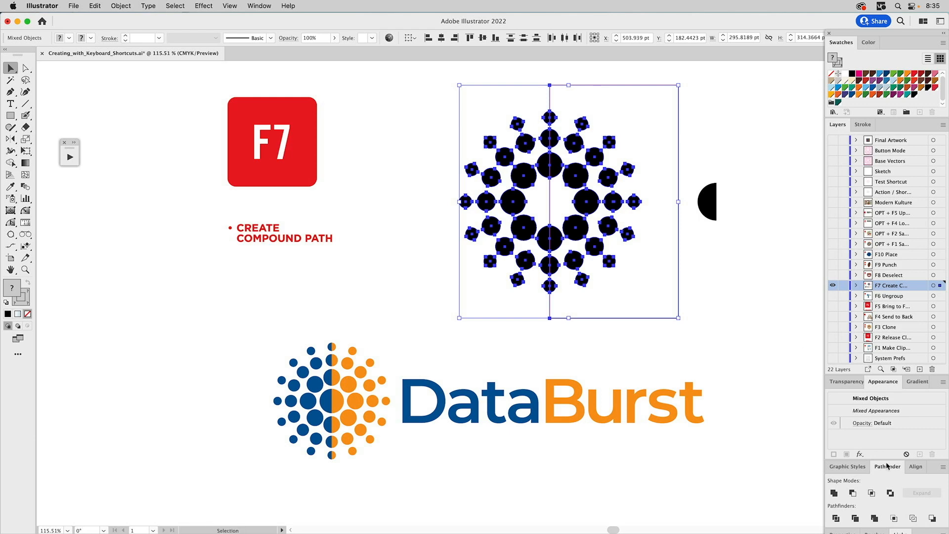
left_click(853, 493)
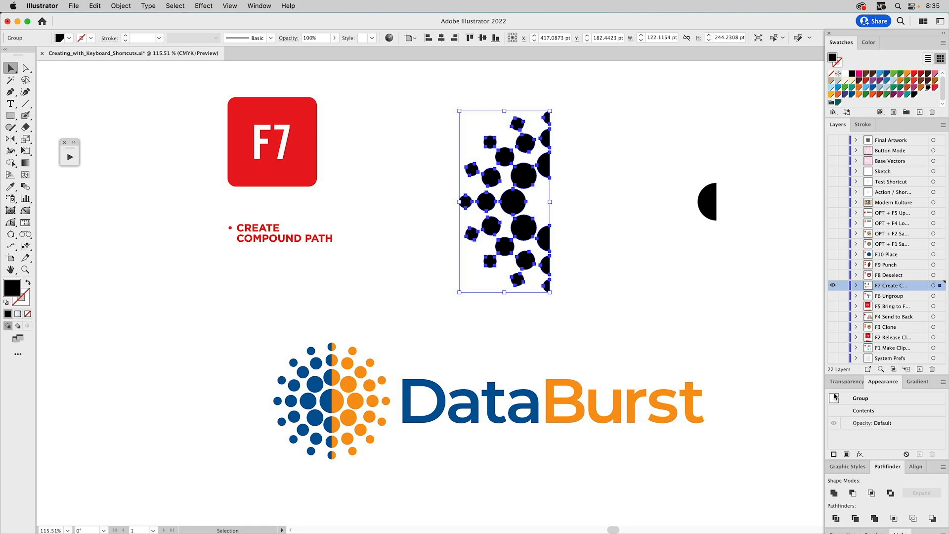
key("F12")
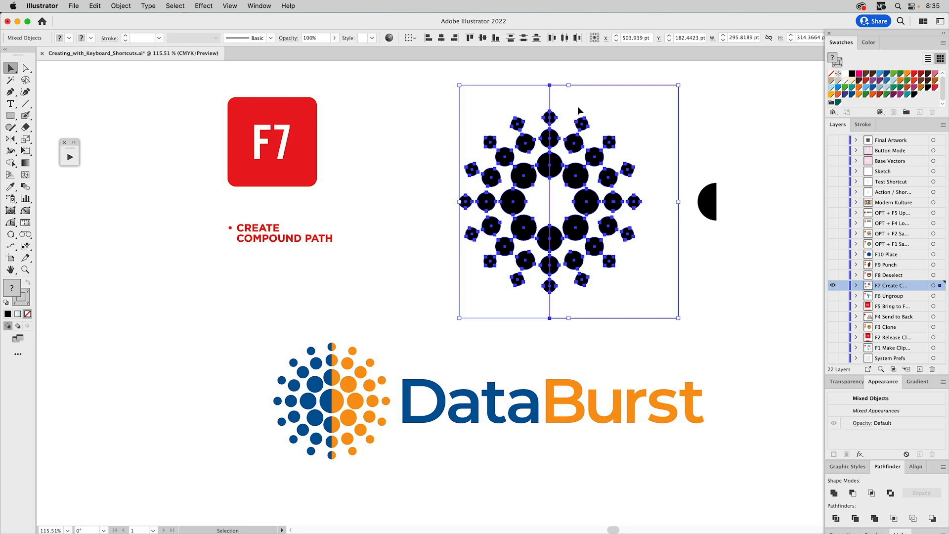
Step: Subtract the rectangle from the circles as a live Minus Front compound shape and fill it with dark blue
left_click(854, 495)
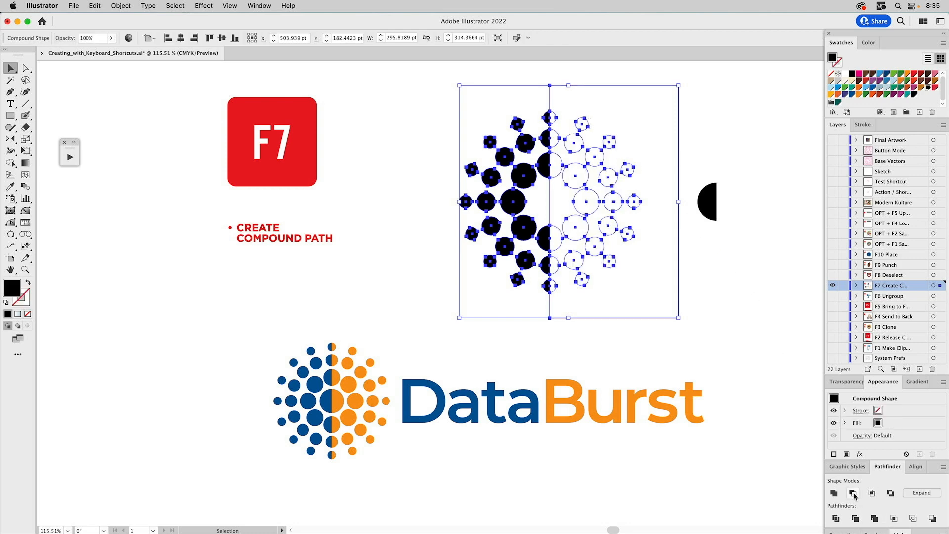
left_click(746, 340)
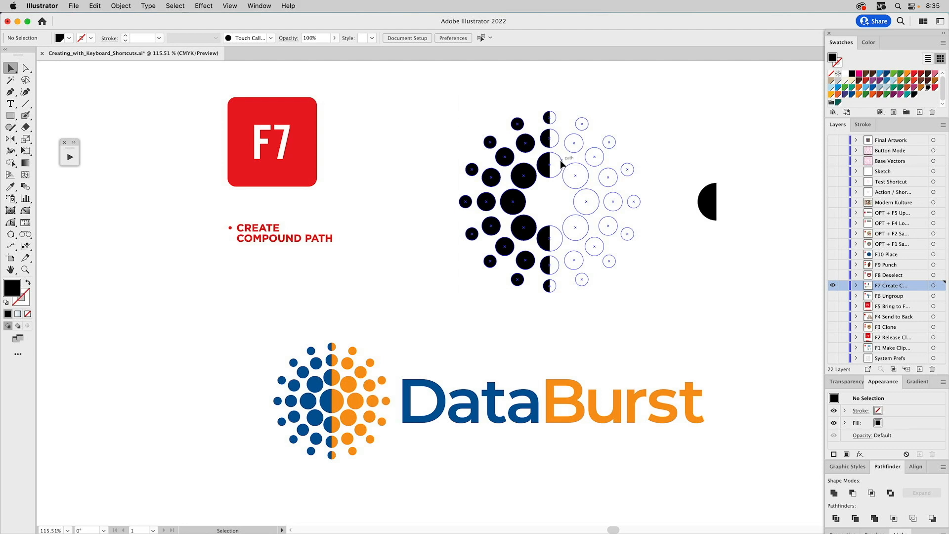
left_click(562, 163)
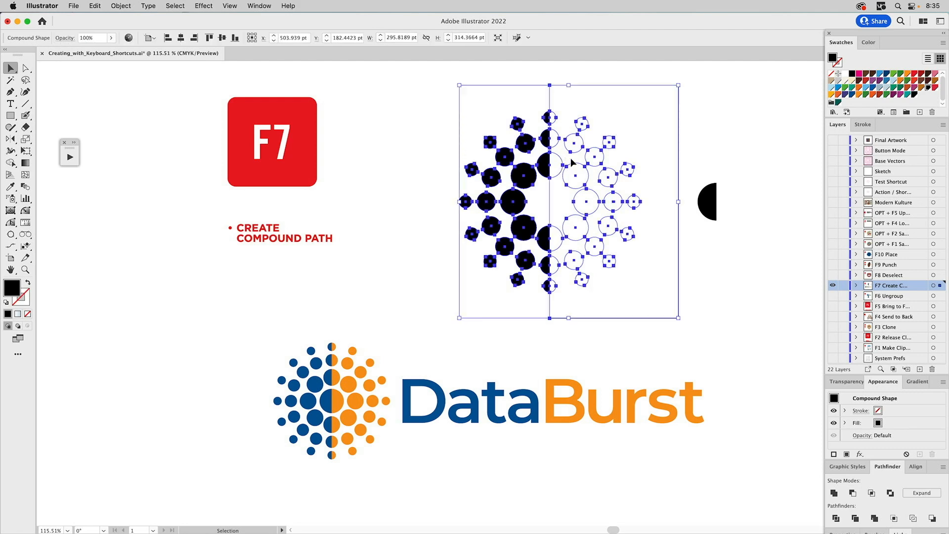
left_click(852, 94)
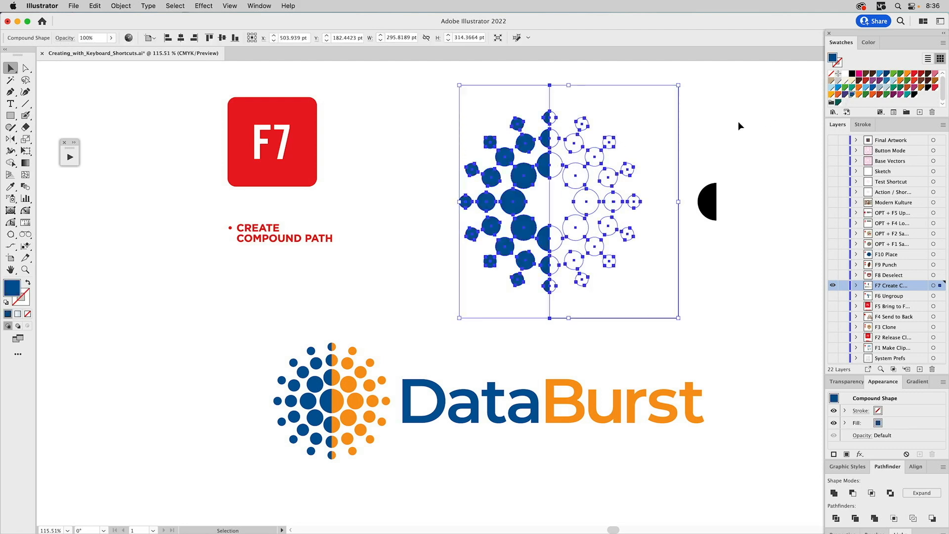
left_click(718, 119)
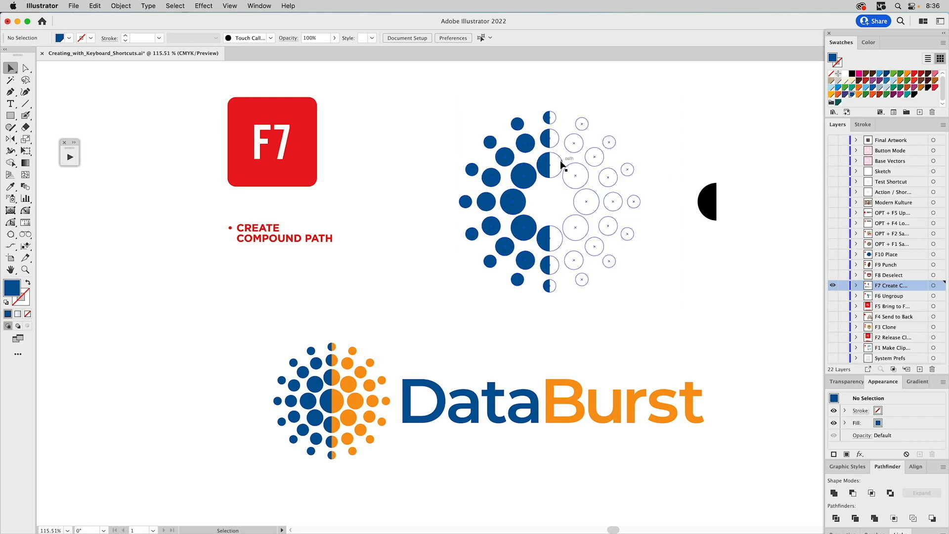
Step: Reselect the compound shape and undo both its blue fill and the live Minus Front subtraction
left_click(562, 161)
left_click(566, 159)
left_click(561, 160)
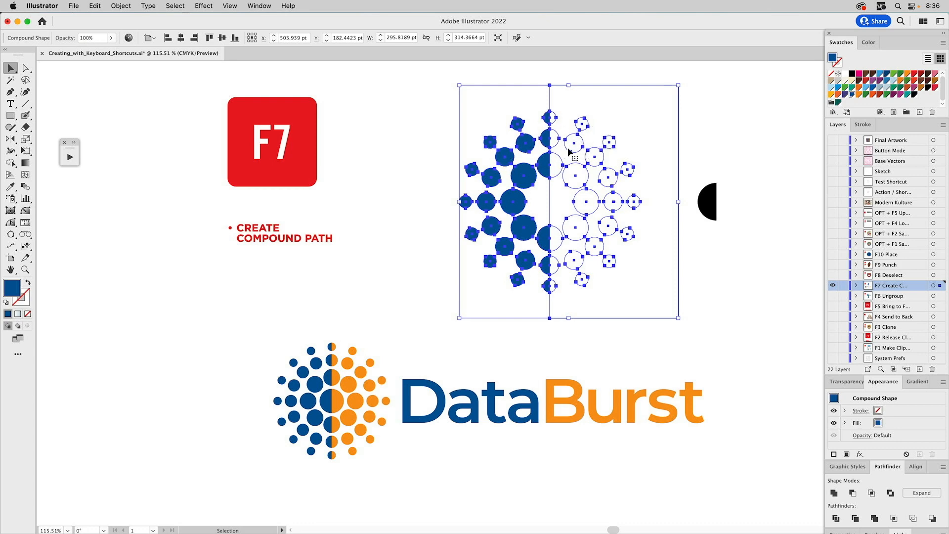
key("F7")
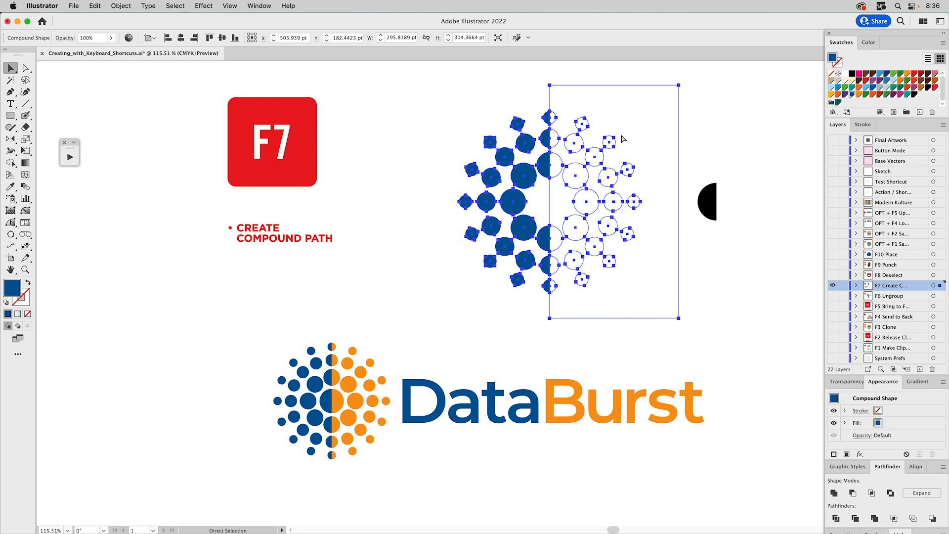
key("super+z")
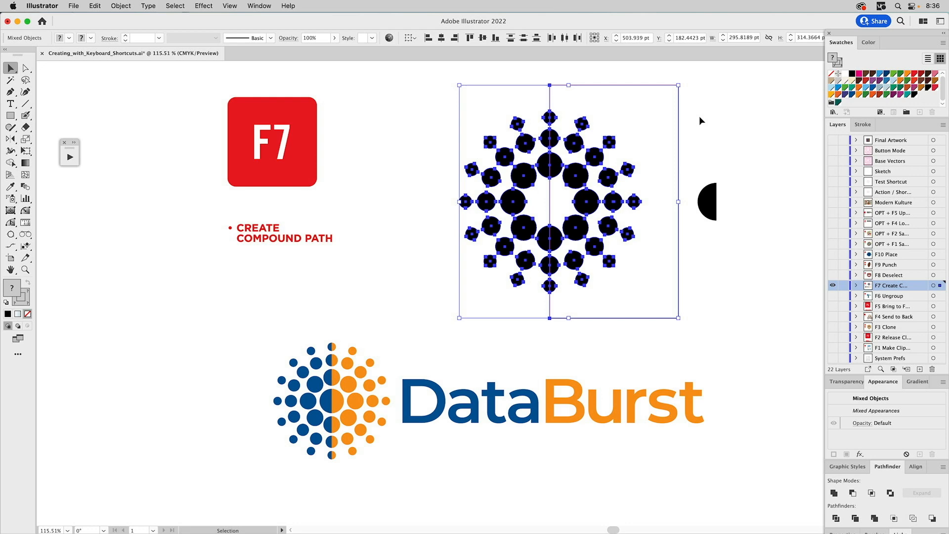
Step: Subtract the tall rectangle from the circles' compound path with Minus Front and convert the resulting group into a compound path
left_click(702, 132)
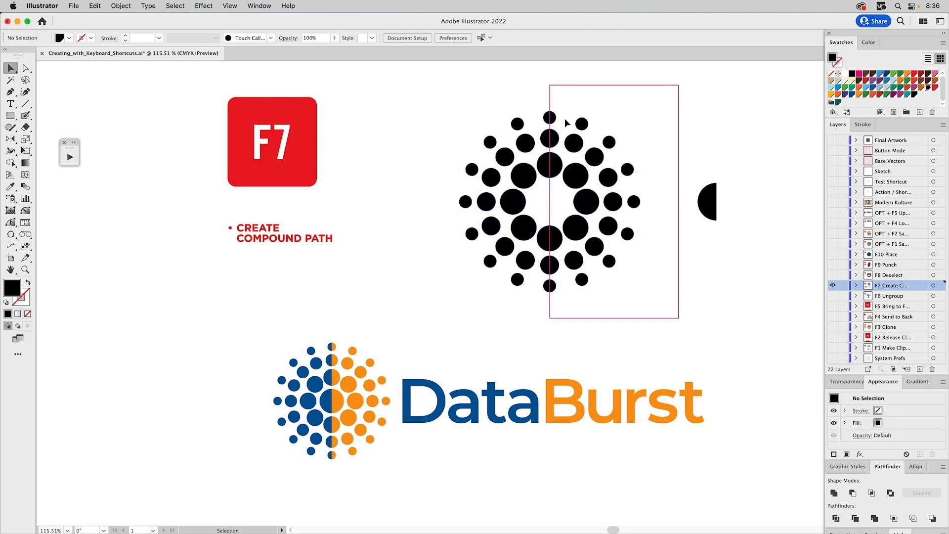
left_click(587, 123)
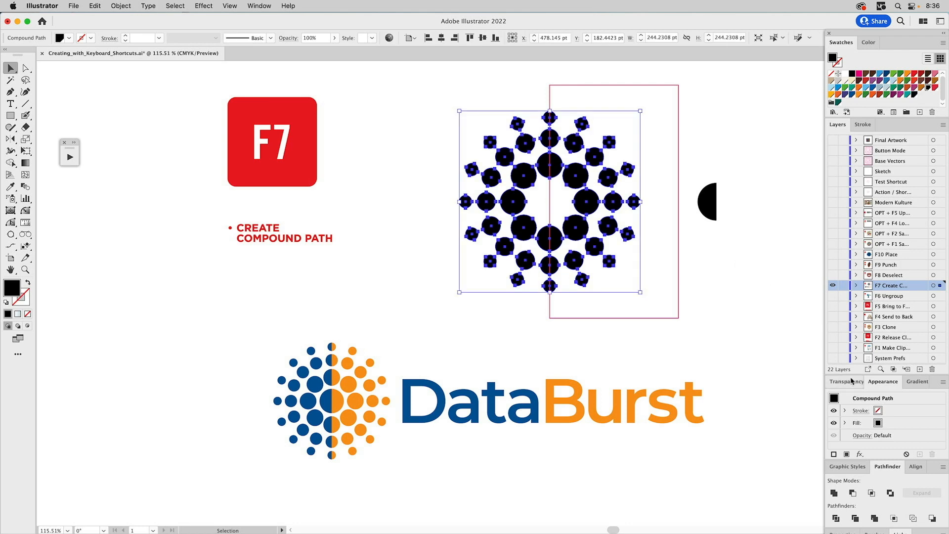
left_click(666, 277, "shift")
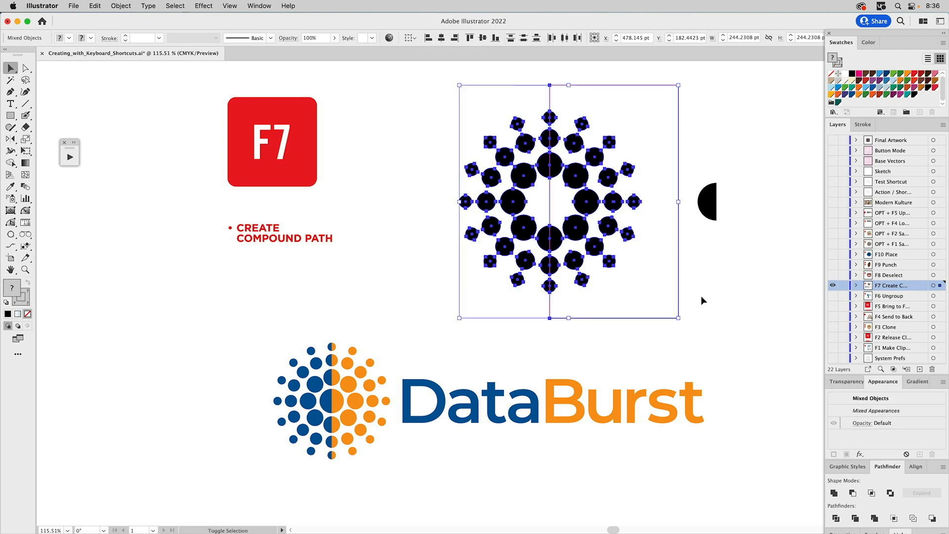
left_click(852, 493)
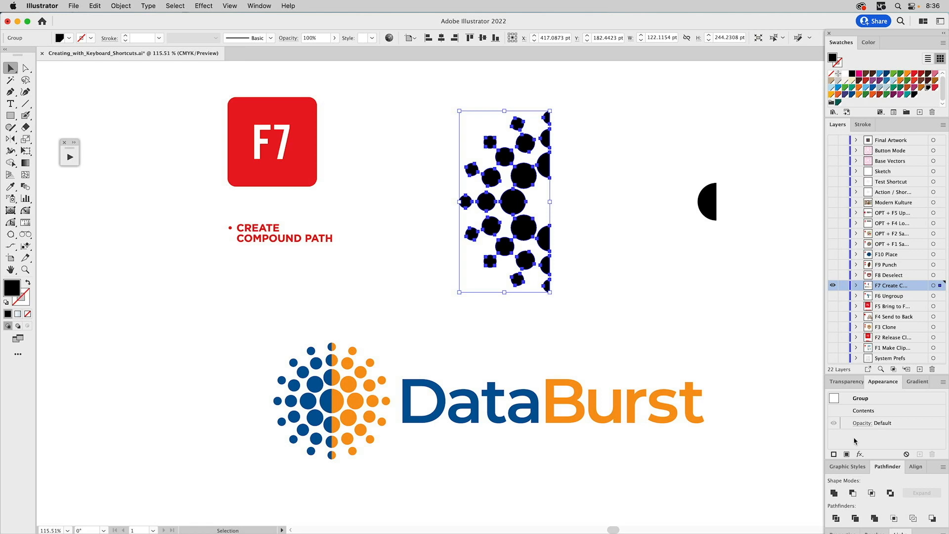
key("F7")
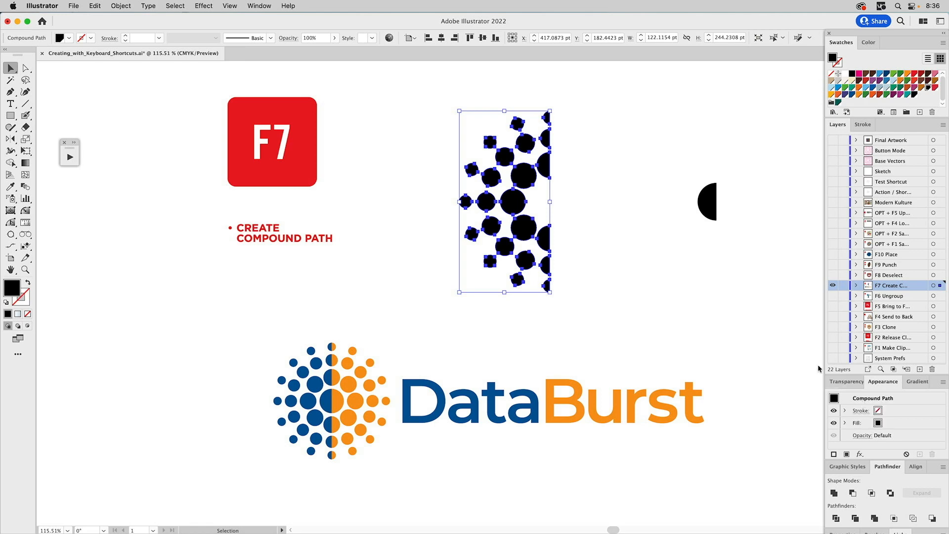
Step: Align the loose black half circle to the straight right edge of the half burst of circles
left_click(712, 199, "shift")
key("F7")
left_click(917, 468)
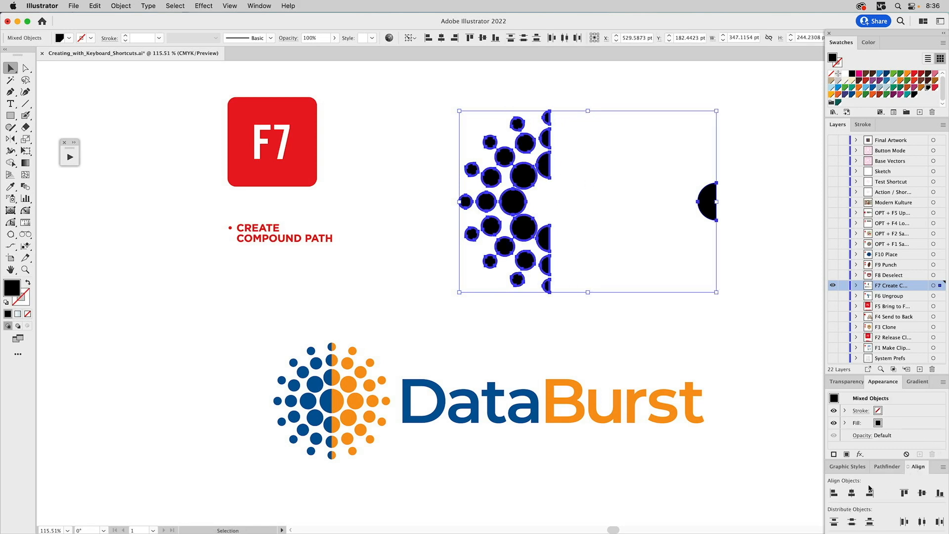
left_click(870, 493)
left_click(621, 254)
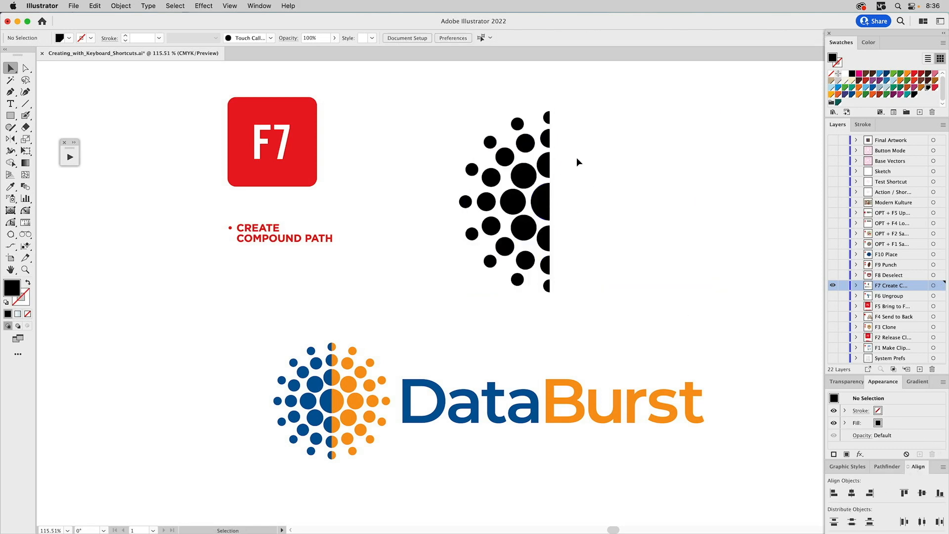
Step: Unite the half burst with the central half circle and turn the result into a compound path
left_click(545, 168)
left_click(543, 197, "shift")
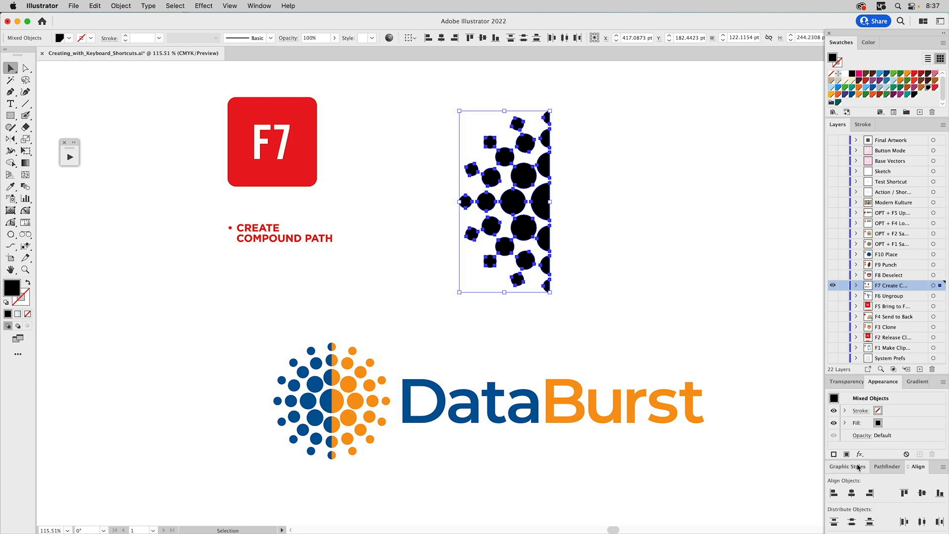
left_click(886, 466)
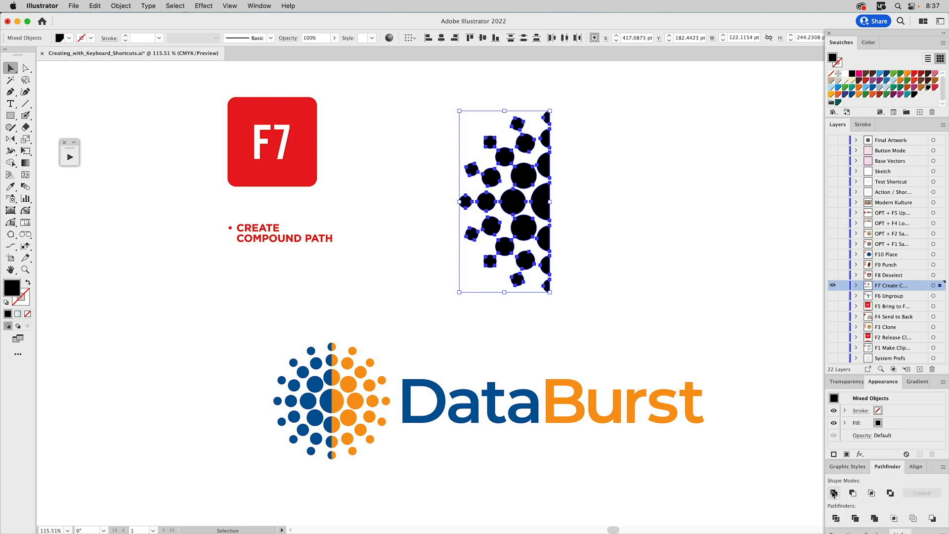
left_click(835, 493)
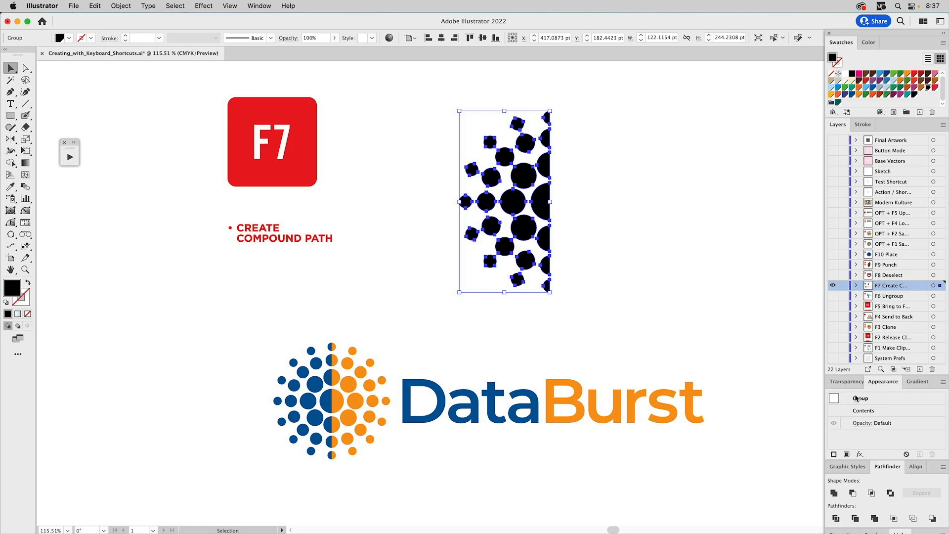
key("F7")
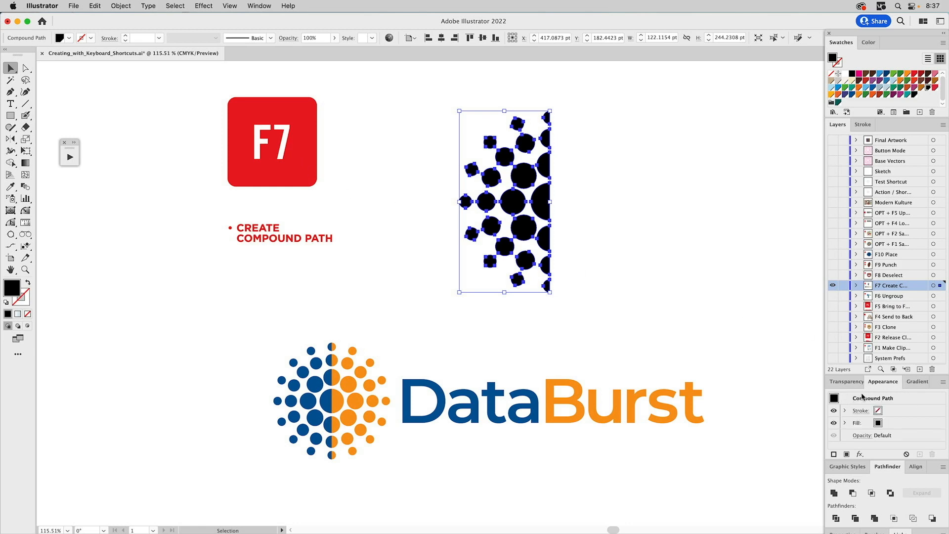
Step: Fill the half burst with dark blue and reflect a copy of it across its straight vertical edge
left_click(852, 95)
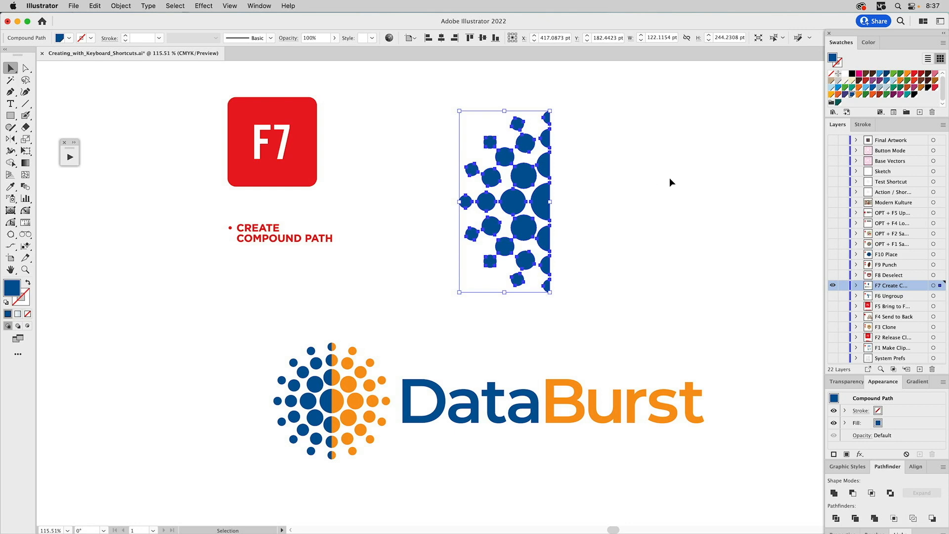
left_click(10, 139)
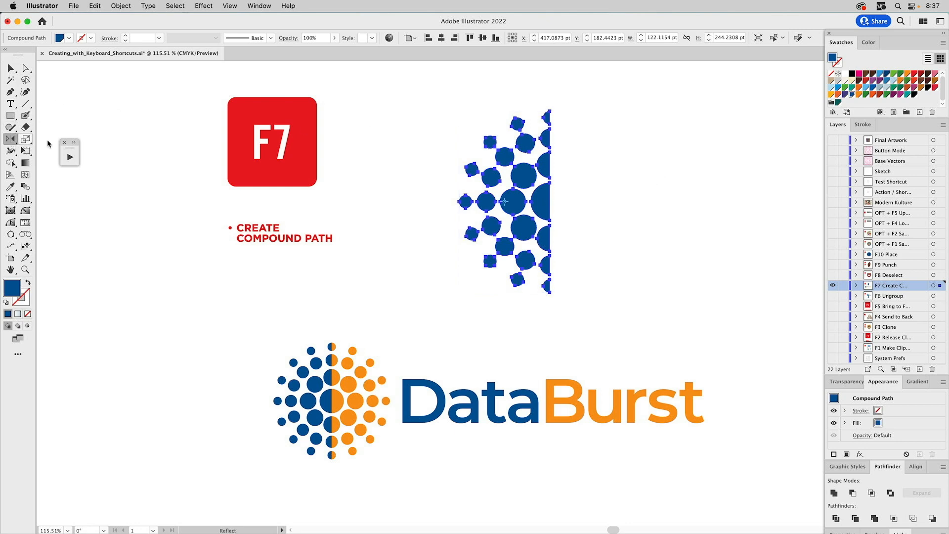
left_click(550, 153)
left_click_drag(588, 168, 550, 186)
Step: Fill the mirrored half of the burst with orange and deselect it
left_click(859, 94)
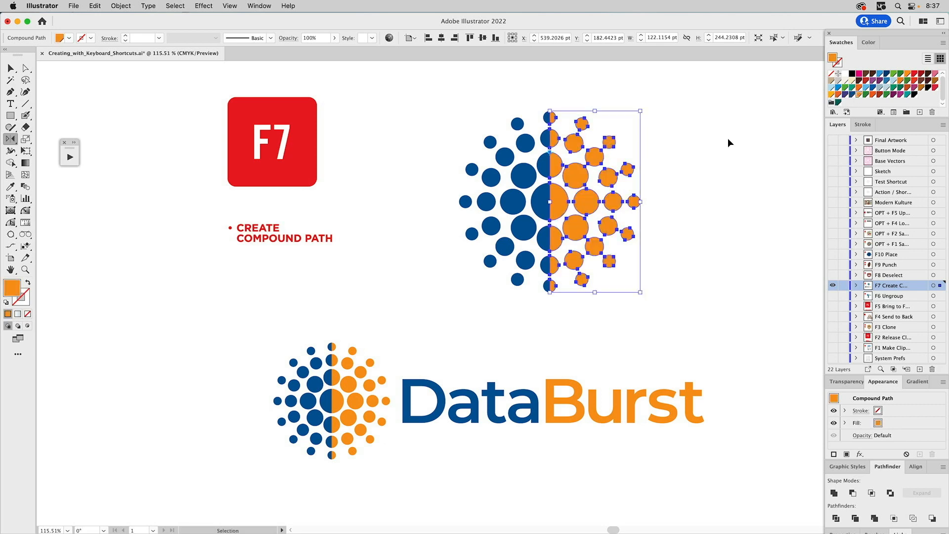
left_click(728, 139, "super")
key("v")
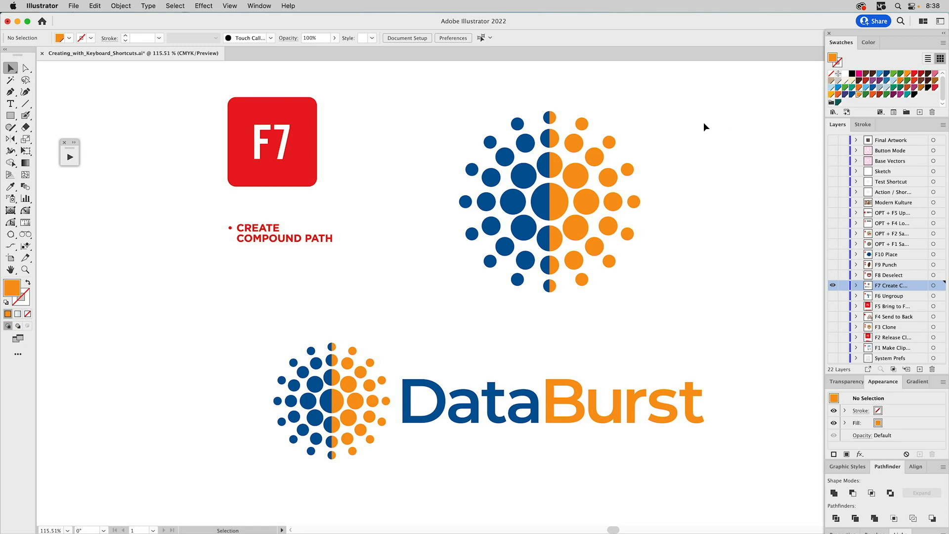
Step: Show the F8 Deselect layer, hide the F7 layer, and make F8 Deselect the active layer
left_click(833, 274)
left_click(834, 286)
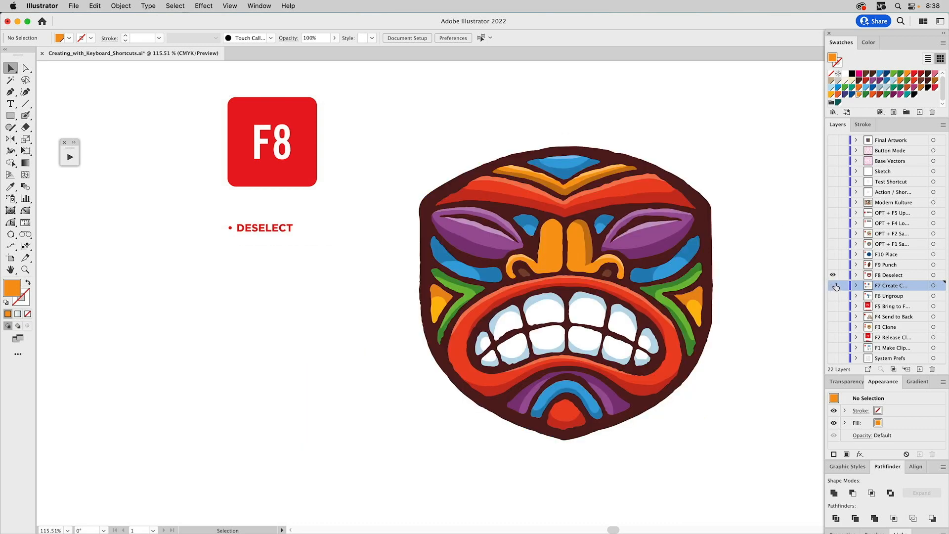
left_click(880, 276)
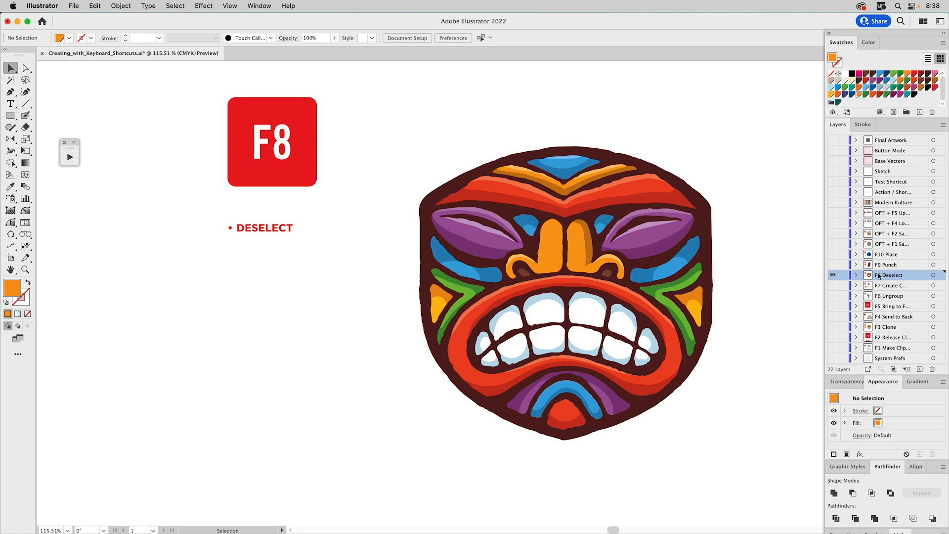
Step: Paint a closed shadow outline over the left nose shape with the Blob Brush, using the dark orange of the right nose shading
key("z")
left_click(644, 309)
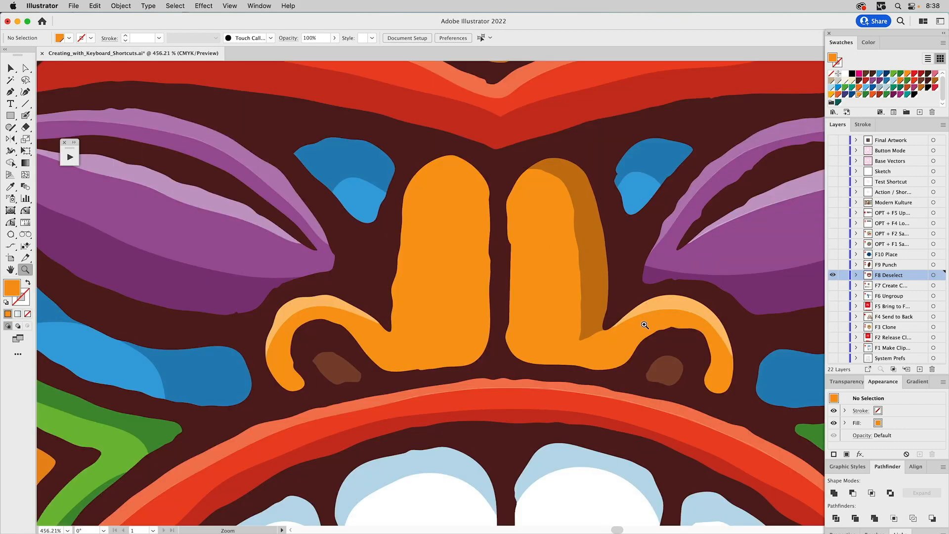
key("a")
left_click(574, 211)
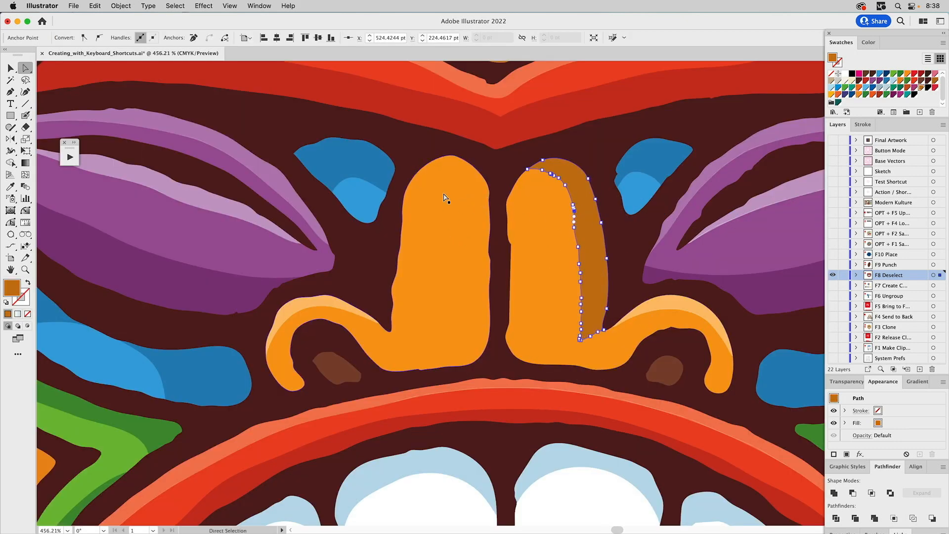
key("shift+b")
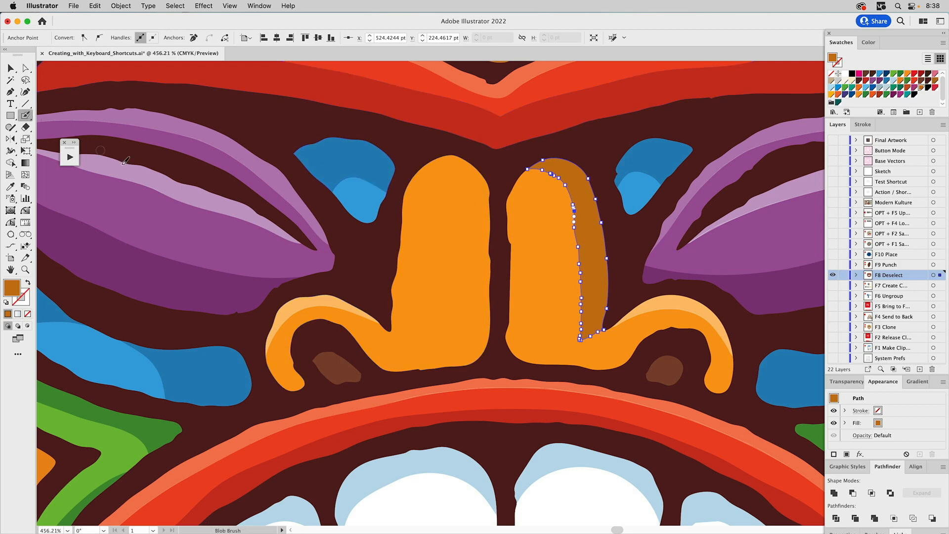
mouse_move(404, 177)
left_mouse_down()
mouse_move(432, 173)
mouse_move(455, 195)
mouse_move(460, 316)
mouse_move(452, 336)
mouse_move(430, 350)
mouse_move(360, 351)
mouse_move(379, 373)
mouse_move(415, 381)
mouse_move(470, 376)
mouse_move(490, 362)
mouse_move(498, 180)
mouse_move(458, 150)
mouse_move(403, 177)
left_mouse_up()
key("F8")
Step: Delete the inner contour of the brushed shadow outline so the shadow becomes a solid shape, leaving nothing selected
key("a")
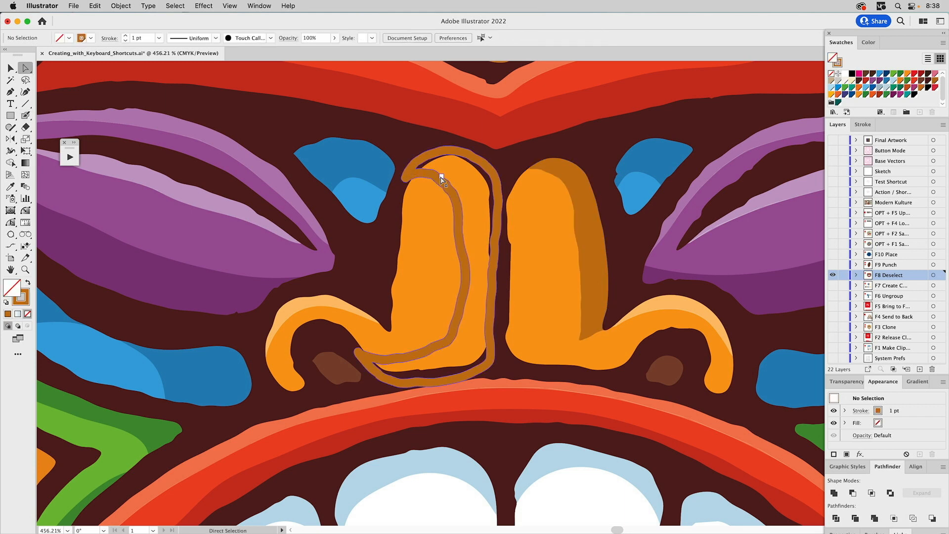
left_click(442, 177)
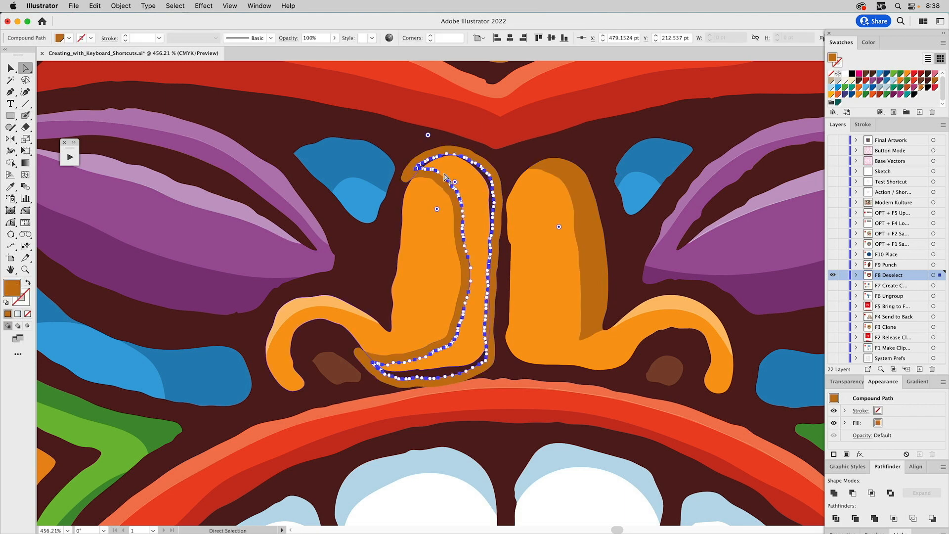
key("F8")
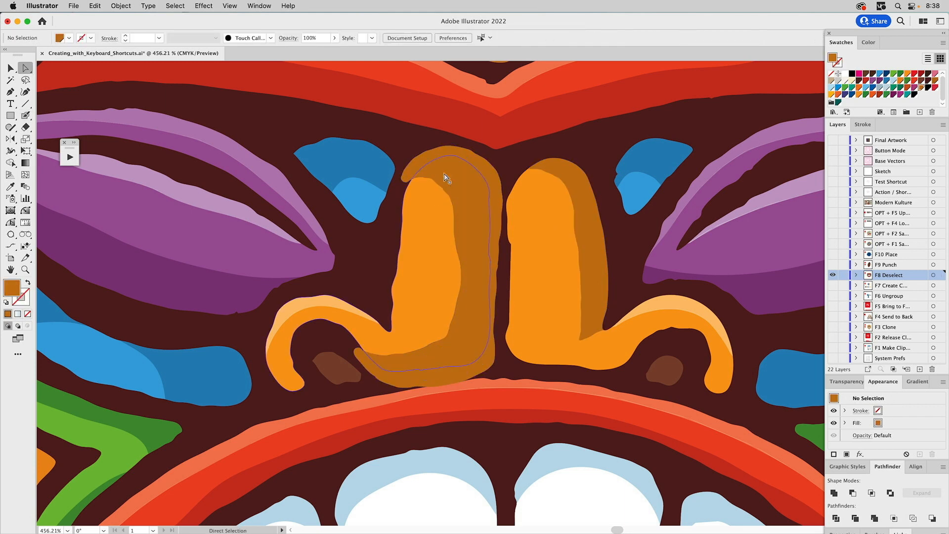
Step: Bring a copy of the left nose shape to the front and intersect it with the brushed shadow shape
key("v")
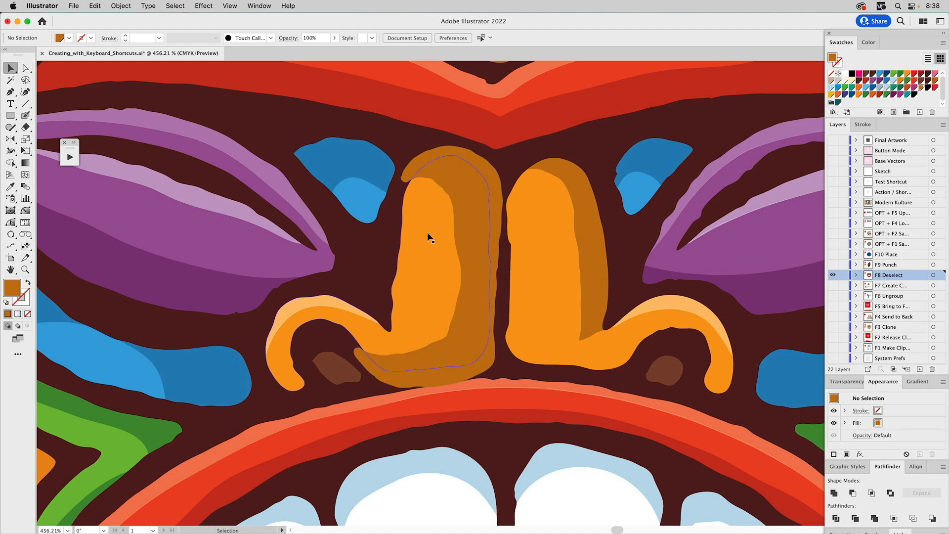
left_click(429, 237)
key("F5")
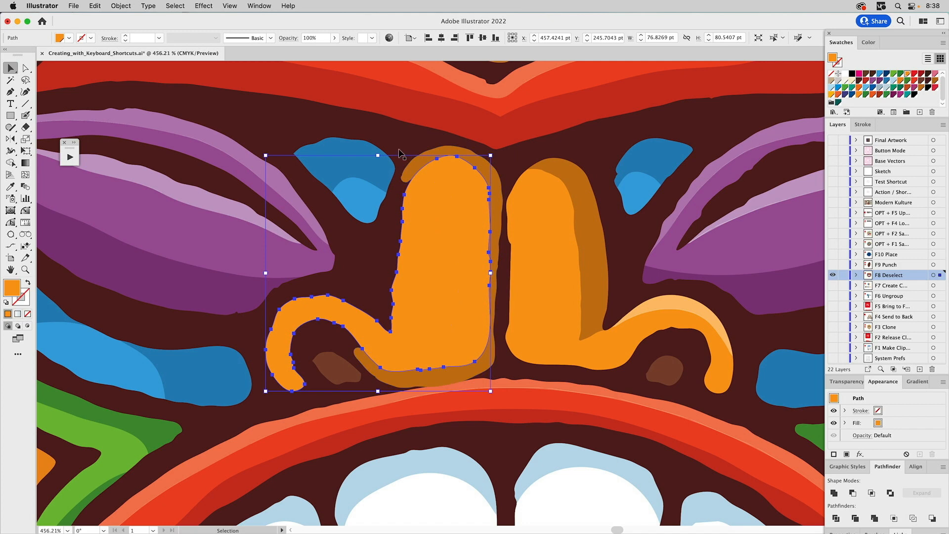
left_click(402, 168, "shift")
left_click(872, 493)
Step: Color the trimmed left nose shadow with the dark orange sampled from the right nose shading
key("i")
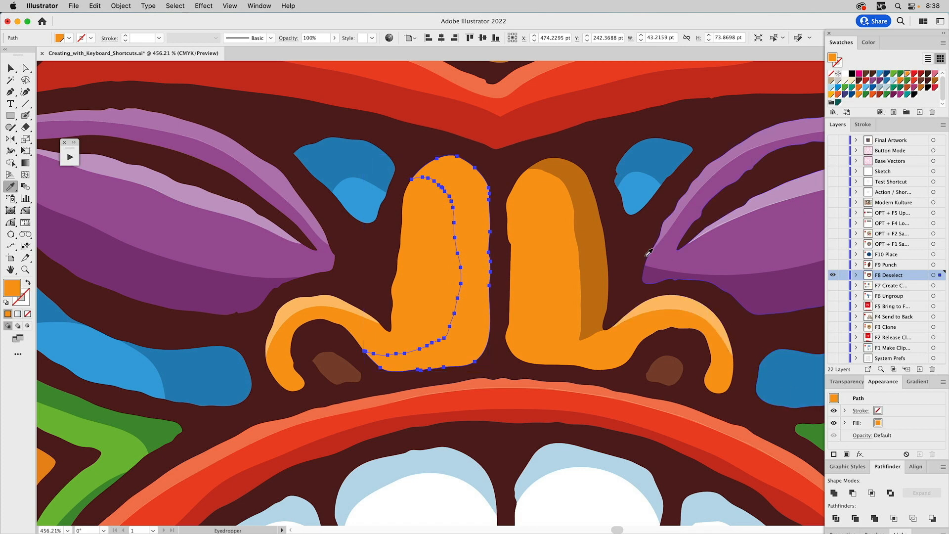
left_click(595, 221)
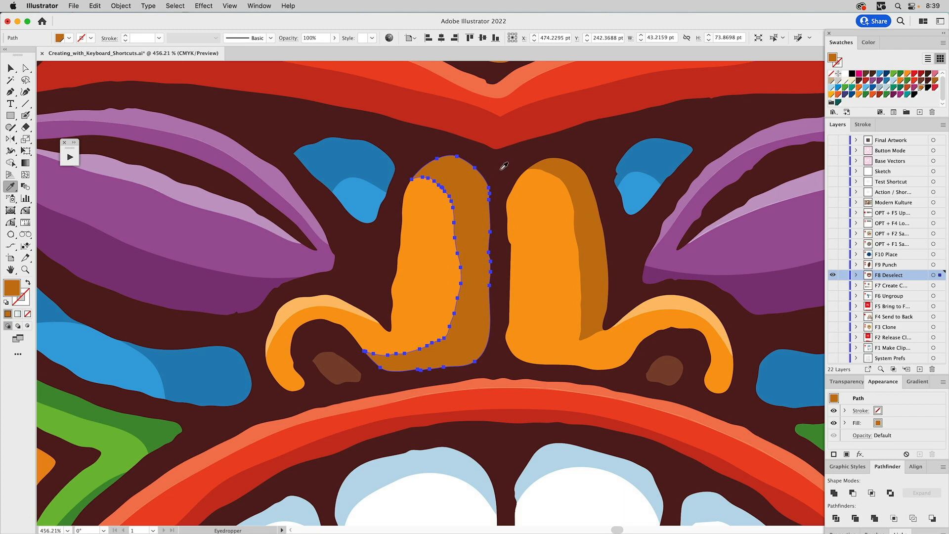
key("v")
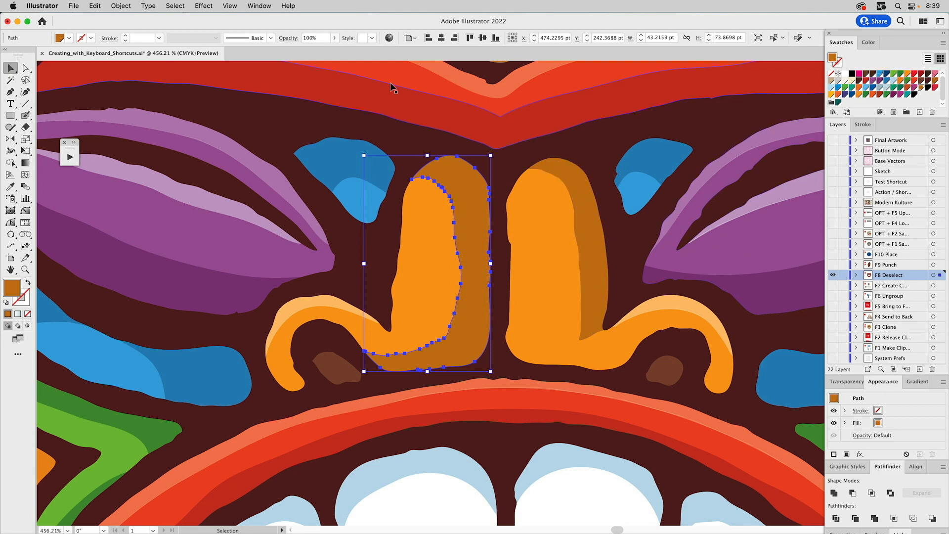
Step: Examine the shortcut assigned to the Deselect command, and select and deselect the mask's dark brown base shape
left_click(175, 6)
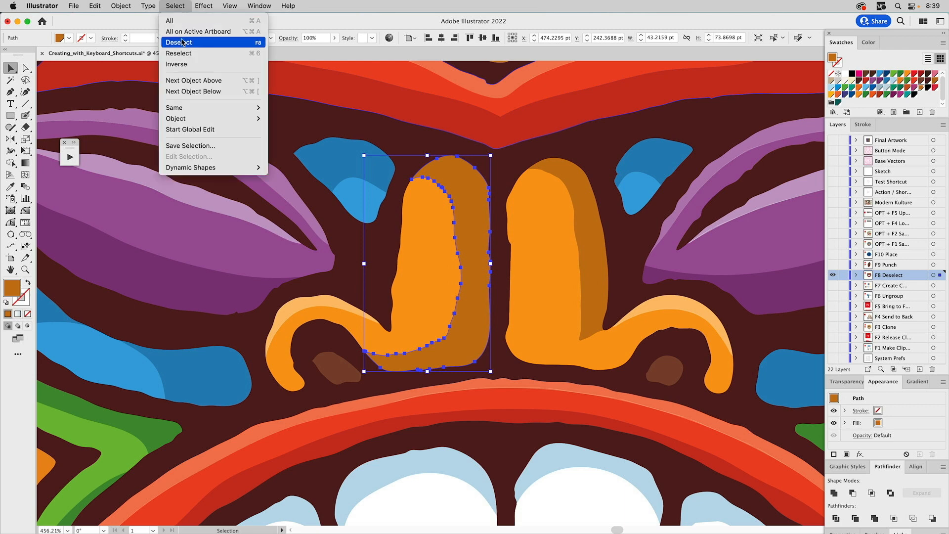
left_click(250, 43)
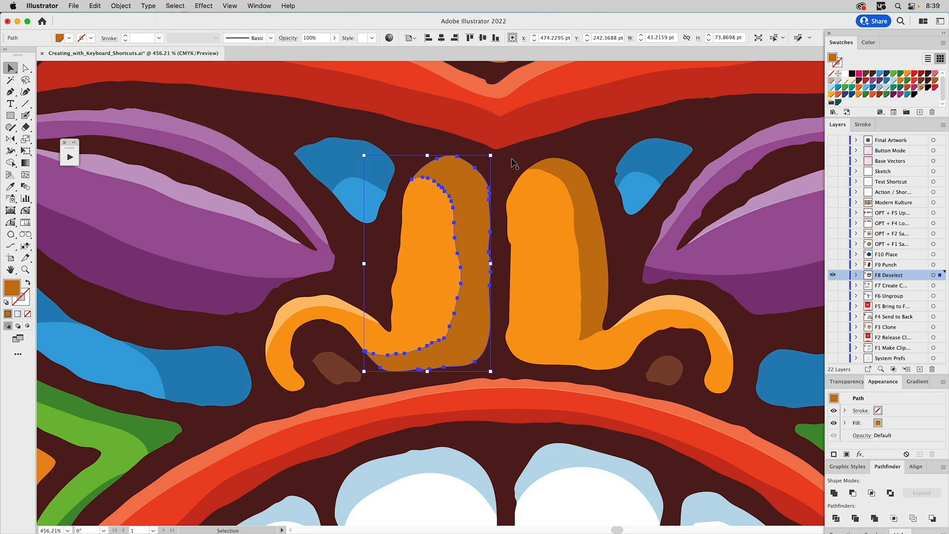
left_click(514, 163)
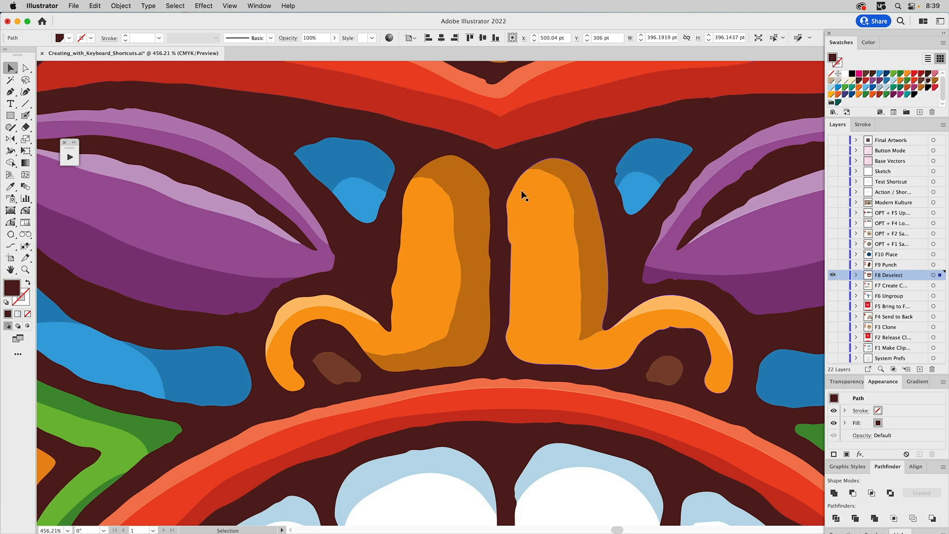
key("F8")
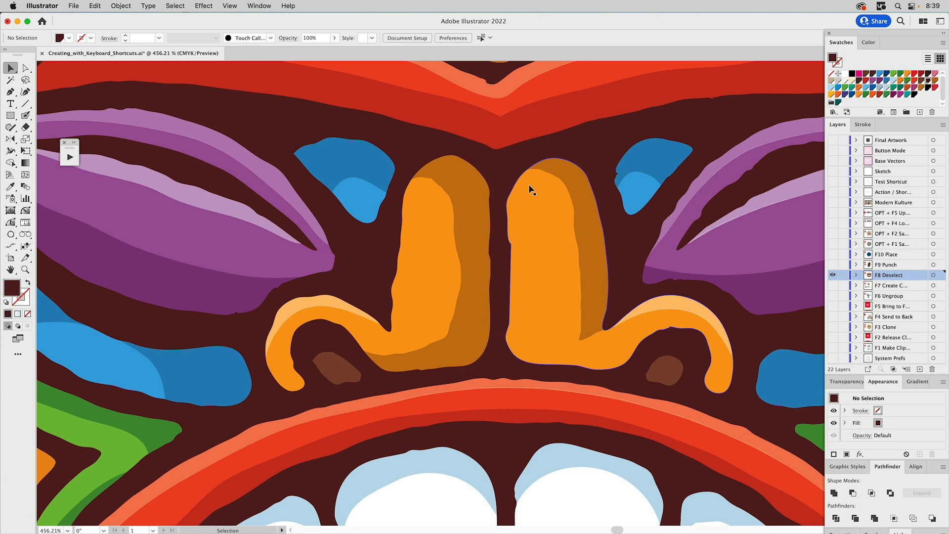
Step: Show the F9 Punch layer, hide the F8 Deselect layer, and make F9 Punch the active layer
key("super+0")
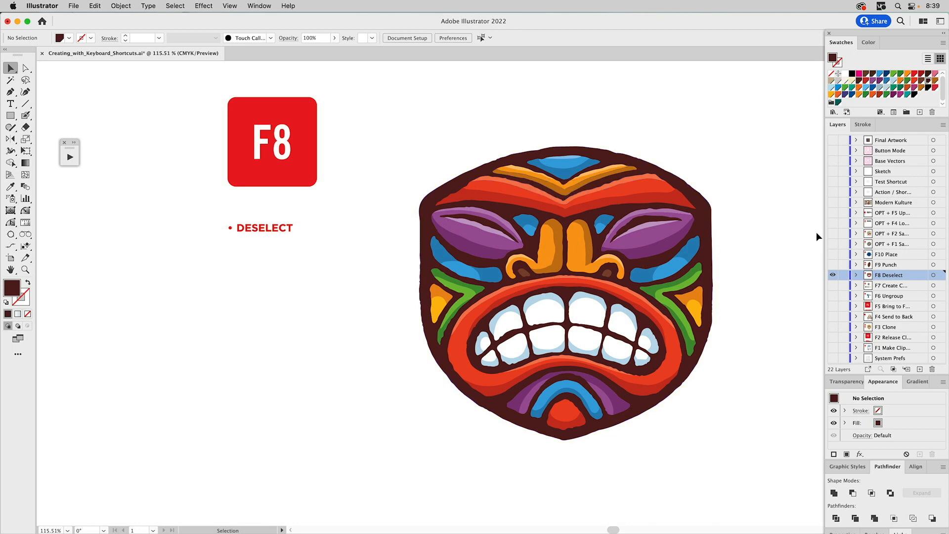
left_click(833, 264)
left_click(833, 275)
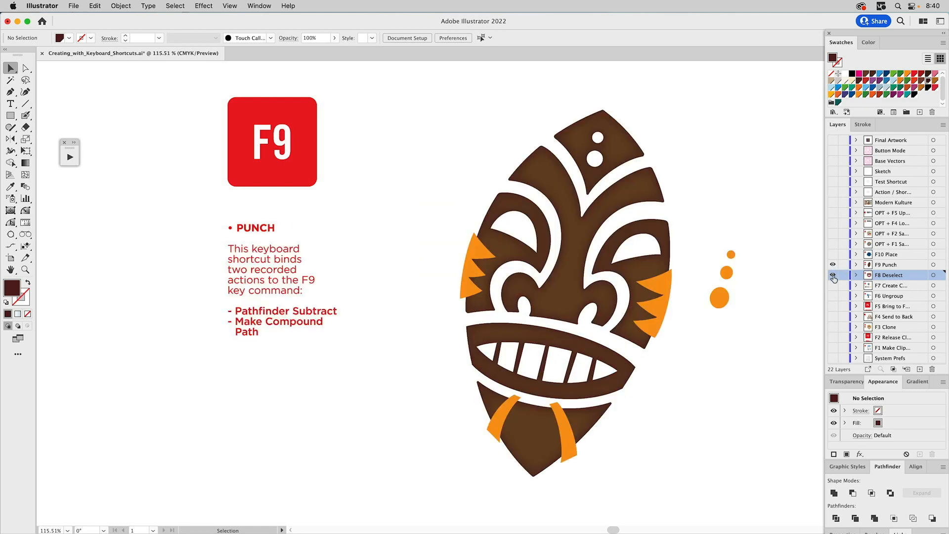
left_click(883, 266)
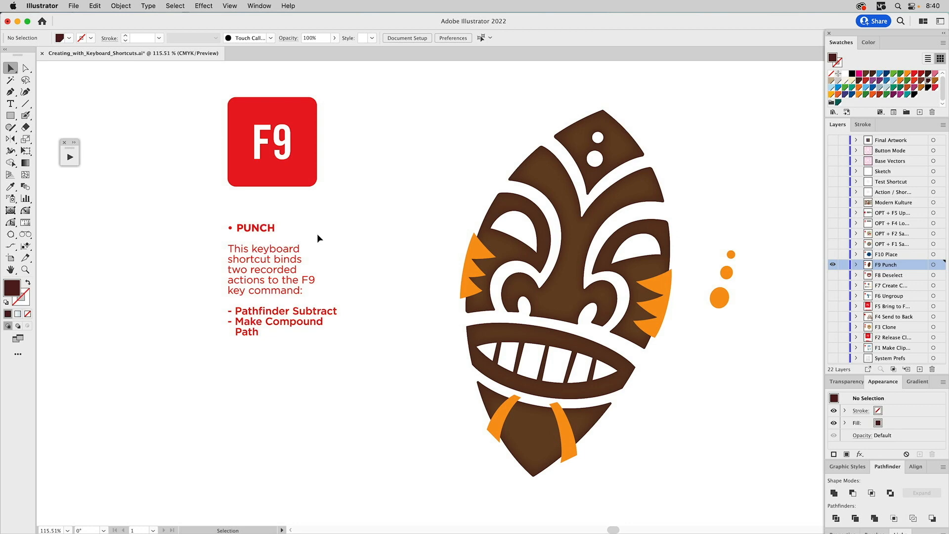
Step: Punch the orange cheek and chin shapes out of the brown mask base and deselect the result
left_click(537, 169)
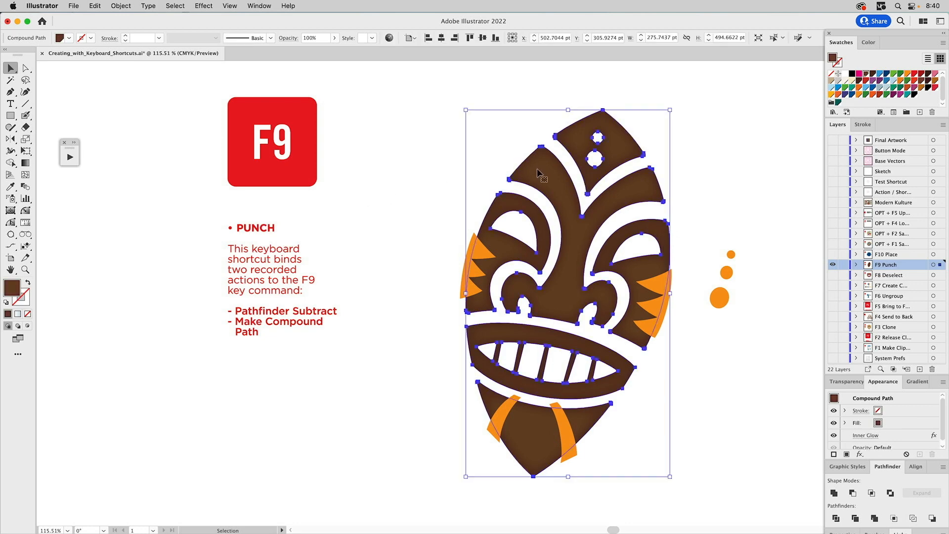
left_click(484, 255, "shift")
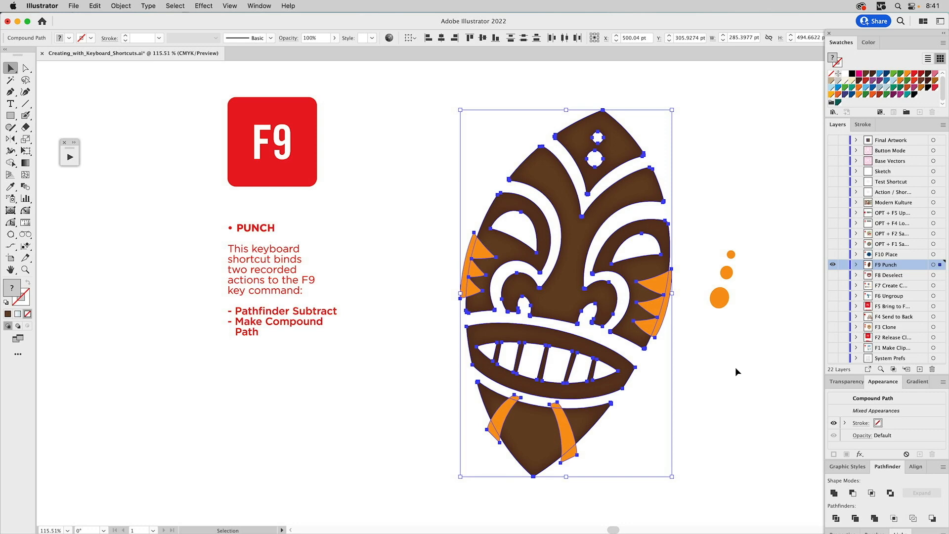
key("F9")
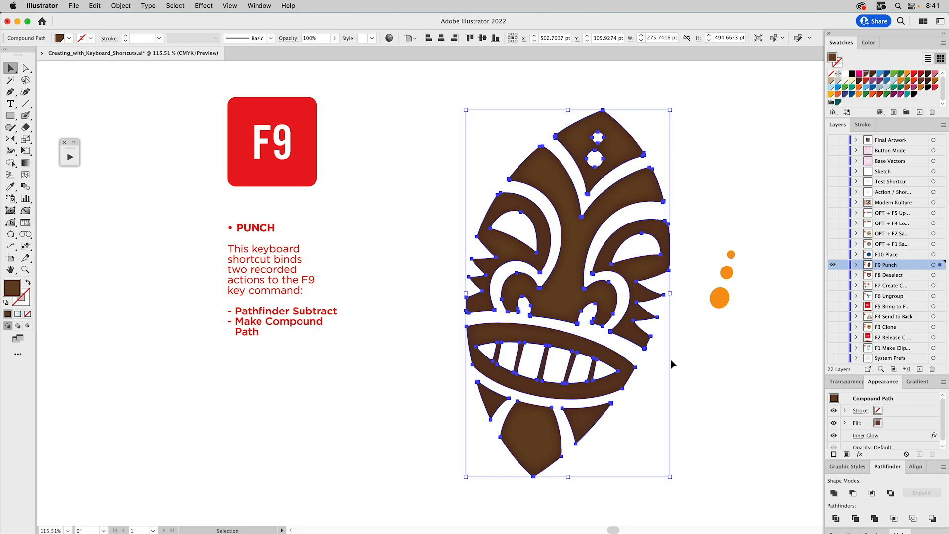
left_click(712, 349)
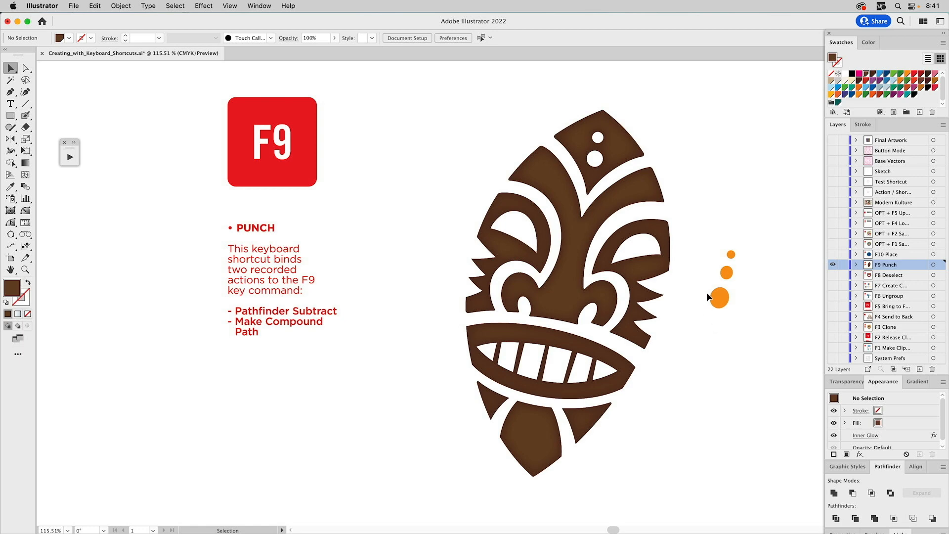
Step: Move the three orange dots onto the mask's nose bridge and punch them out of the brown base
left_click_drag(716, 295, 557, 301)
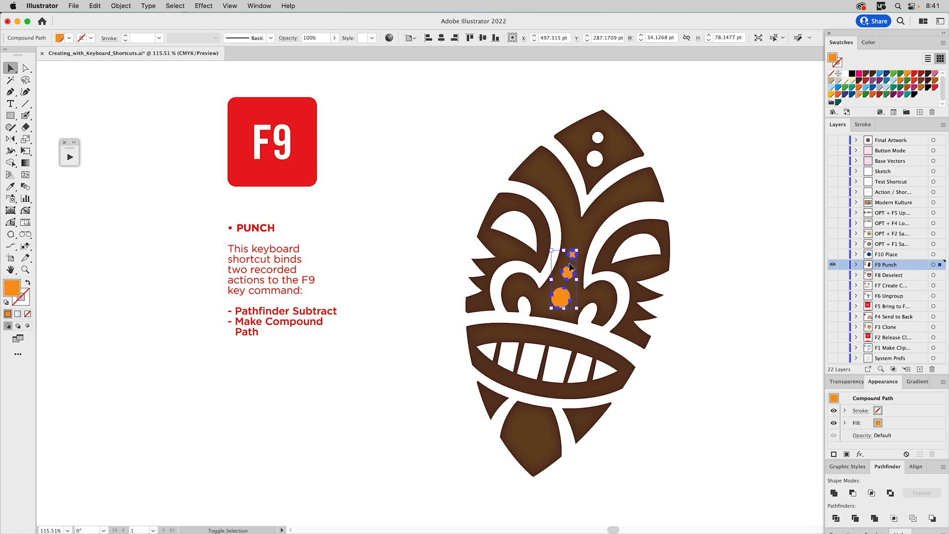
left_click(595, 217, "shift")
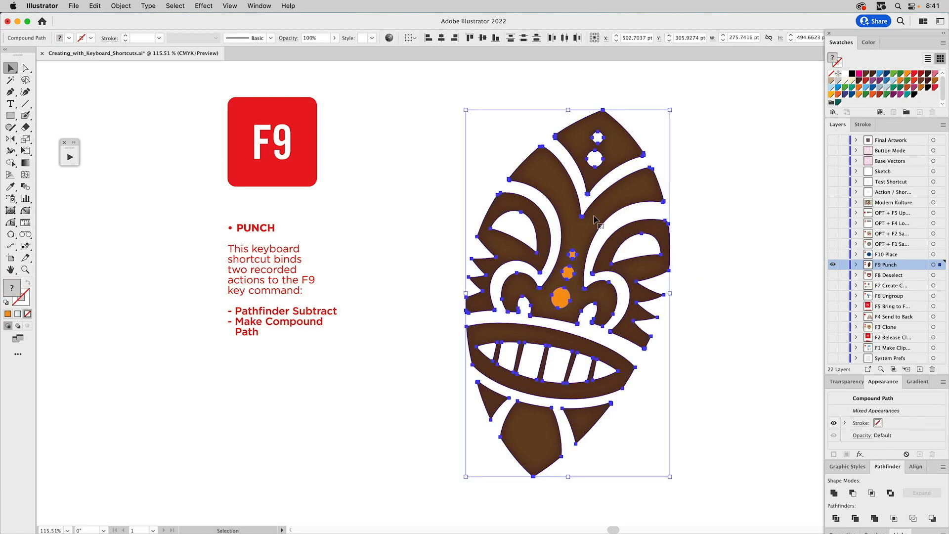
key("F9")
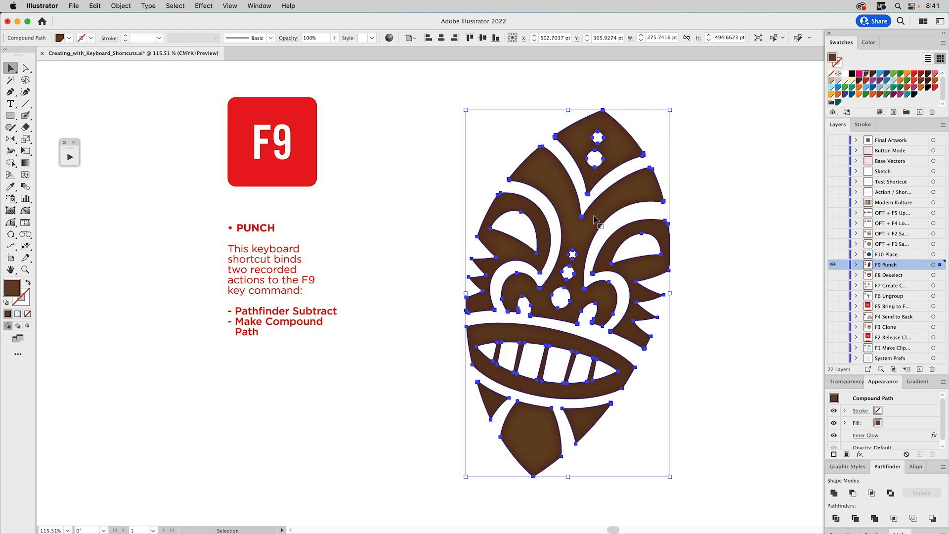
left_click(745, 209)
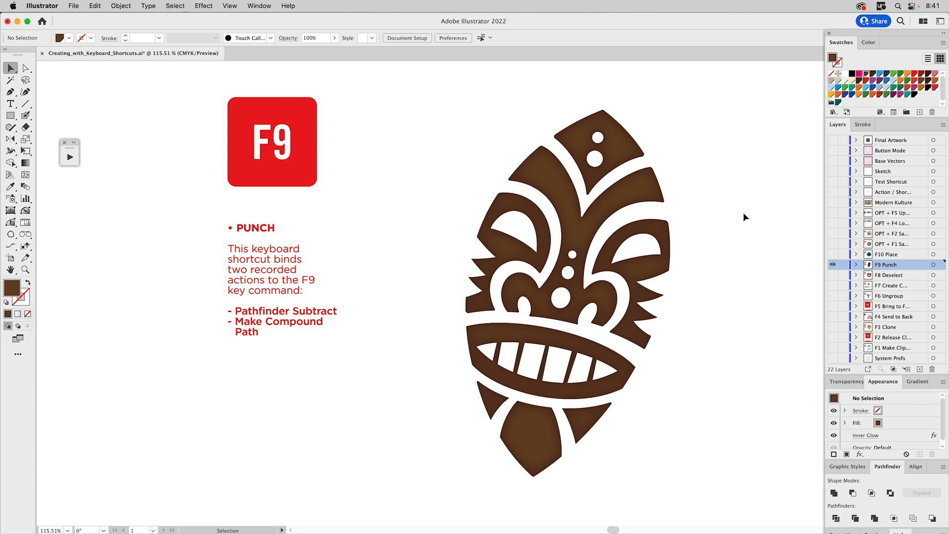
Step: Show the F10 Place layer, hide the F9 Punch layer, and make F10 Place the active layer
left_click(832, 254)
left_click(832, 265)
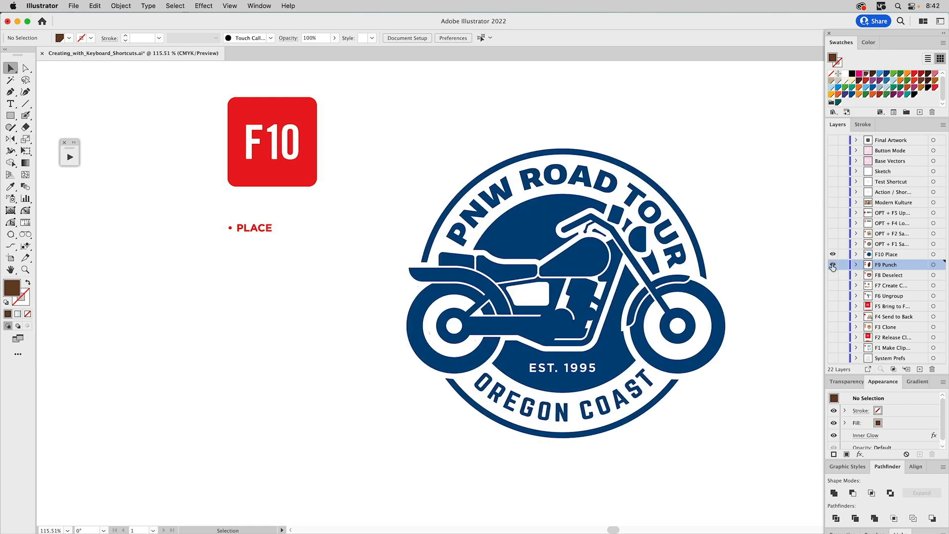
left_click(884, 256)
Step: Examine the shortcut assigned to the Place command, and place Texture.tif from the Desktop as a linked file over the motorcycle badge
left_click(73, 5)
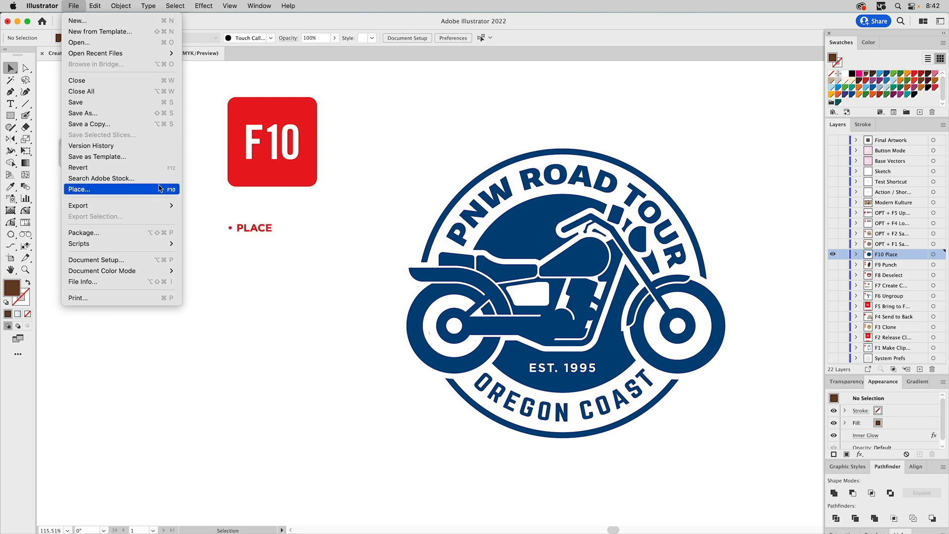
left_click(357, 167)
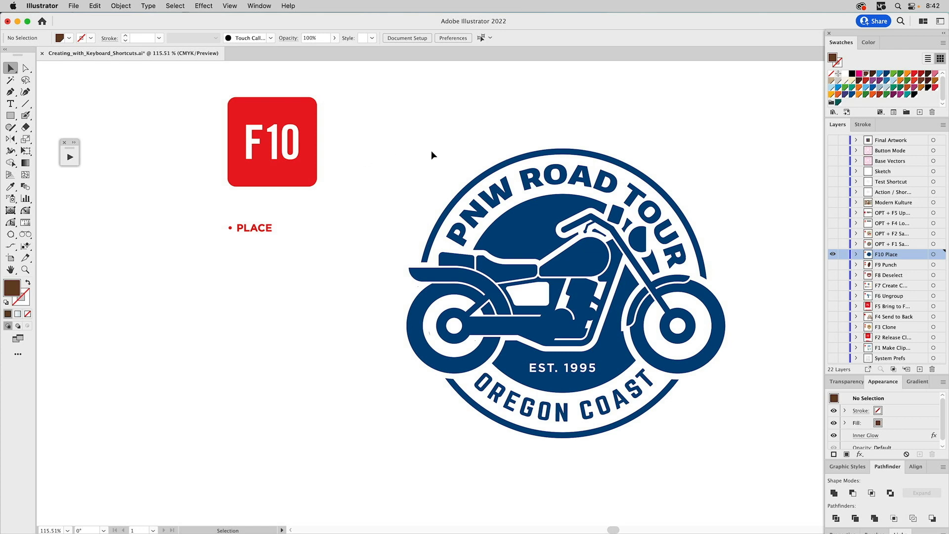
key("F10")
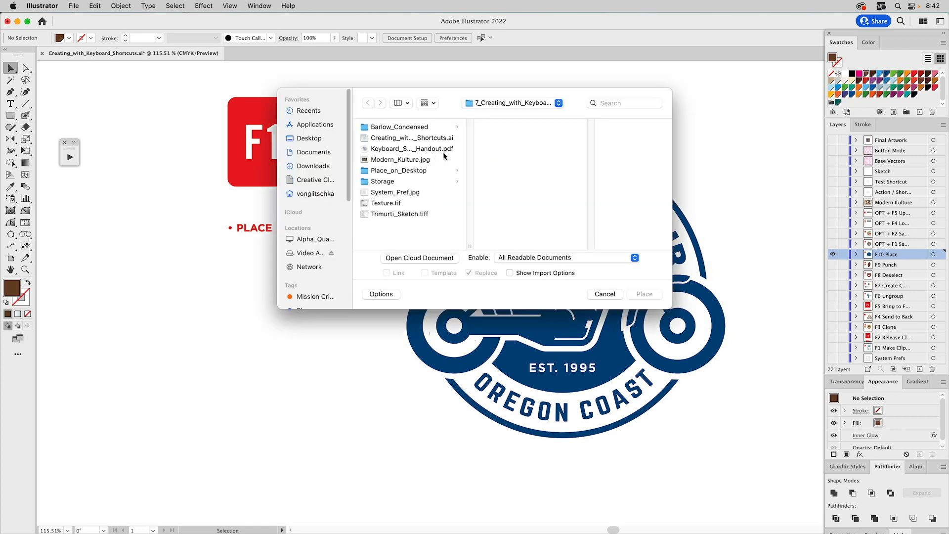
left_click(310, 138)
left_click(370, 128)
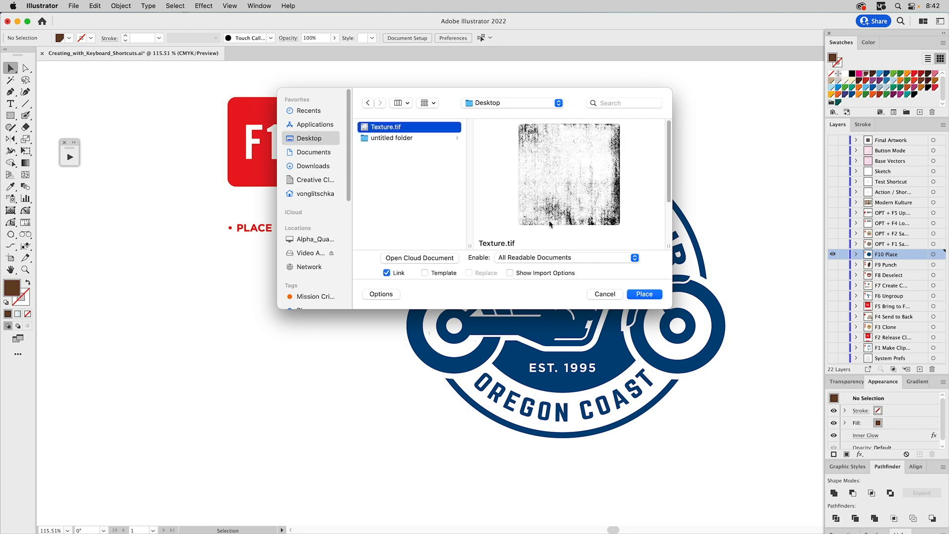
left_click(644, 294)
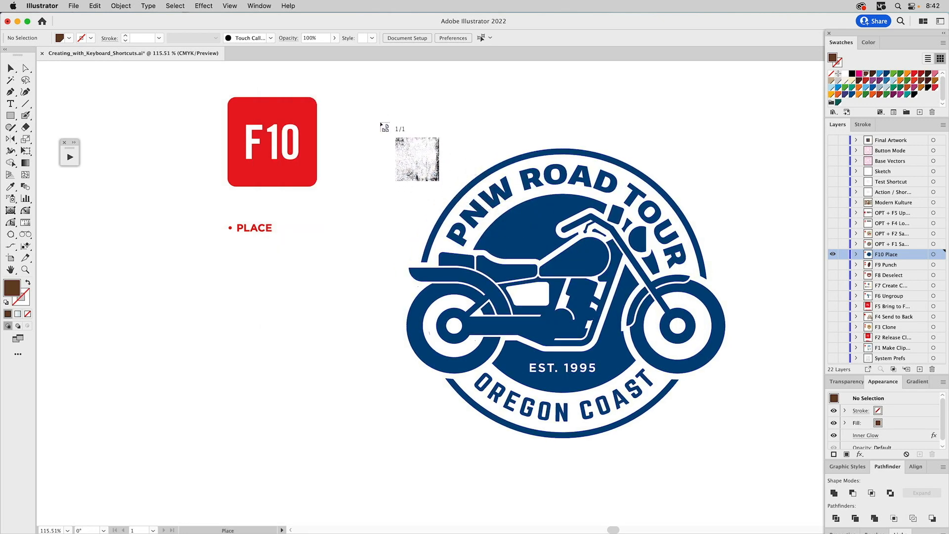
left_click(386, 122)
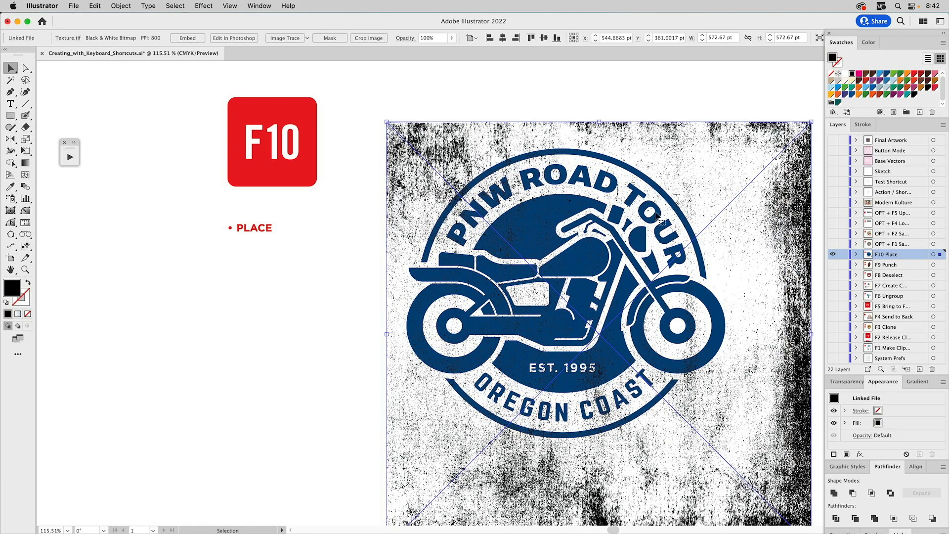
Step: Fit the placed texture over the badge at about 466 pt square and color it white
left_click_drag(812, 122, 773, 162)
left_click_drag(750, 191, 715, 162)
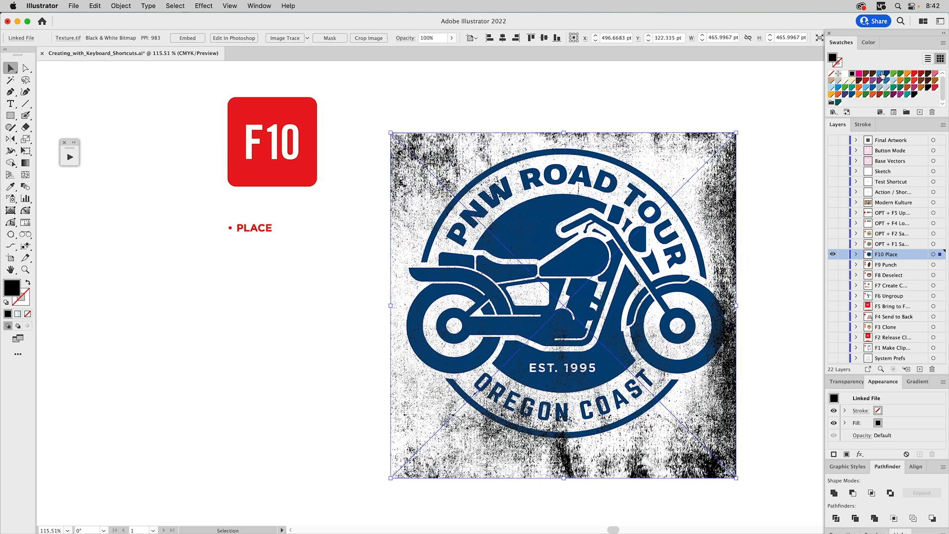
left_click(845, 74)
left_click(726, 94)
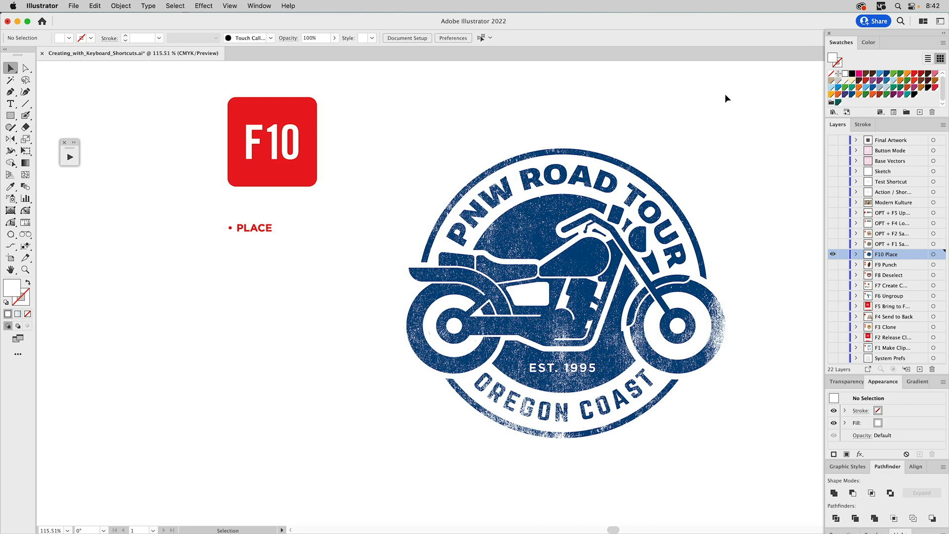
Step: Show the OPT + F1 select-same-fill layer, hide the F10 Place layer, and make the OPT + F1 layer active
left_click(833, 244, "alt")
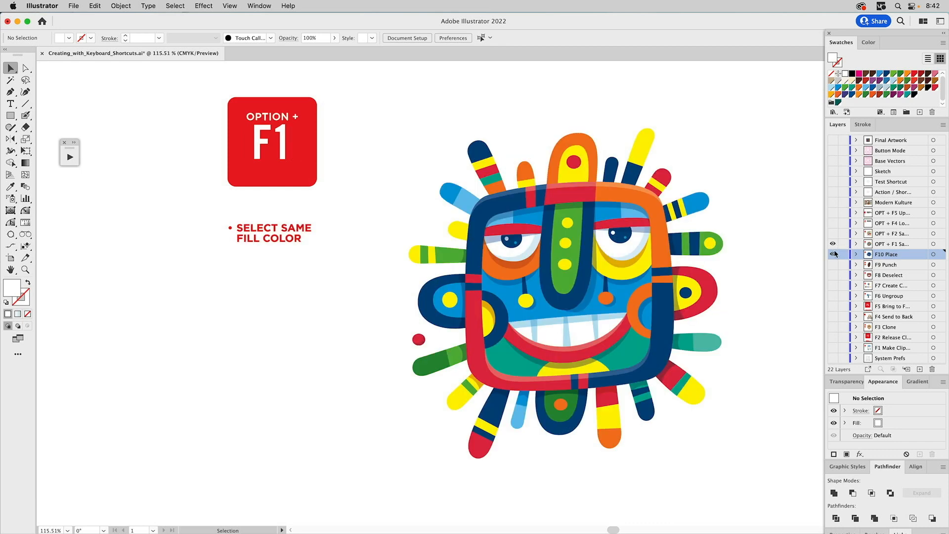
left_click(891, 246)
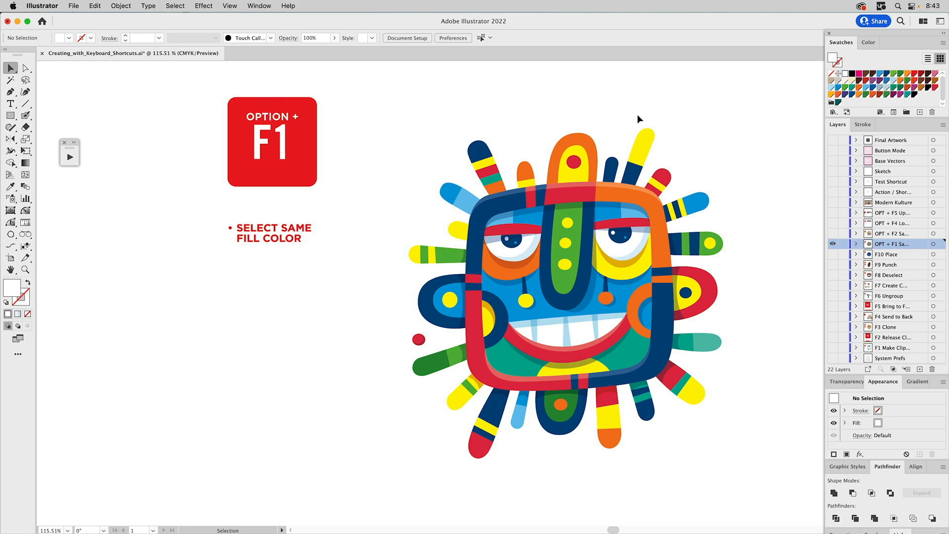
Step: Inspect the fills of the yellow spike tip and red forehead band, and examine the shortcut assigned to Select Same Fill Color
key("a")
left_click(648, 142)
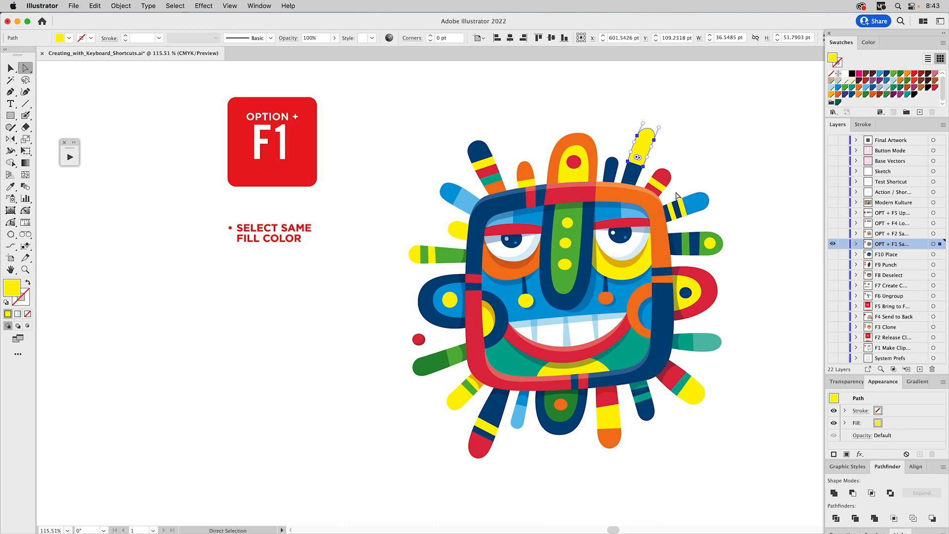
left_click(584, 198)
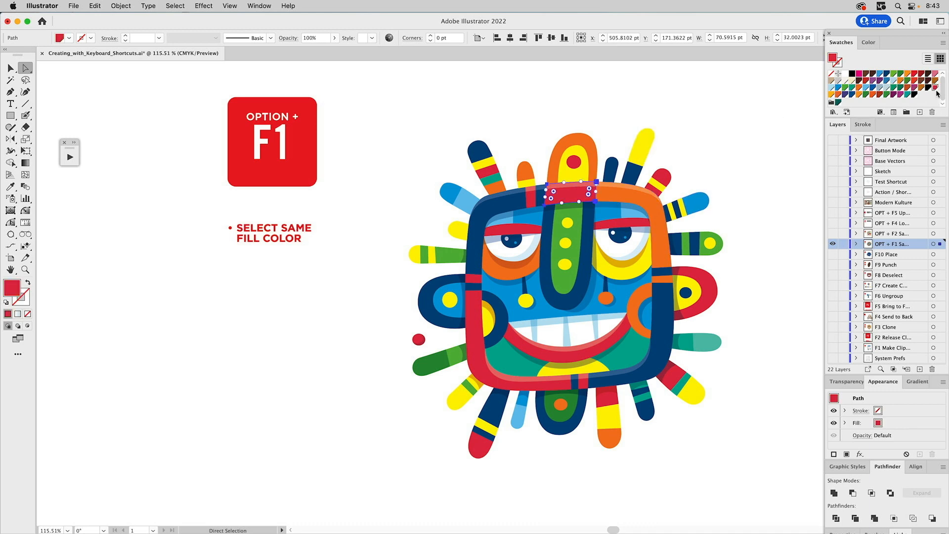
left_click(646, 146)
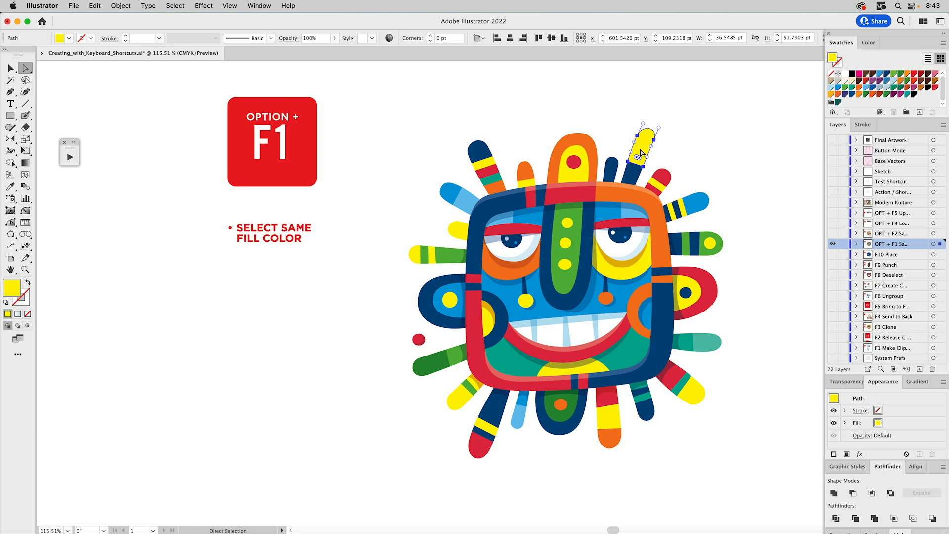
left_click(179, 7)
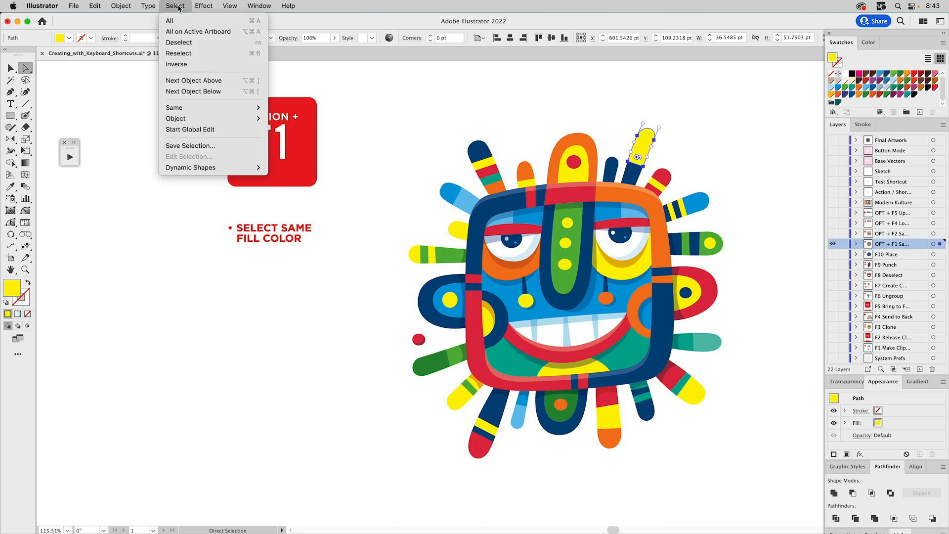
mouse_move(191, 109)
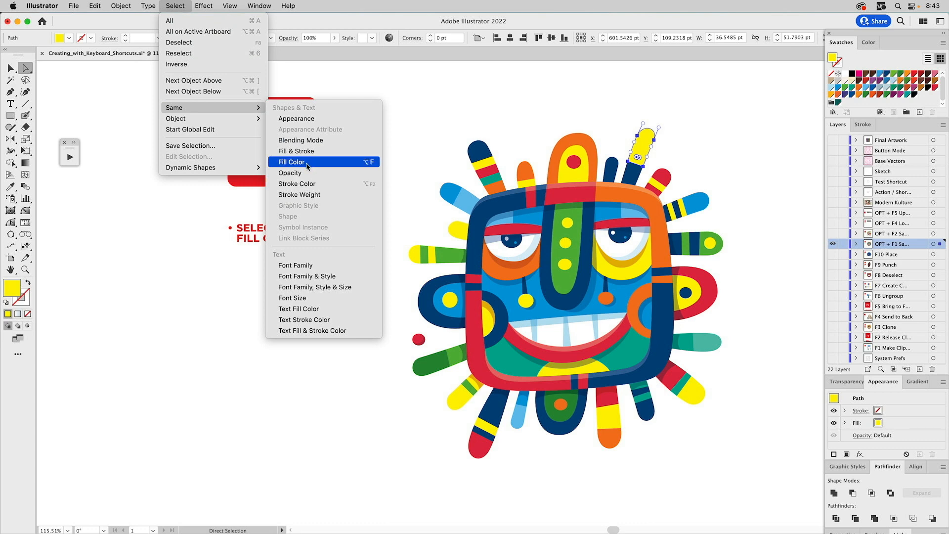
left_click(434, 114)
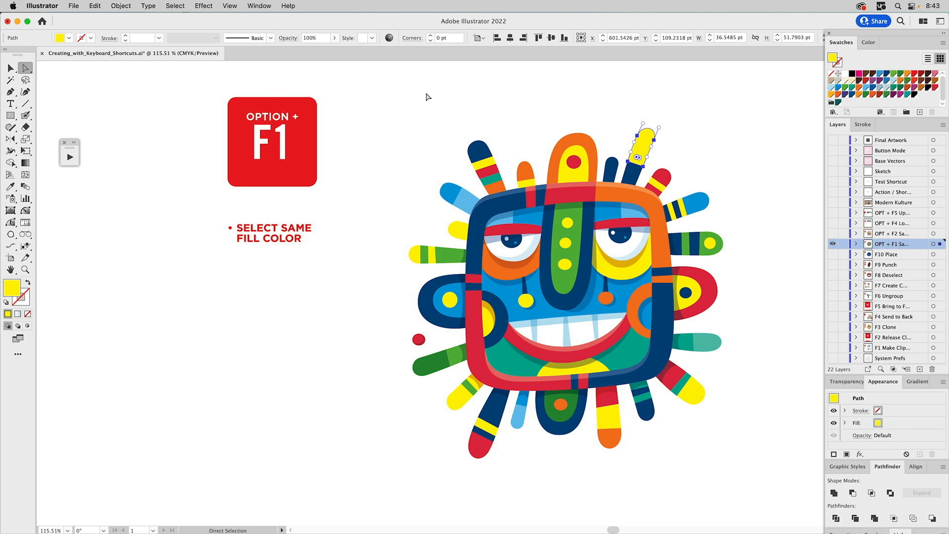
left_click(724, 124)
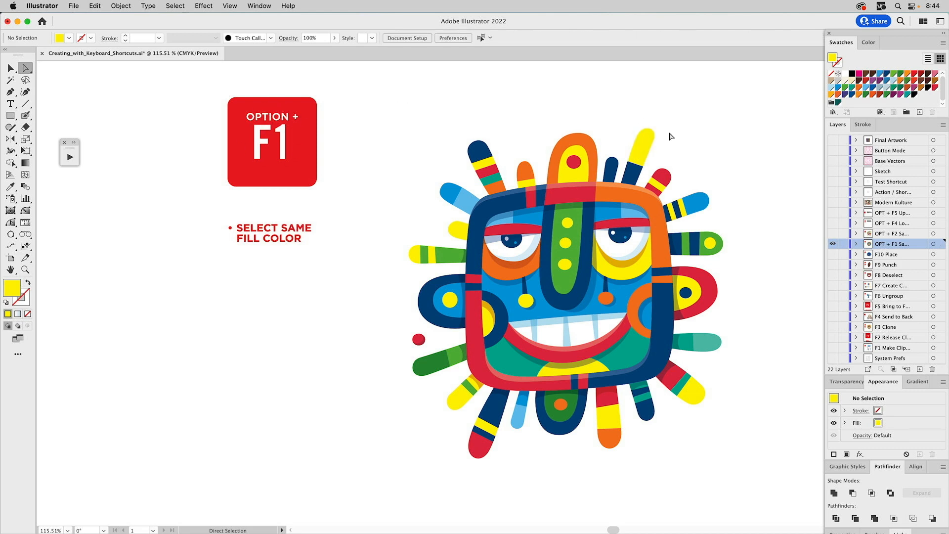
Step: Select every shape sharing the yellow spike tip's fill and recolor them to C=0 M=20 Y=90 K=0
left_click(644, 149)
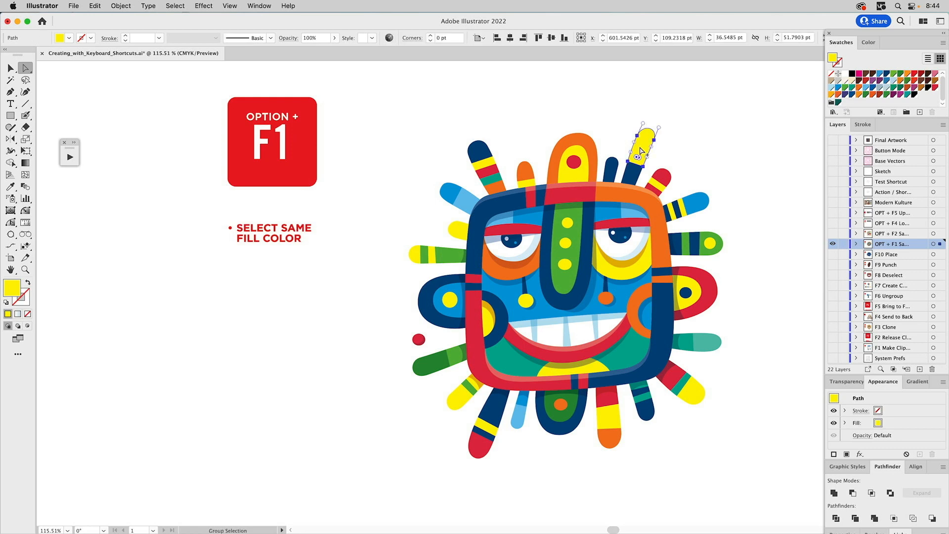
key("alt+F1")
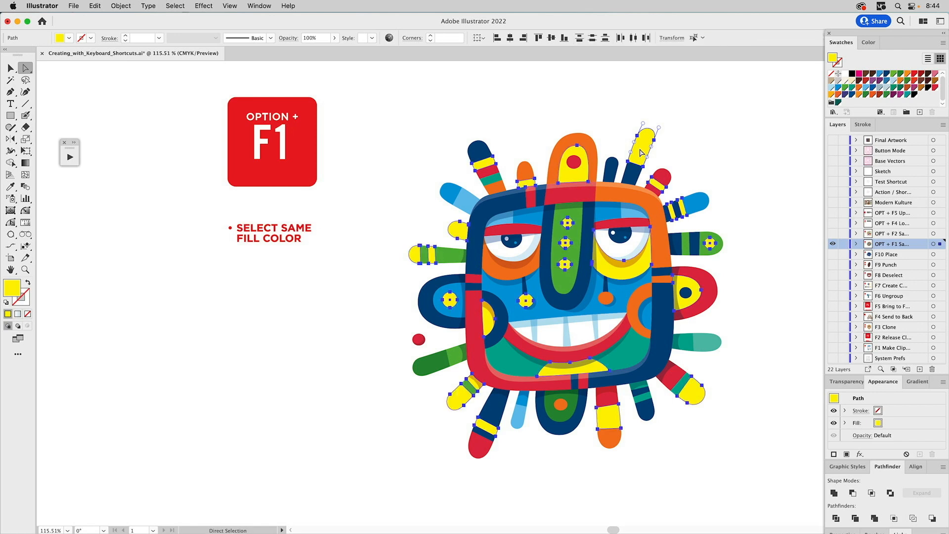
left_click(869, 43)
left_click_drag(915, 88, 909, 91)
left_click_drag(861, 75, 872, 77)
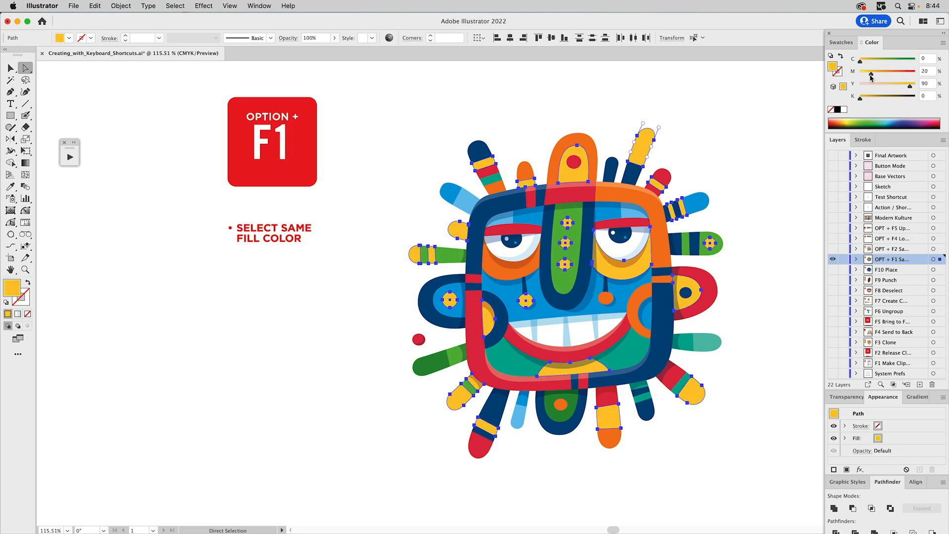
Step: Save the golden yellow fill as a new global process color swatch and deselect the artwork
left_click(846, 44)
left_click_drag(835, 60, 923, 99)
double_click(922, 95)
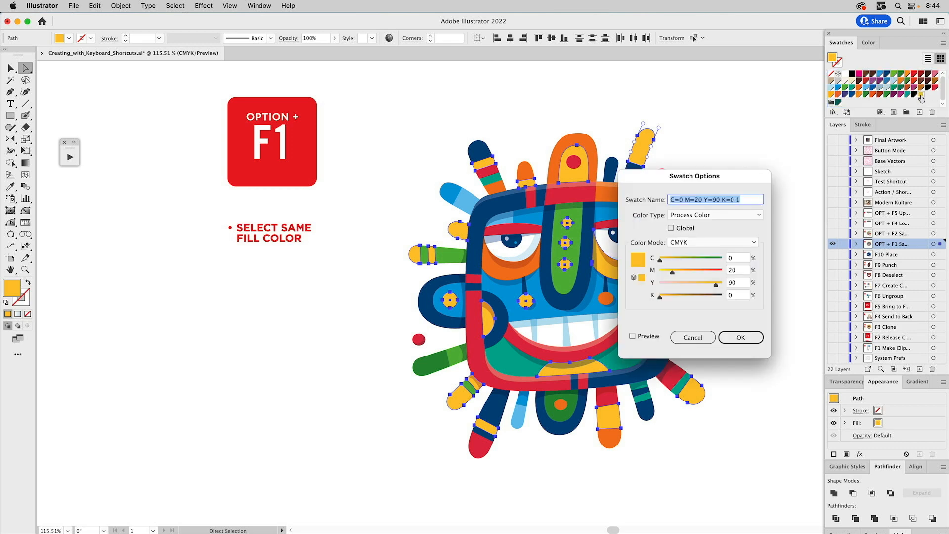
left_click(683, 229)
left_click(741, 338)
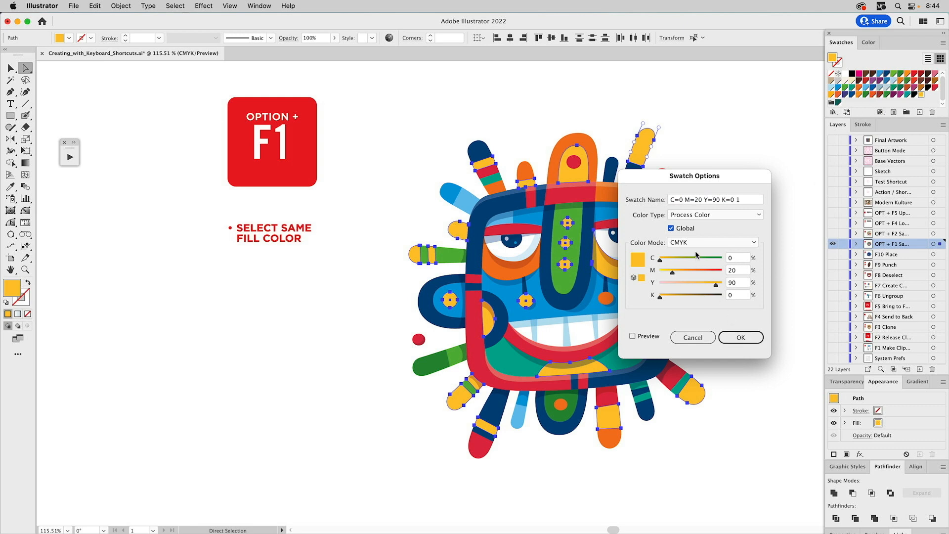
left_click(734, 341)
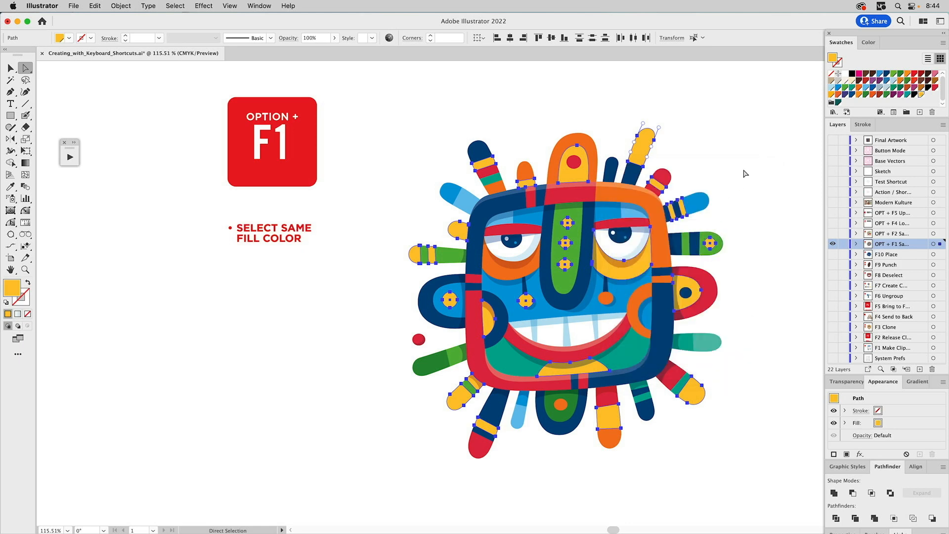
left_click(726, 120)
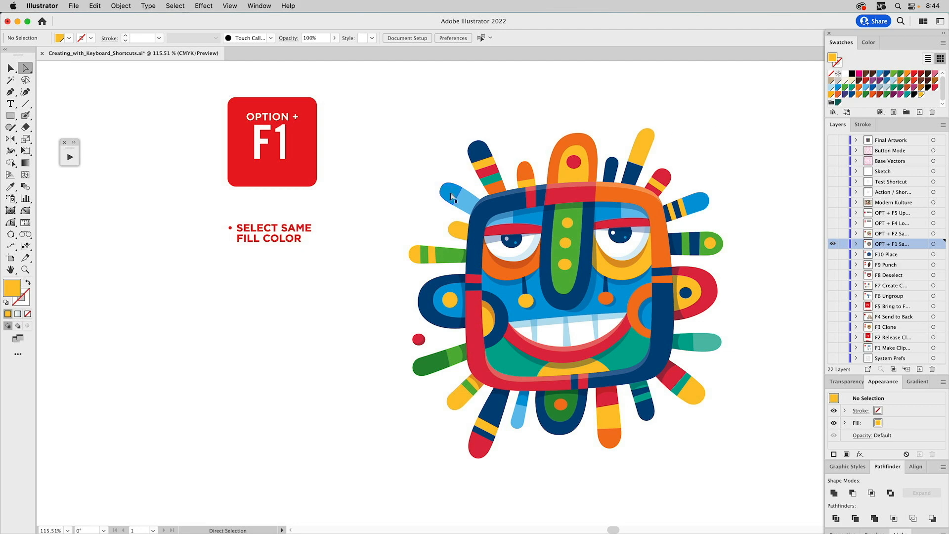
Step: Select every shape sharing the fill color of the teal band on the upper-left spike
left_click(487, 182)
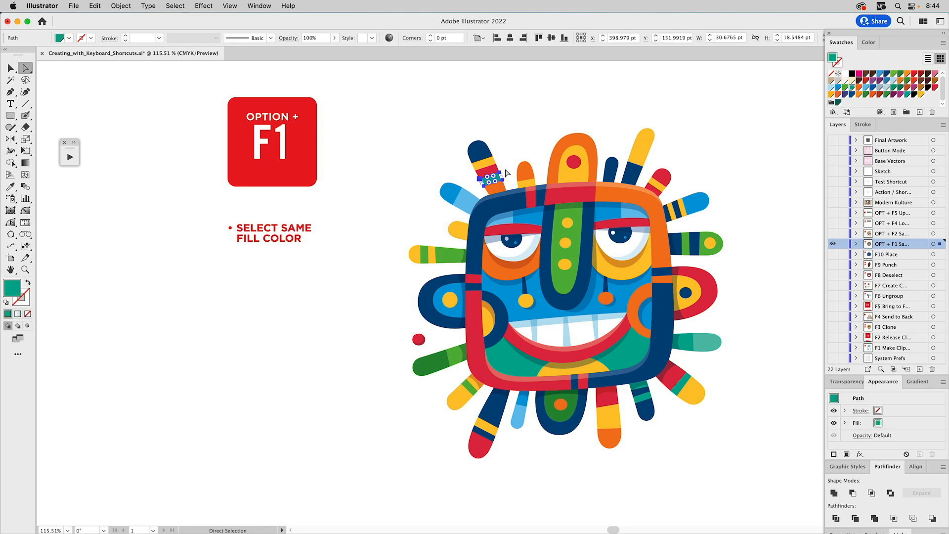
key("alt")
key("alt+F1")
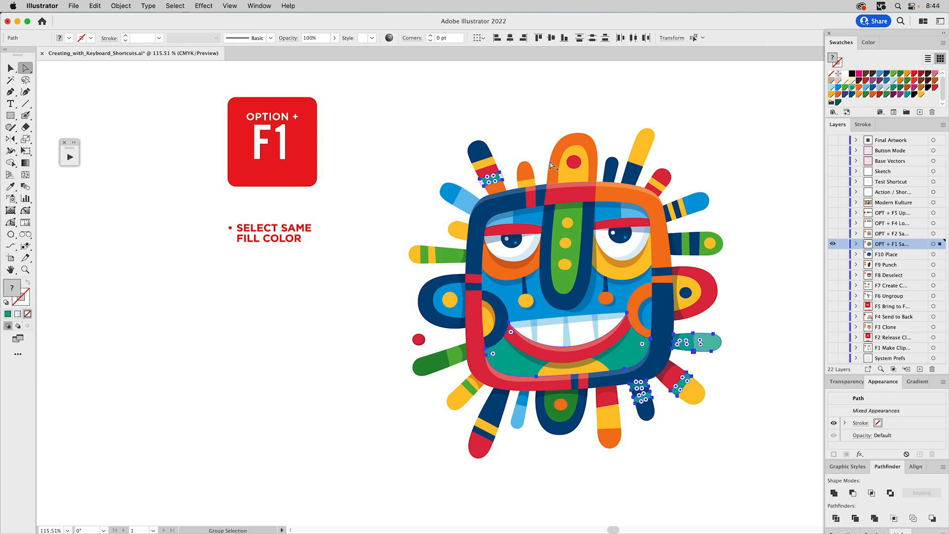
Step: Select every shape sharing the fill color of the green band on the left yellow spike, and clear the selection
left_click(447, 256)
key("alt+F1")
left_click(765, 161)
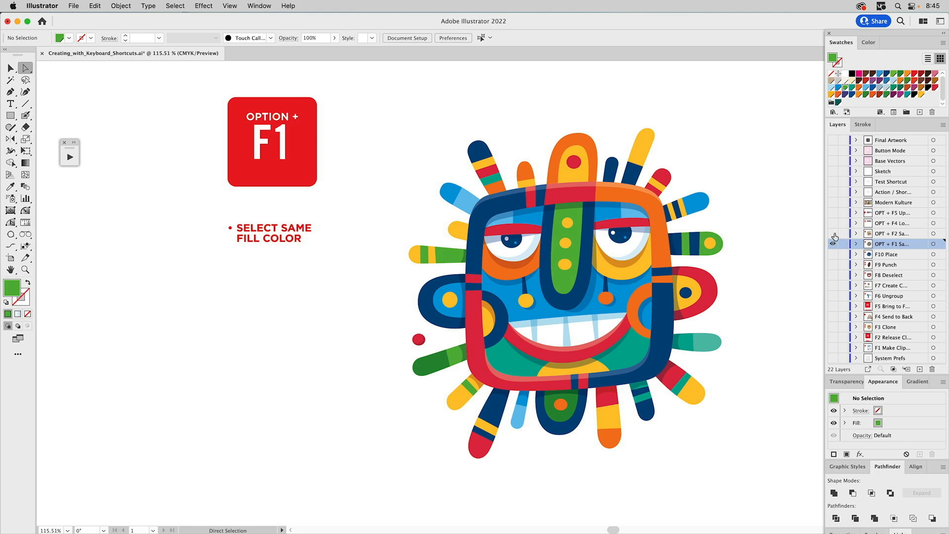
Step: Isolate the OPT + F2 layer and recolor all brown vine tendrils with the dark teal swatch using Select Same Stroke Color
left_click(834, 234, "alt")
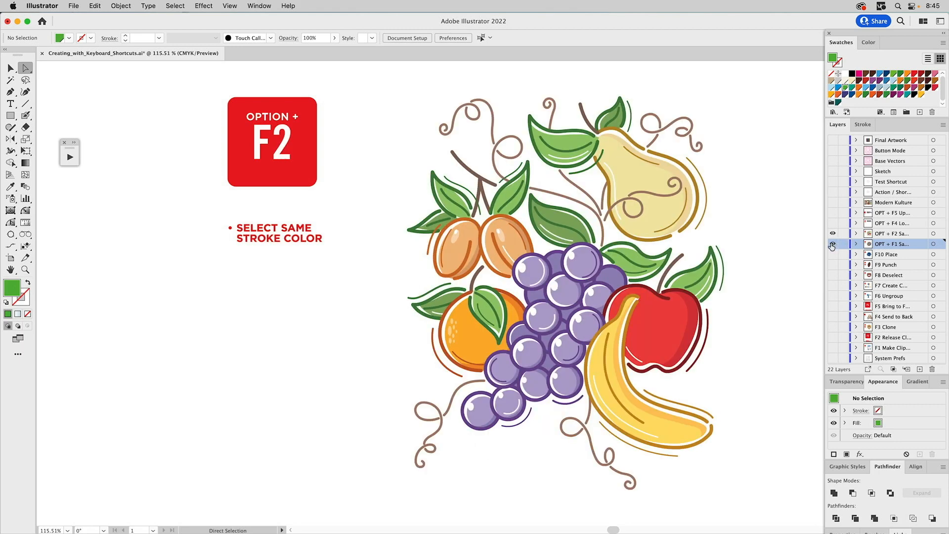
left_click(880, 236)
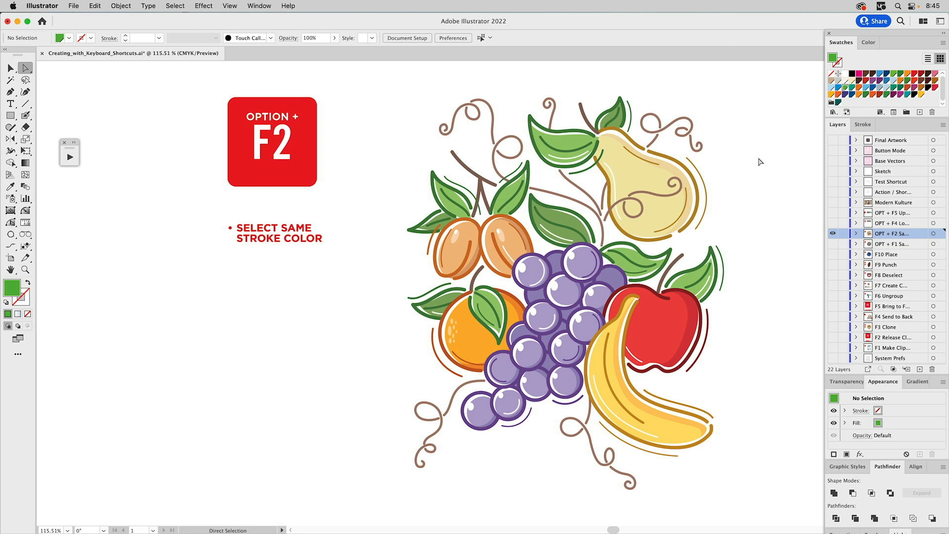
left_click(578, 186)
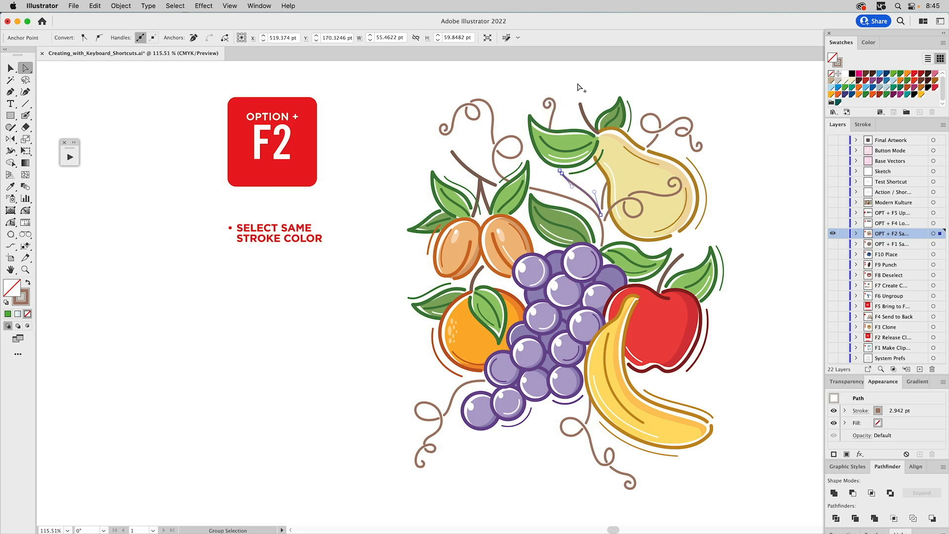
key("alt+F2")
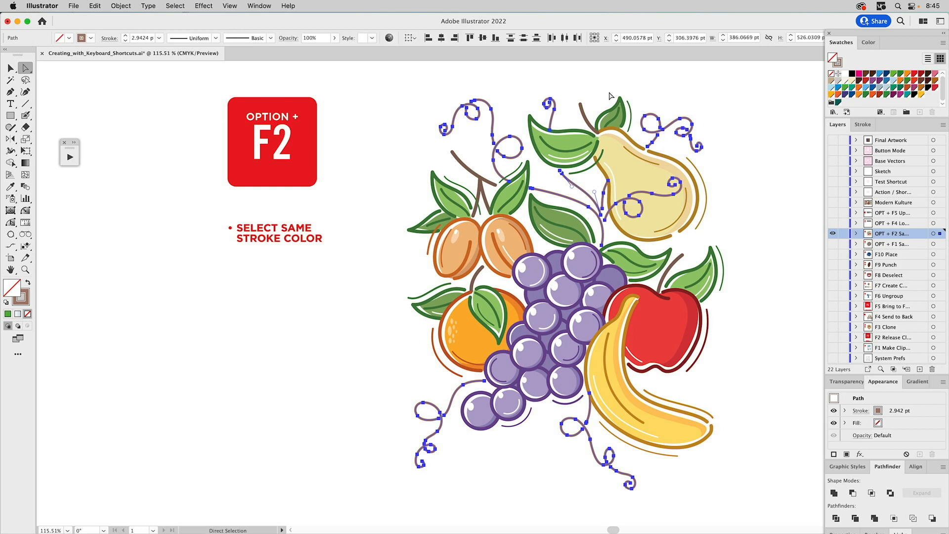
key("x")
left_click(838, 103)
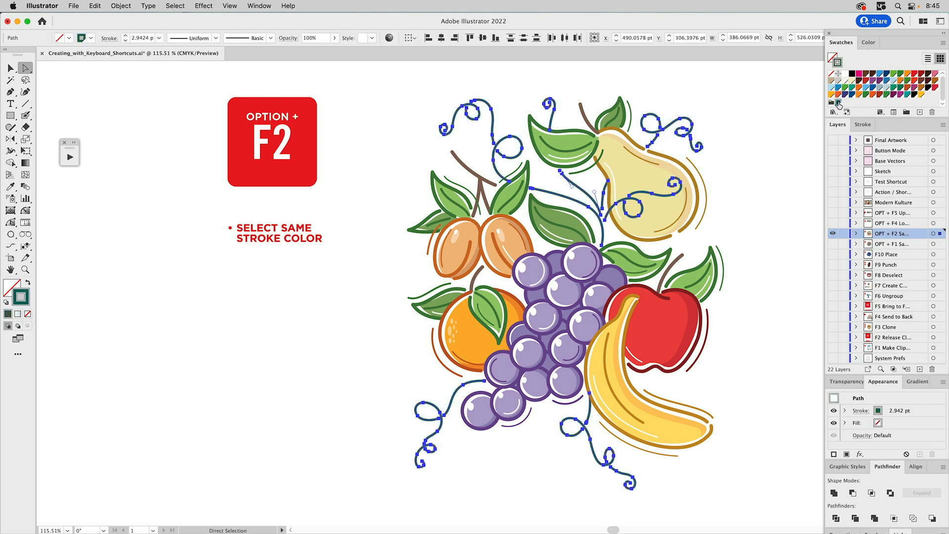
left_click(755, 132)
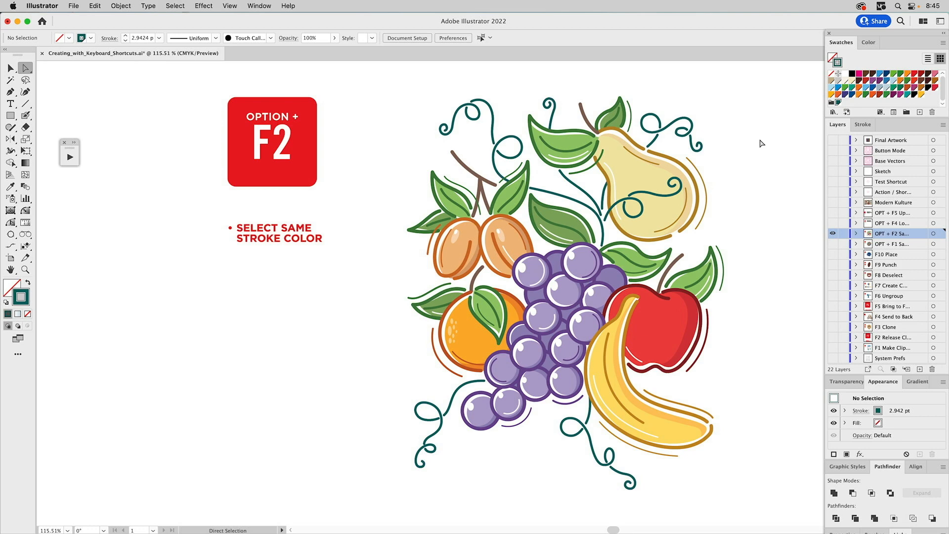
Step: Isolate the OPT + F4 layer and change its heading and paragraph text to lowercase
left_click(833, 223, "alt")
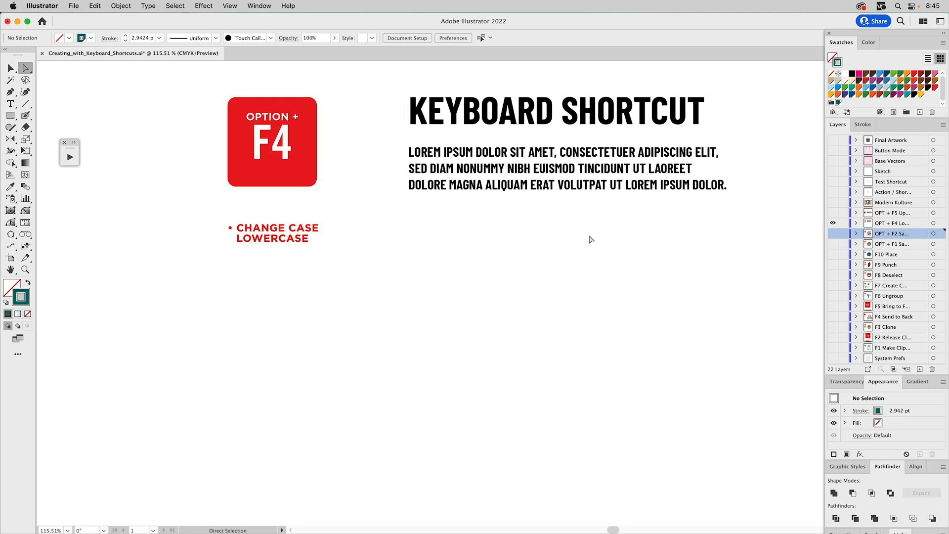
key("v")
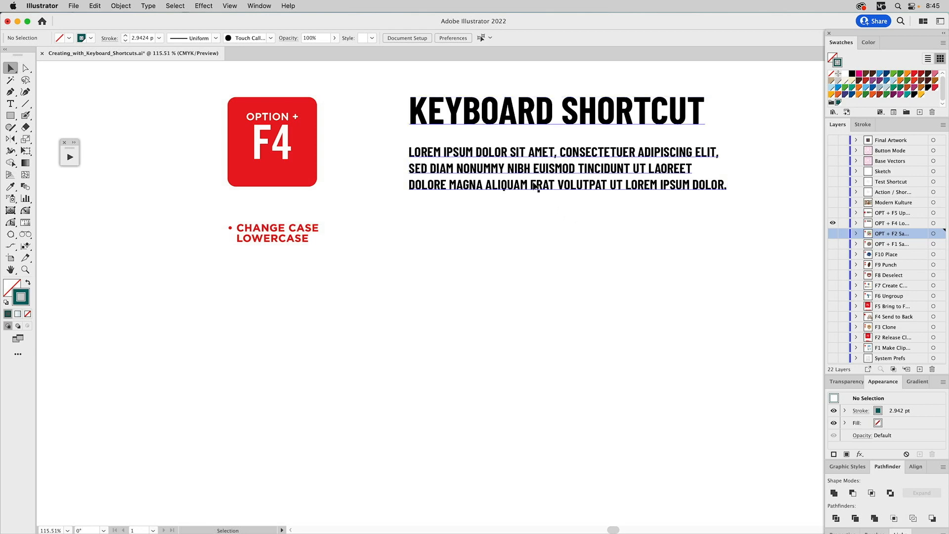
left_click(535, 186)
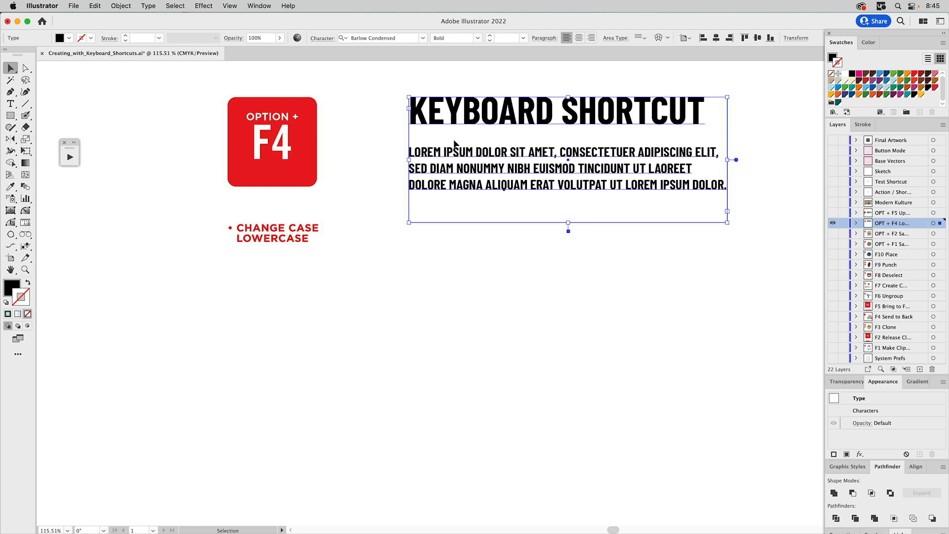
key("alt+F4")
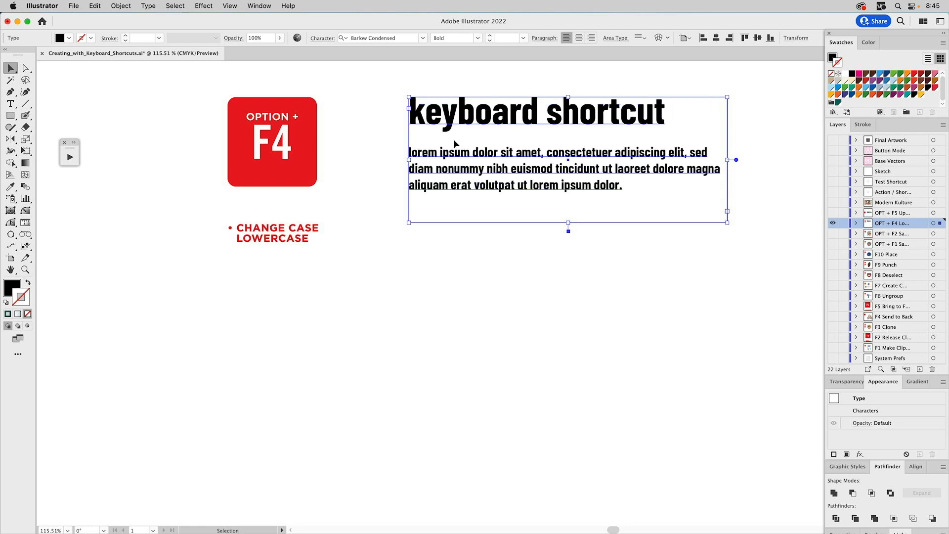
left_click(454, 293)
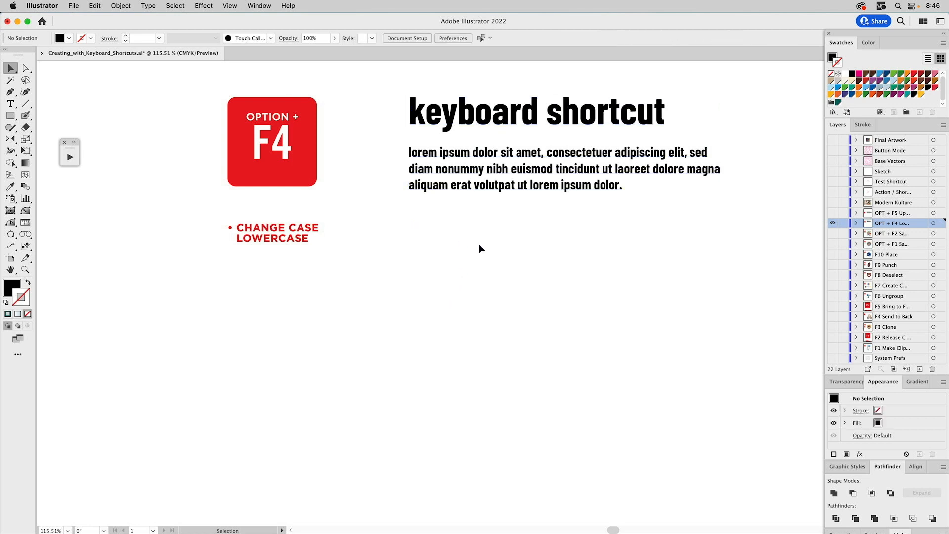
Step: Check which shortcuts are assigned to the Change Case commands
left_click(148, 6)
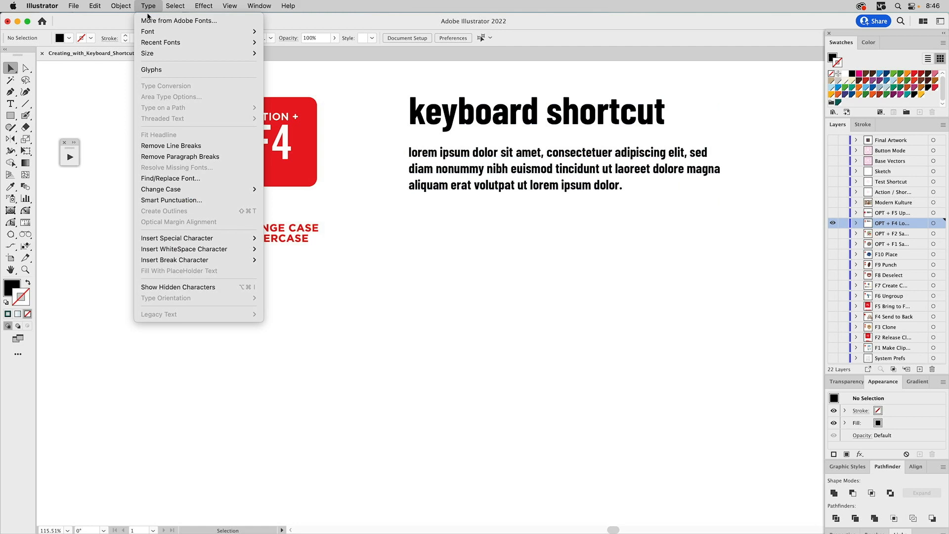
mouse_move(152, 192)
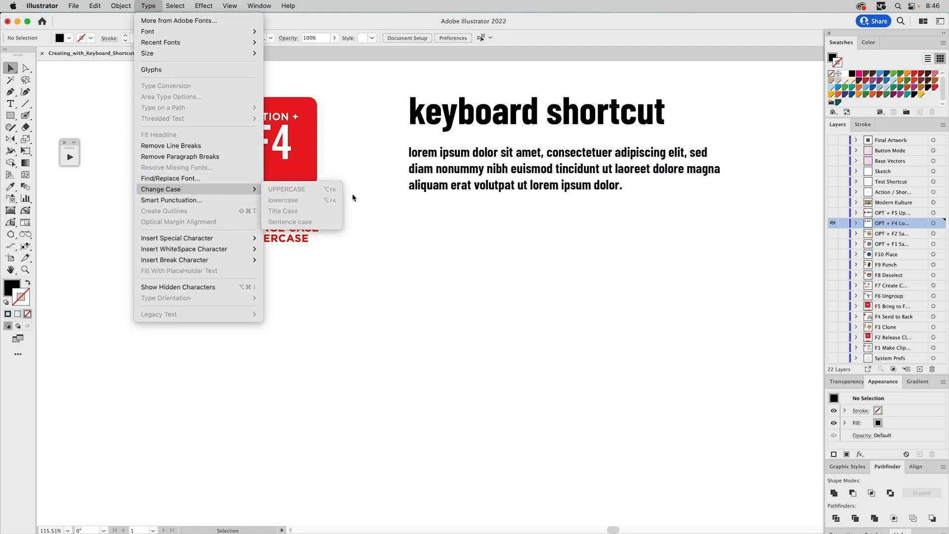
left_click(365, 200)
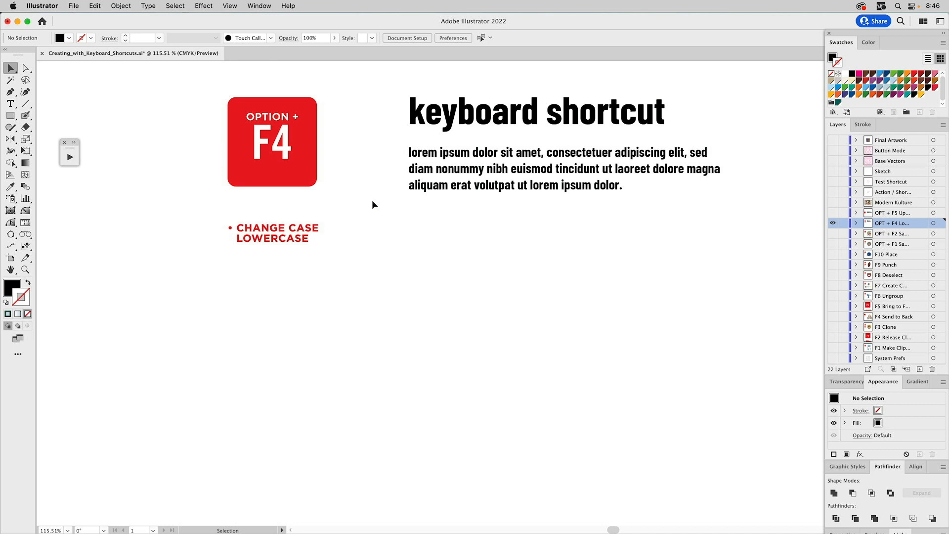
Step: Show the OPT + F5 layer alongside the lowercase sample and make it the active layer
left_click(833, 212)
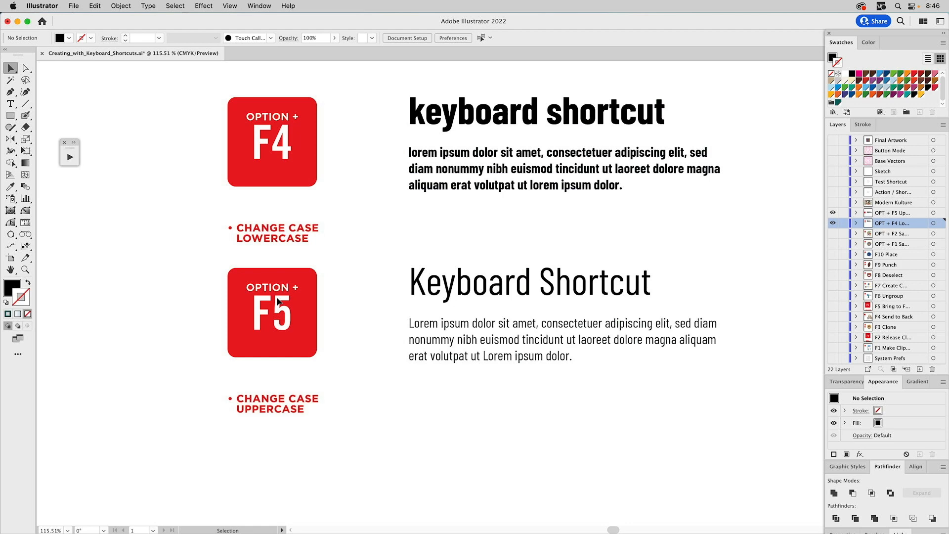
left_click(441, 293)
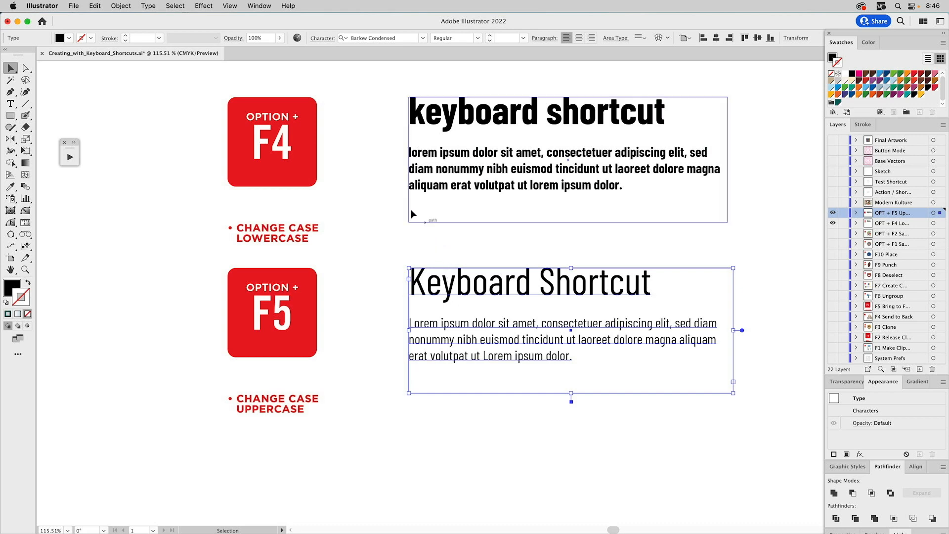
left_click(141, 83)
Step: Open the Keyboard Shortcuts settings and find the Change Case entries among the Type menu commands
left_click(95, 5)
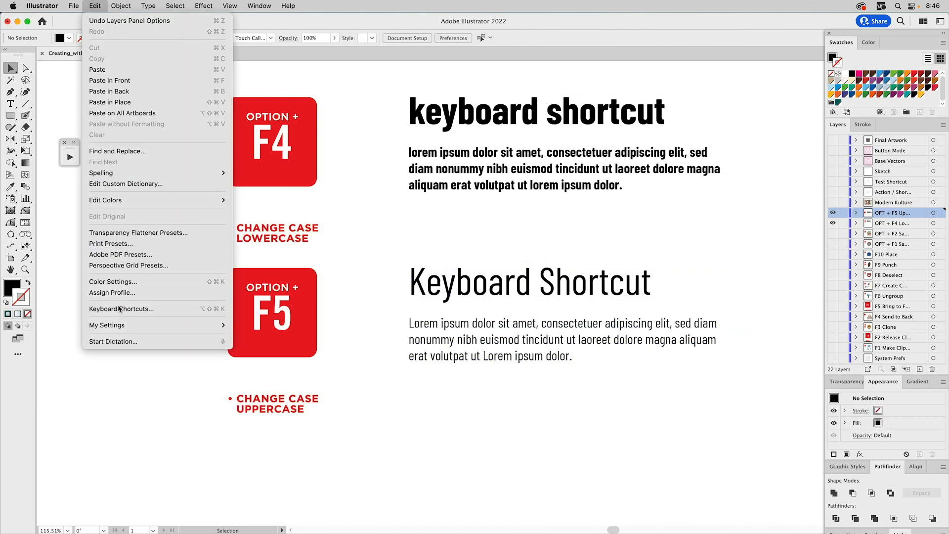
left_click(143, 309)
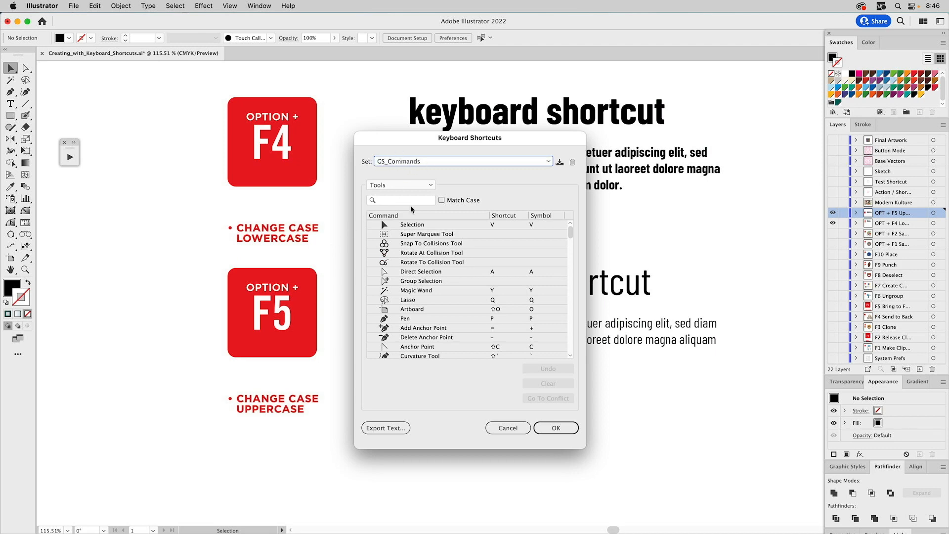
left_click(391, 187)
left_click(391, 195)
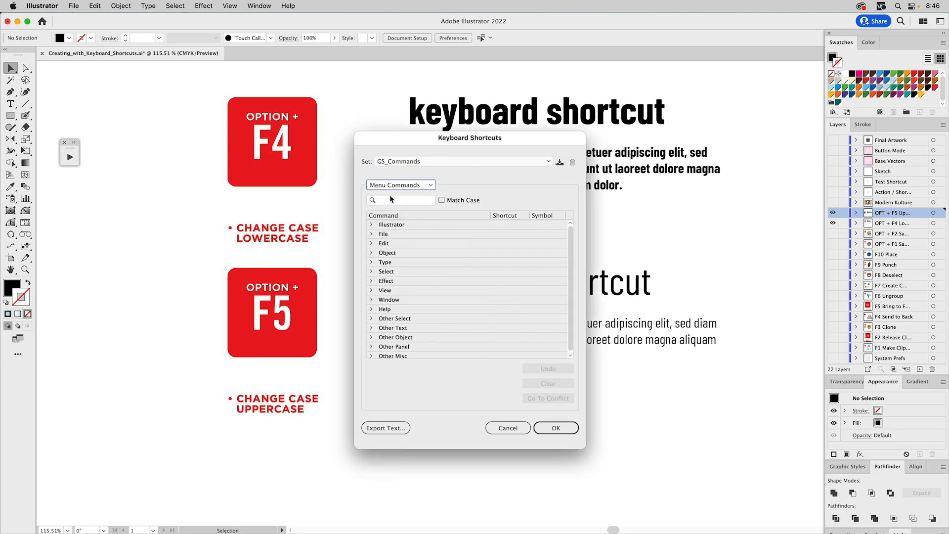
left_click(372, 262)
scroll(392, 318, "down", 5)
left_click(383, 291)
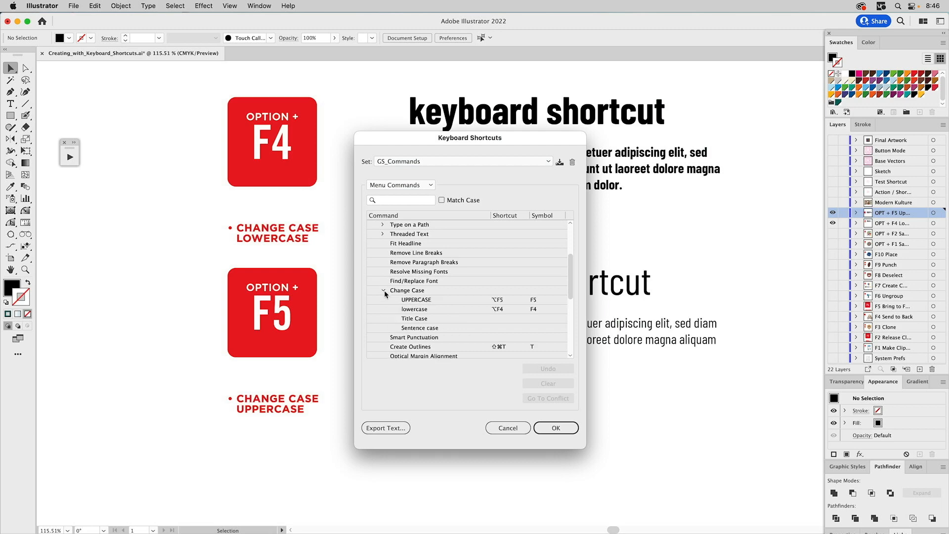
Step: Try re-entering Option+F5 and assigning Option+F7 as the shortcut for the UPPERCASE command
left_click(499, 301)
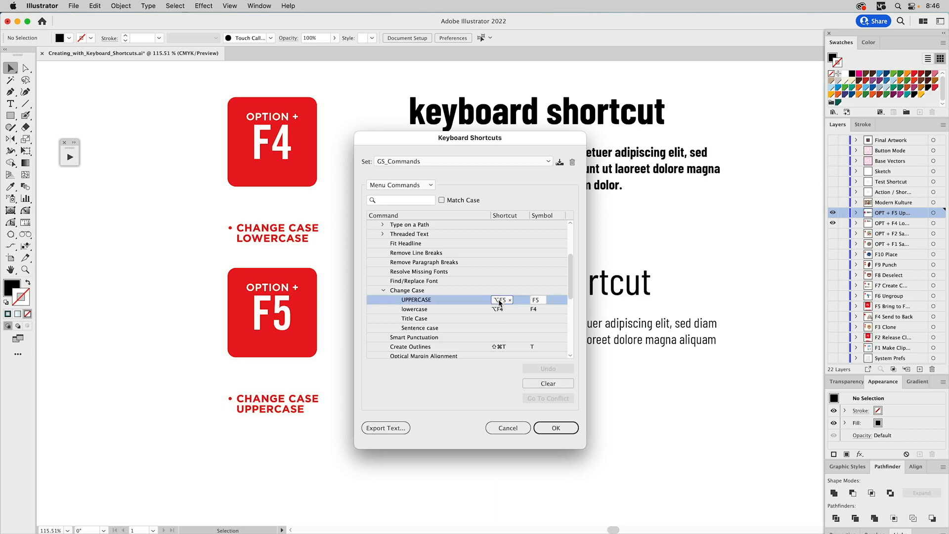
key("alt+F5")
left_click(500, 301)
left_click(506, 300)
left_click(539, 300)
key("alt+F5")
left_click(500, 300)
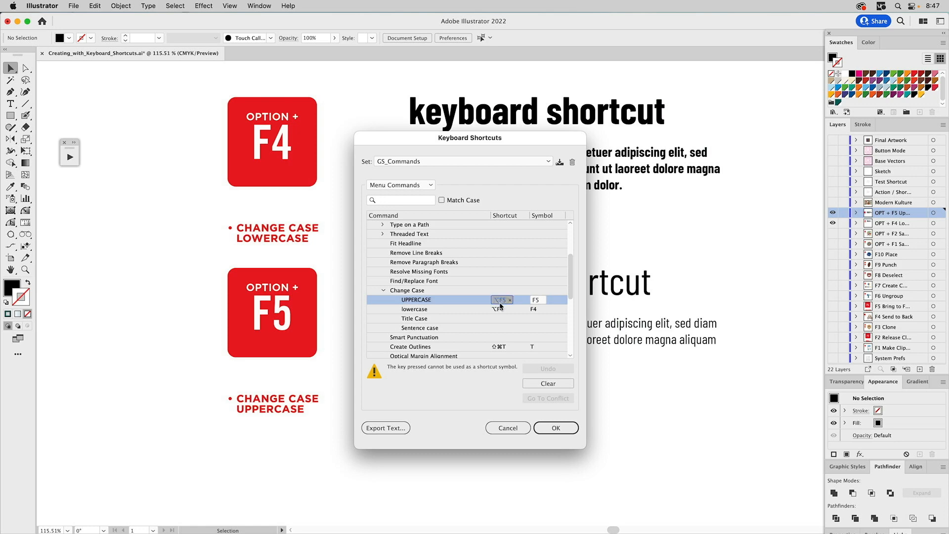
key("alt+F7")
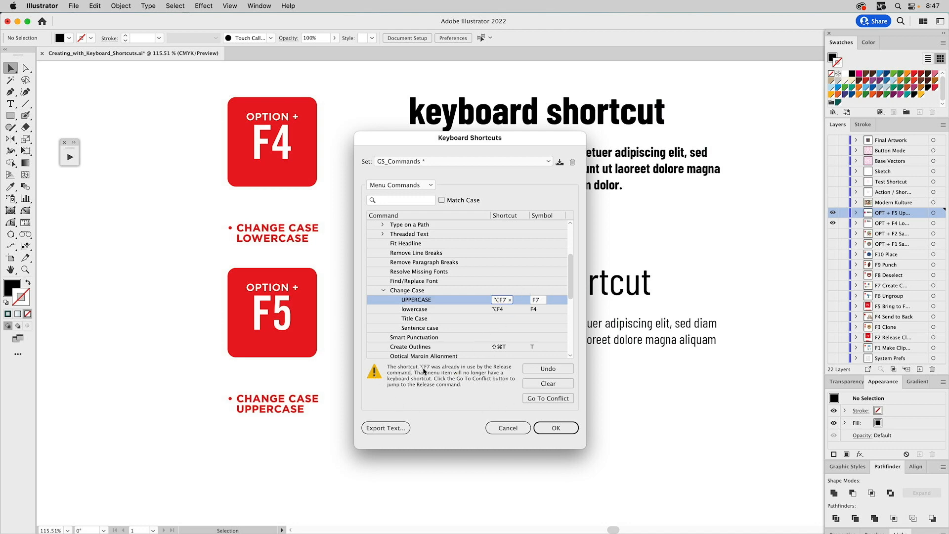
Step: Assign Option+F5 to the UPPERCASE command and save the shortcuts over the GS_Commands set
left_click(502, 302)
key("alt+F5")
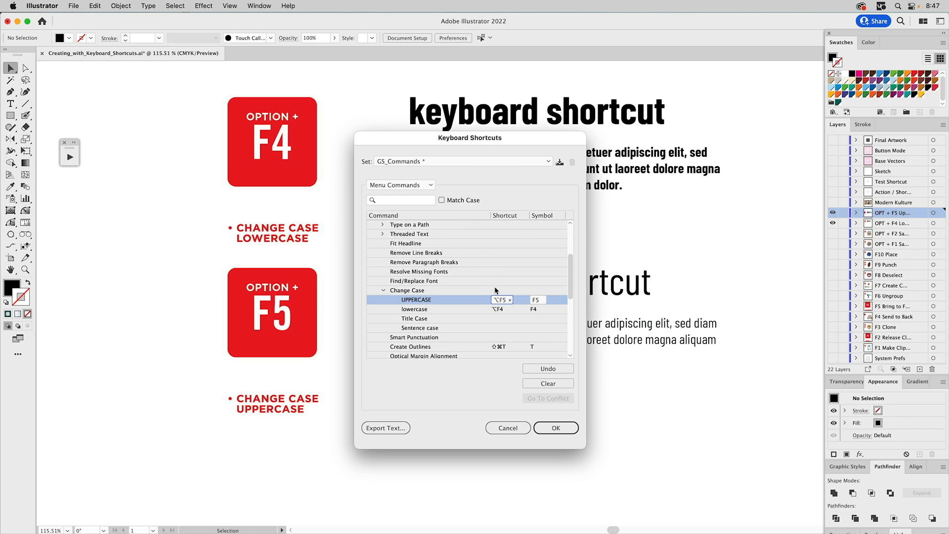
left_click(560, 162)
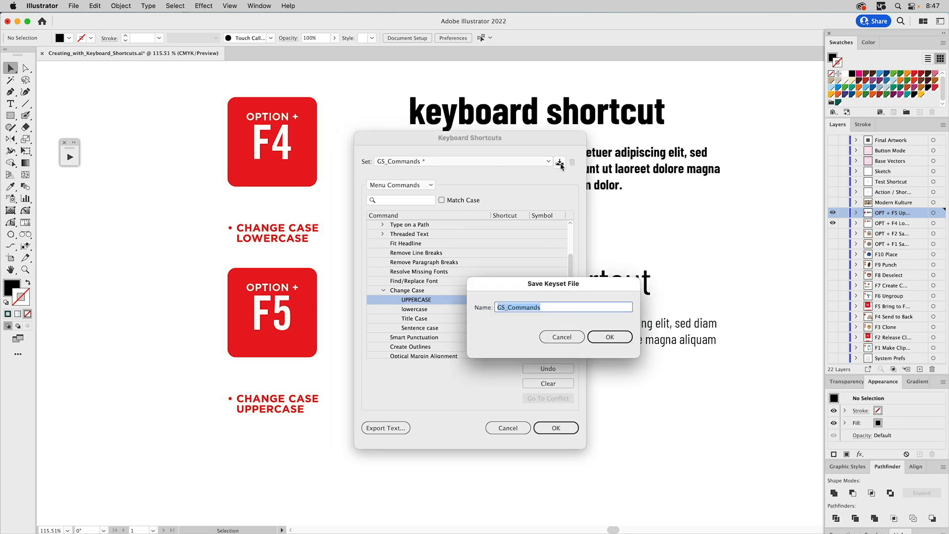
left_click(610, 336)
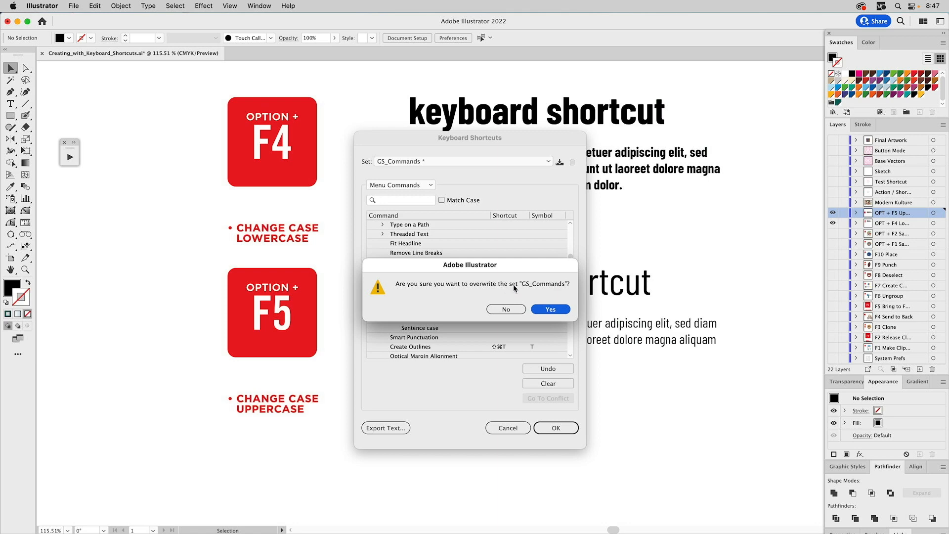
left_click(551, 309)
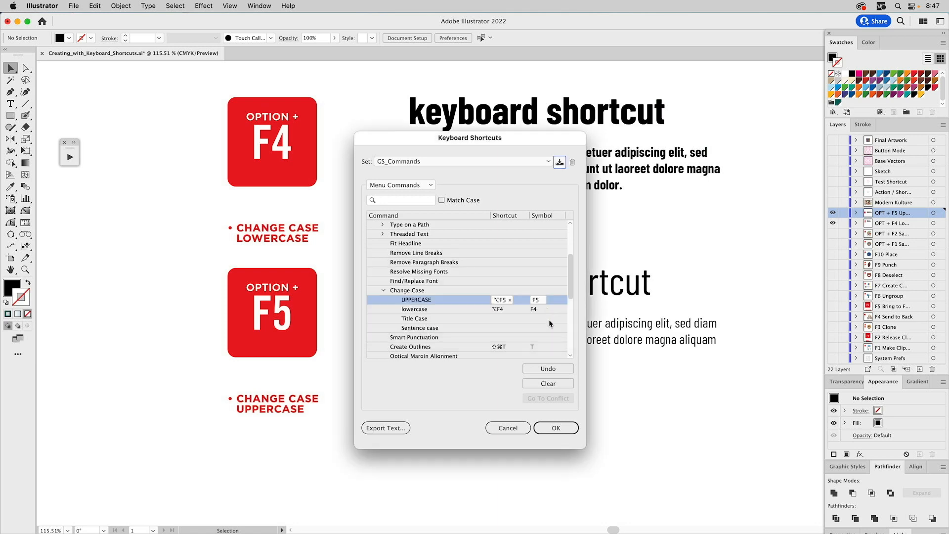
left_click(554, 428)
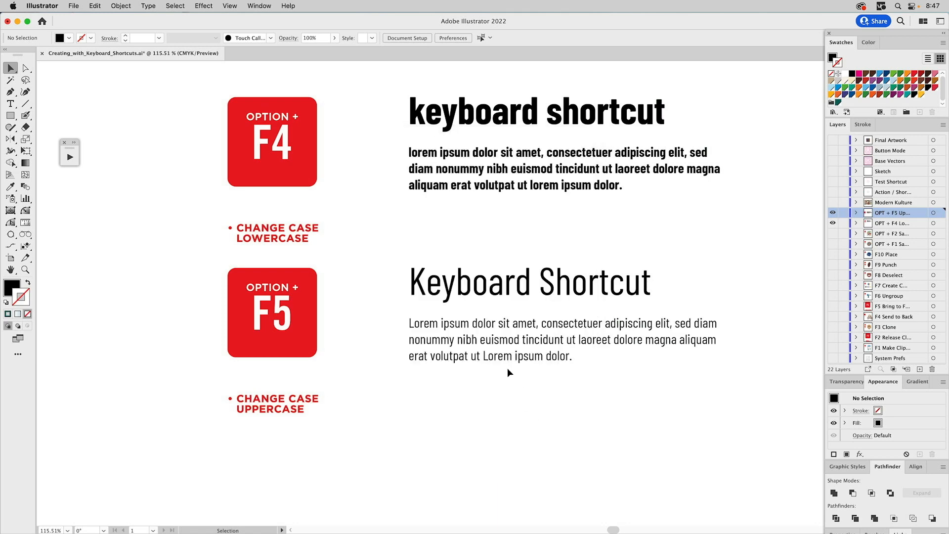
Step: Change the lower heading and paragraph on the OPT + F5 layer to uppercase and deselect the text
left_click(498, 348)
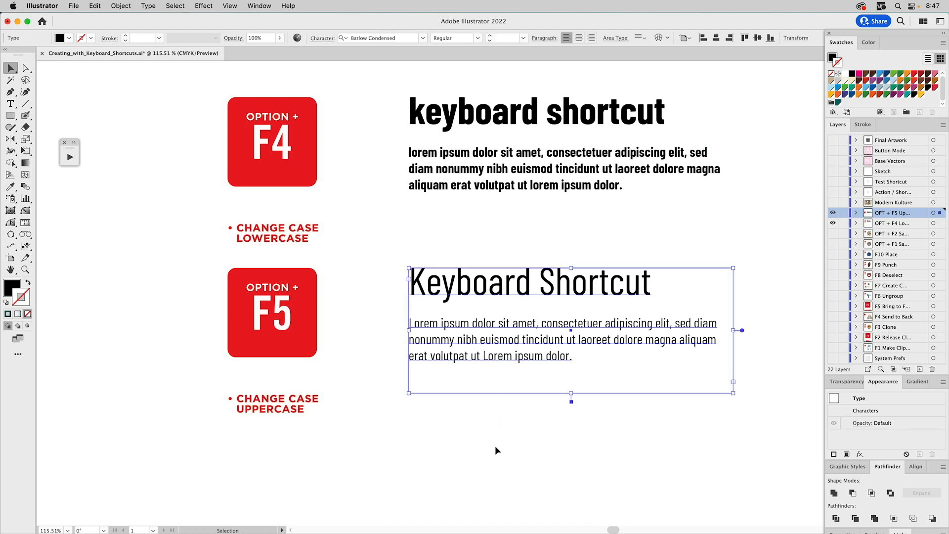
key("alt+F5")
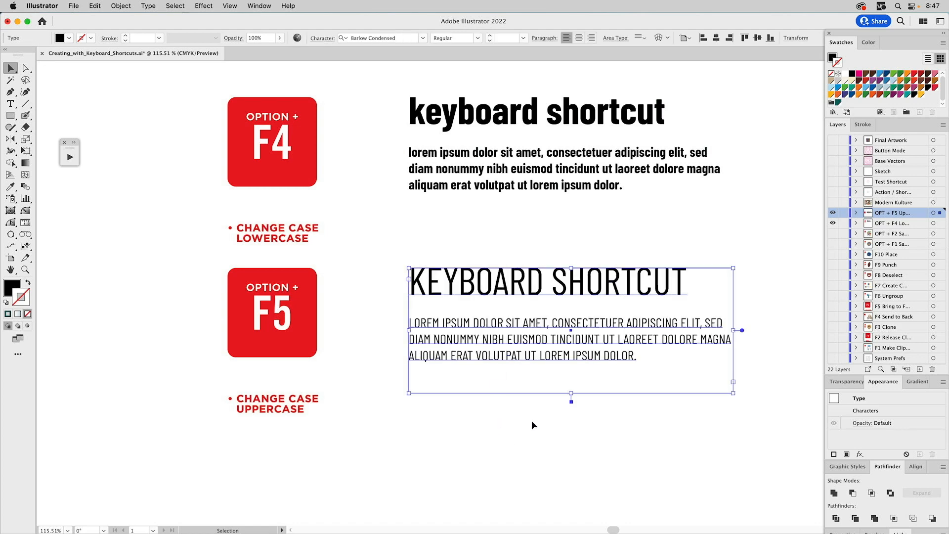
left_click(527, 434)
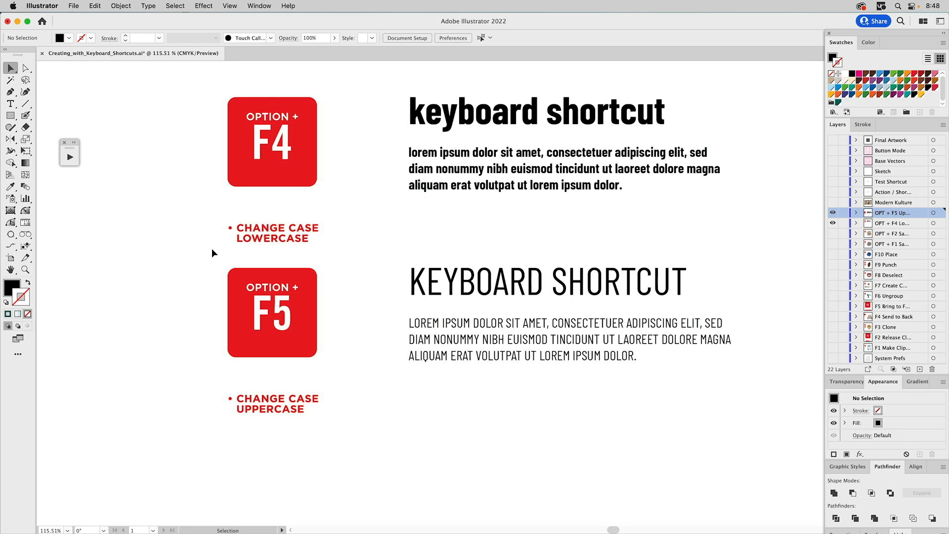
Step: View the Modern Kulture icon set on its own, and isolate and activate the Action layer directly above it
left_click(834, 203, "alt")
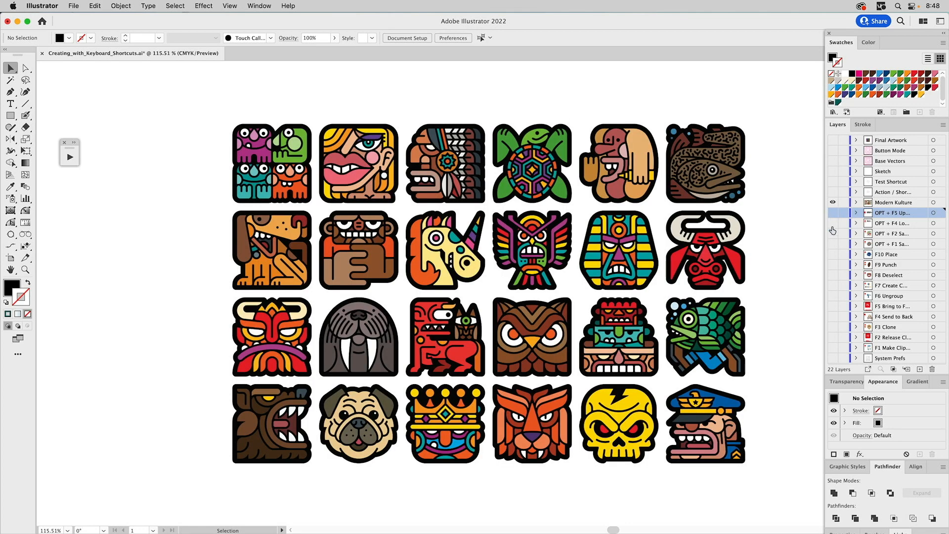
left_click(884, 206)
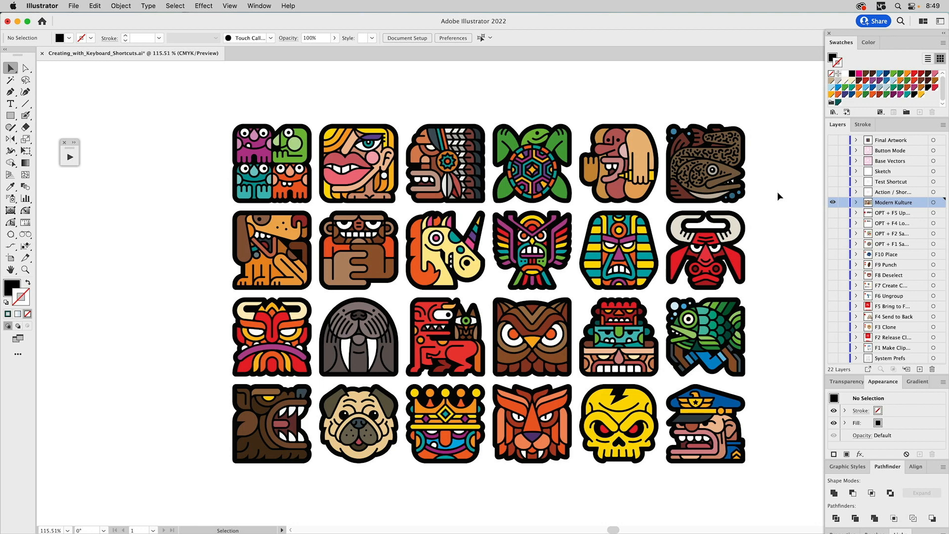
left_click(833, 192, "alt")
left_click(887, 193)
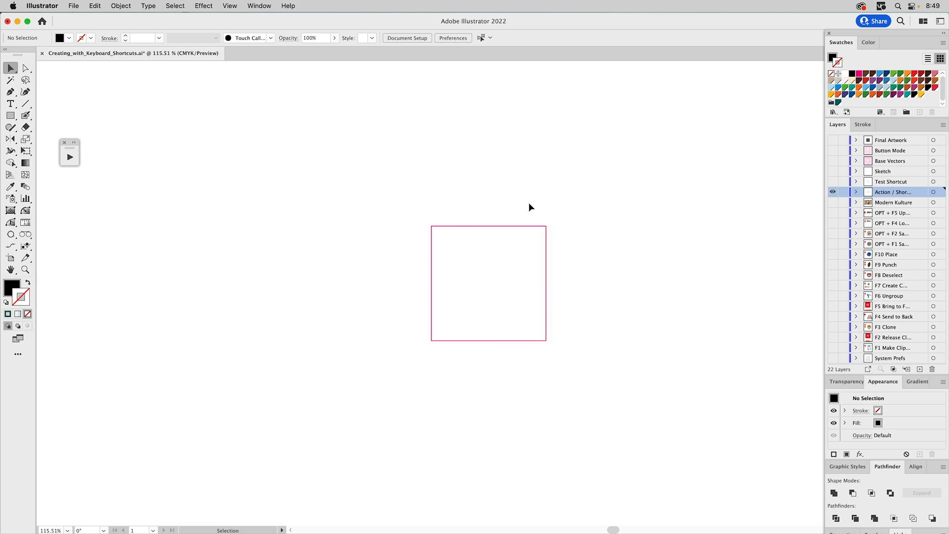
Step: Select the pink square, expand the collapsed actions list, fold up the Punch and NEW Clone actions, and select the GS_Actions set
left_click_drag(522, 201, 498, 249)
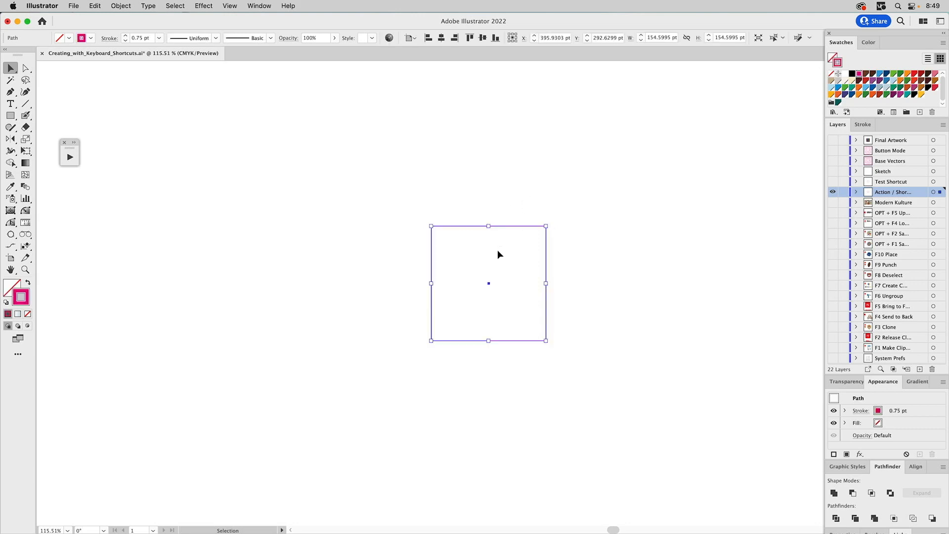
left_click(74, 143)
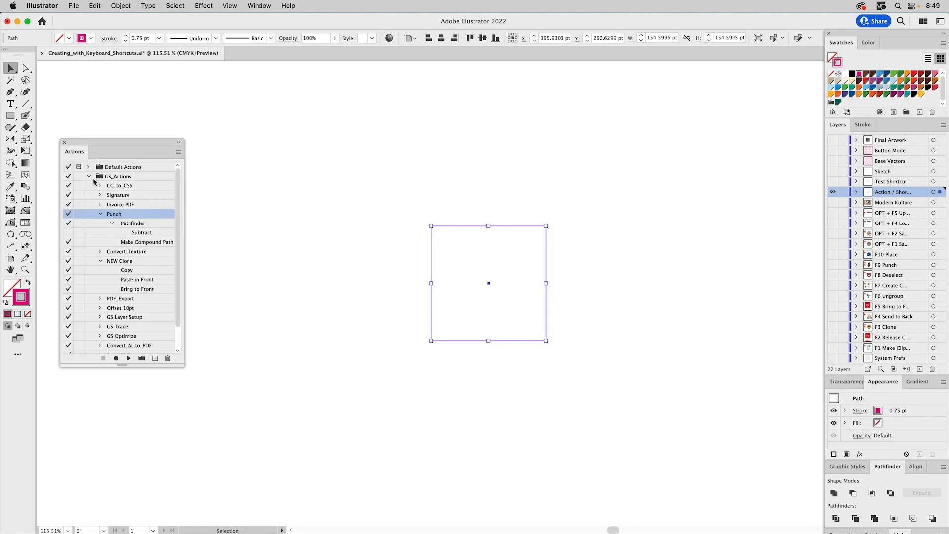
left_click(101, 215)
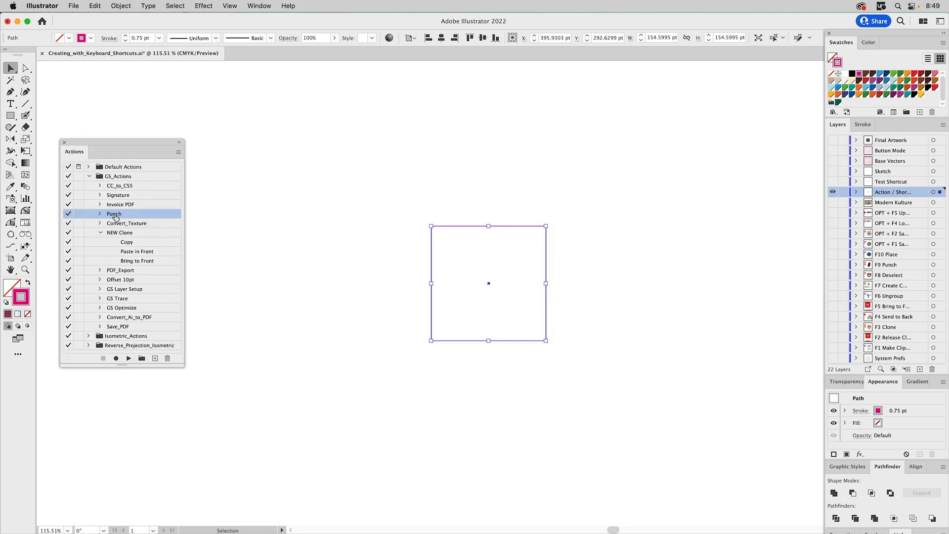
left_click(100, 234)
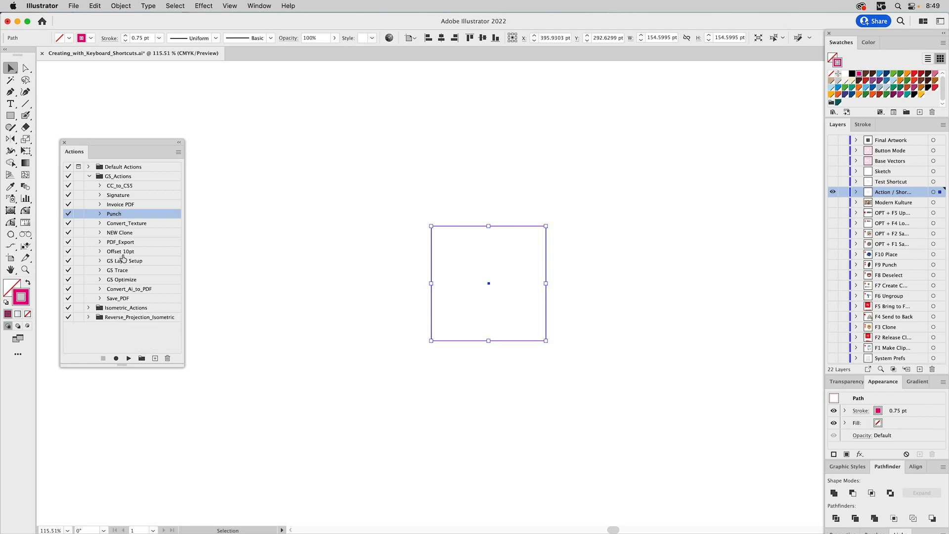
left_click(111, 179)
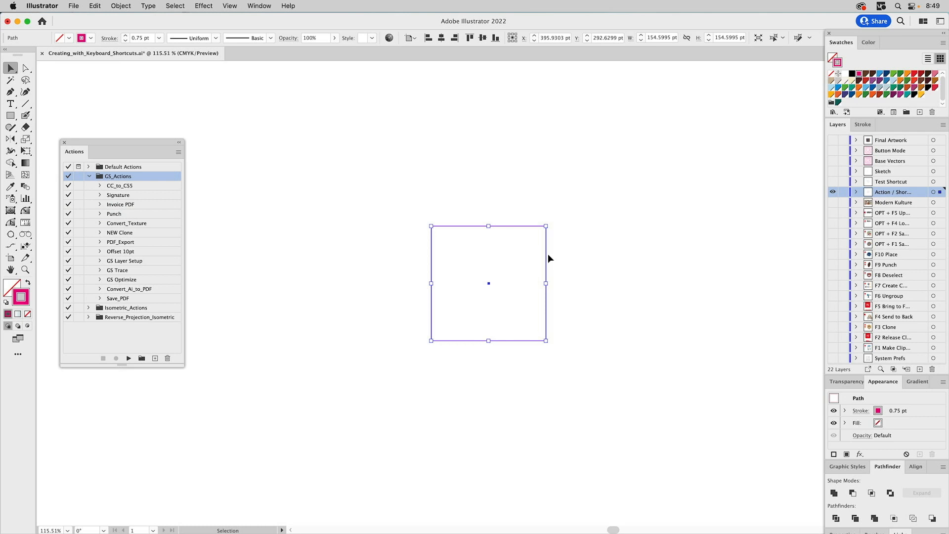
Step: Create an action named Build in the GS_Actions set with function key F11 and colour Red, and start recording it
left_click(178, 152)
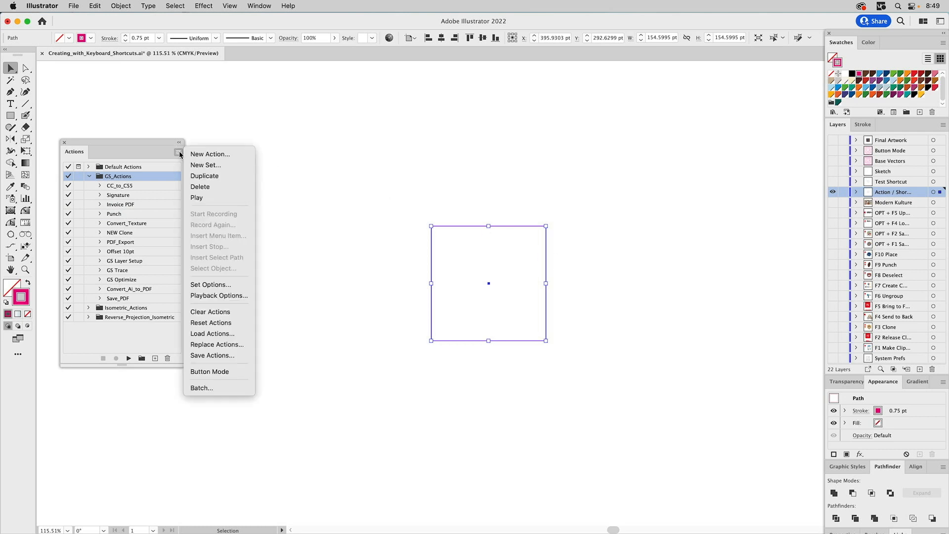
left_click(206, 154)
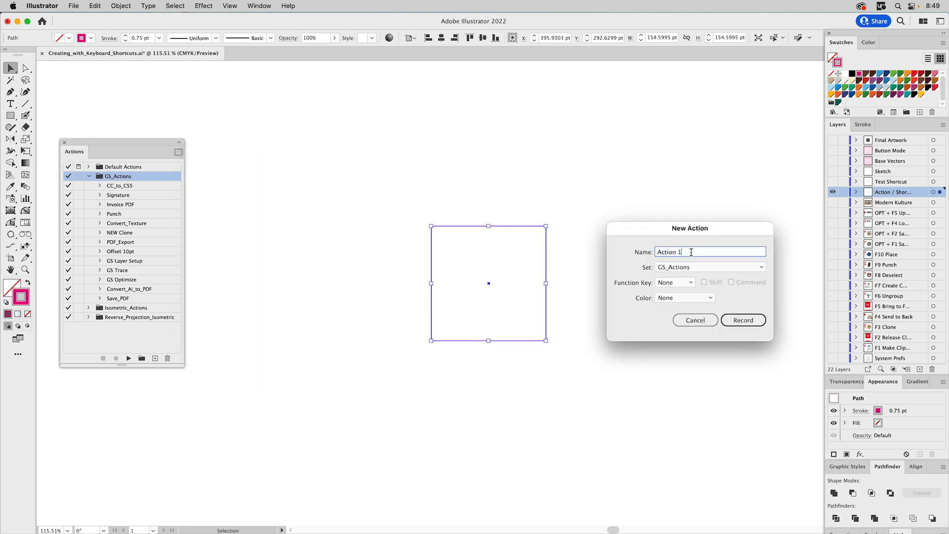
type("Build")
left_click(675, 298)
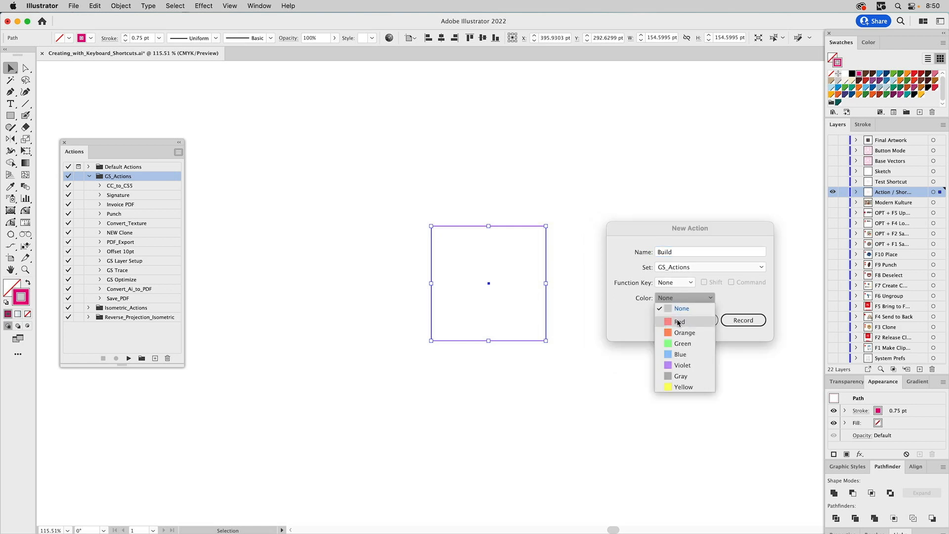
left_click(678, 321)
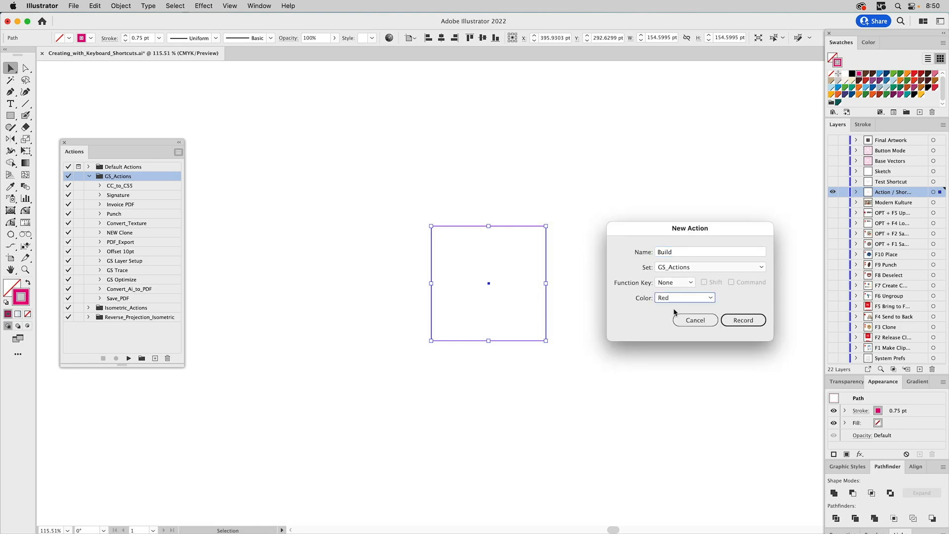
left_click(680, 281)
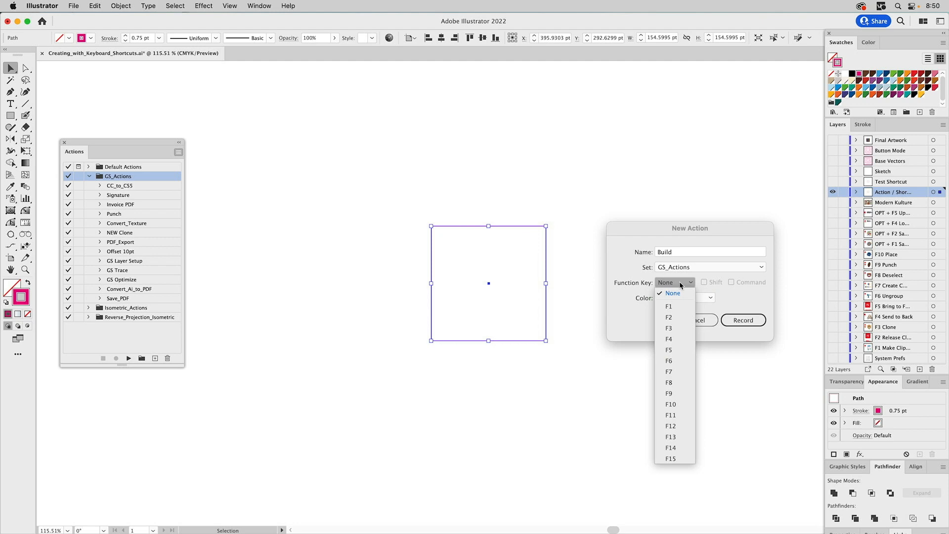
left_click(674, 415)
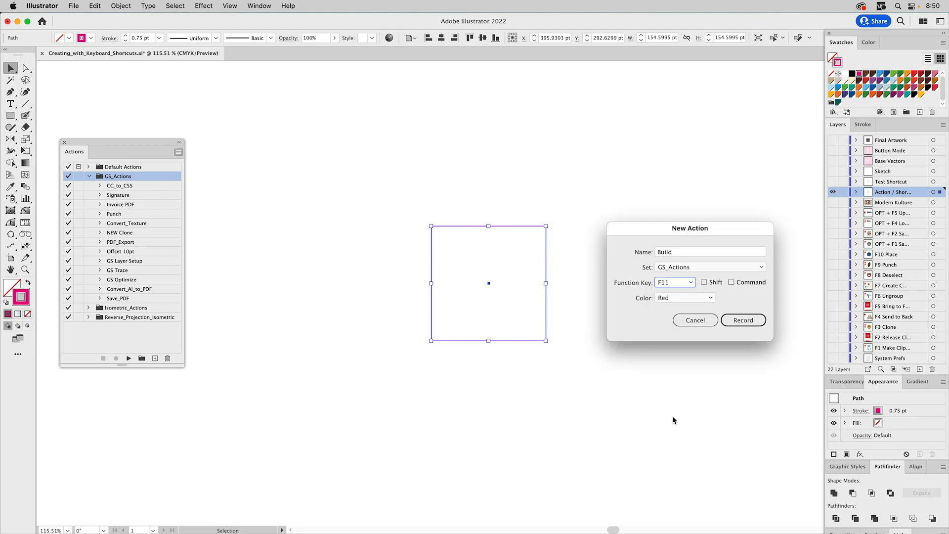
left_click(742, 320)
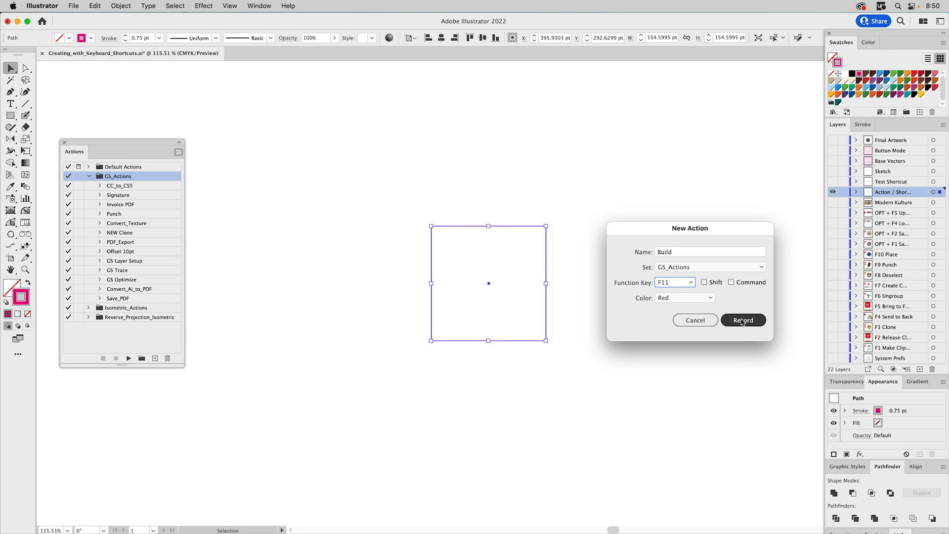
left_click(743, 320)
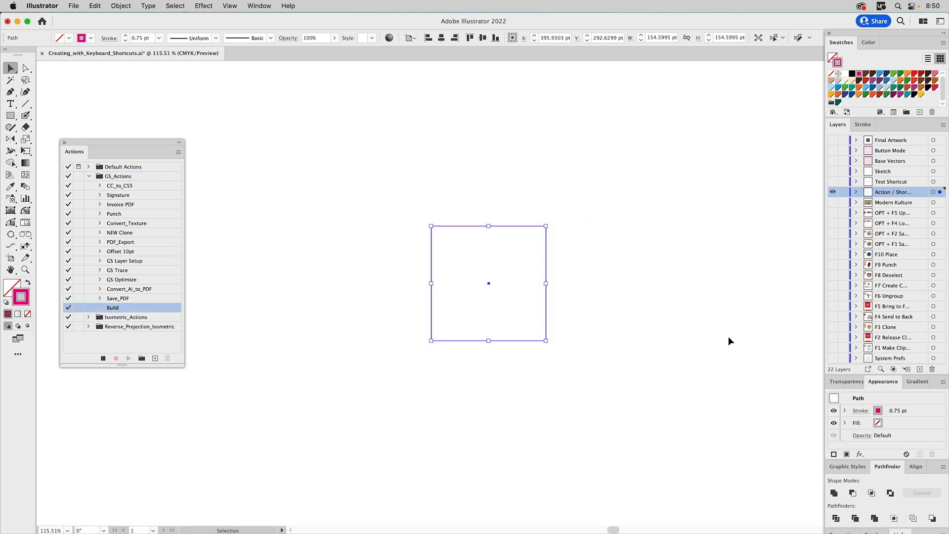
Step: Record changing the square's stroke to a black swatch and scaling the square uniformly to 200%
left_click(915, 95)
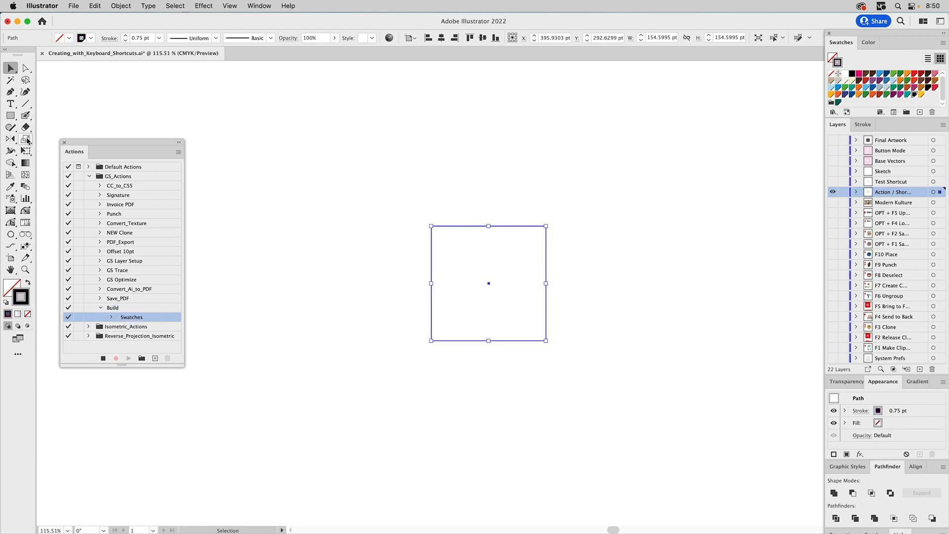
double_click(27, 139)
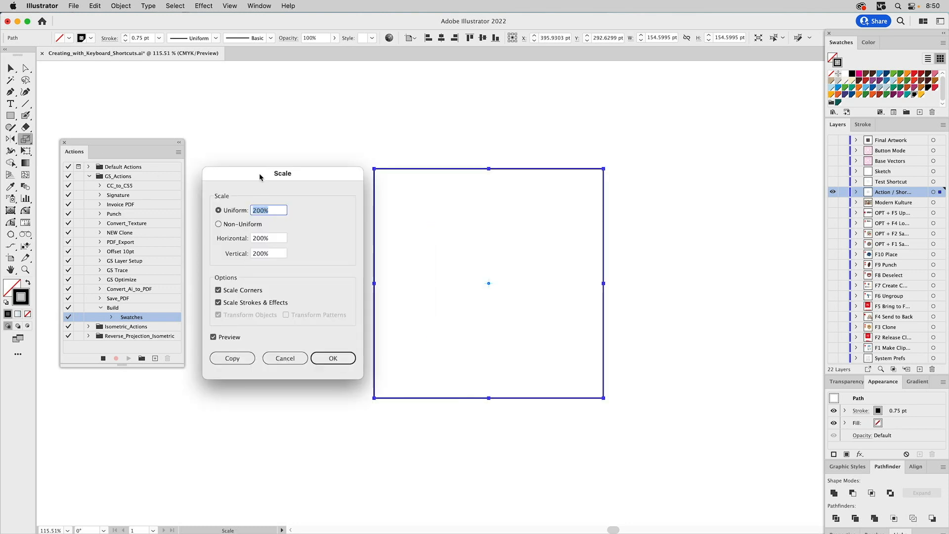
left_click(262, 210)
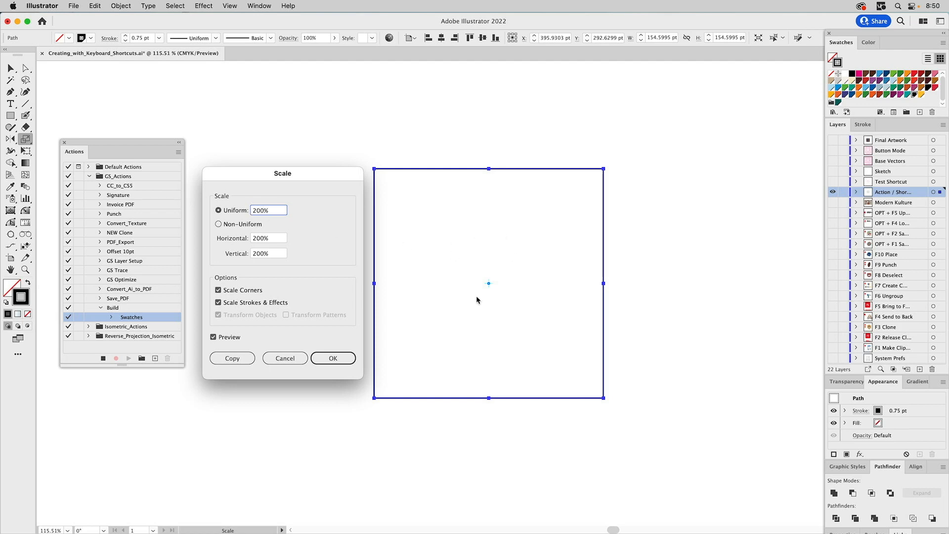
left_click(333, 358)
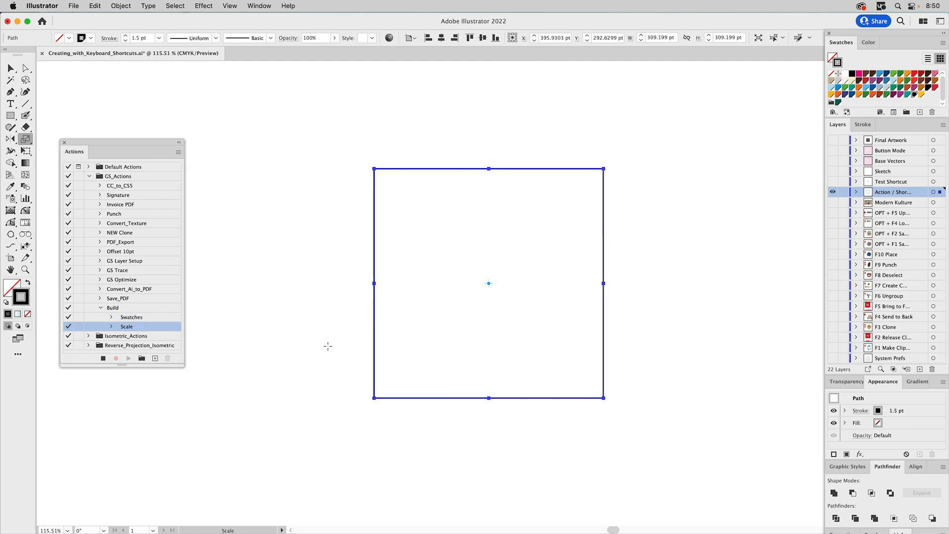
Step: Record setting the square's stroke weight to 8 pt
left_click(865, 126)
double_click(873, 141)
type("8")
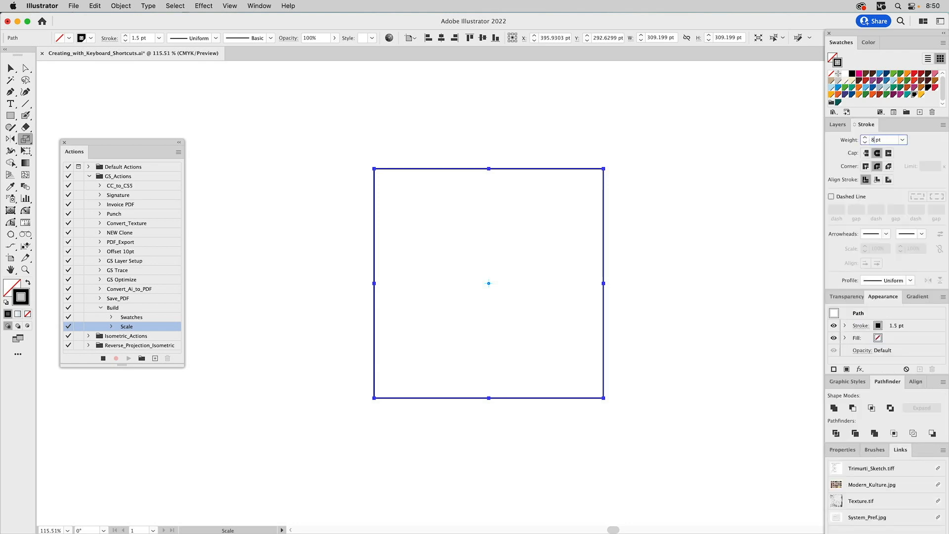
key("Return")
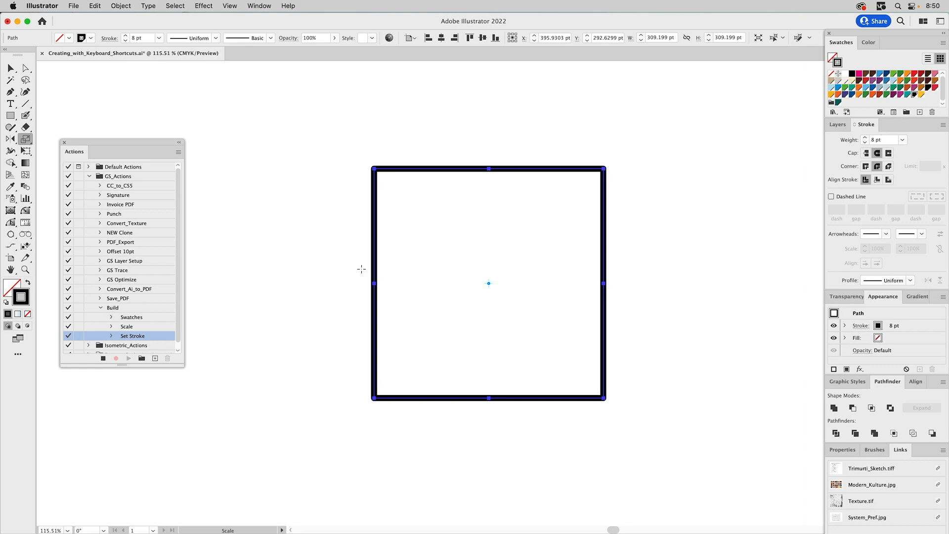
Step: Stop recording, fold up the Build action, and deselect the action and the square
left_click(103, 358)
left_click(101, 309)
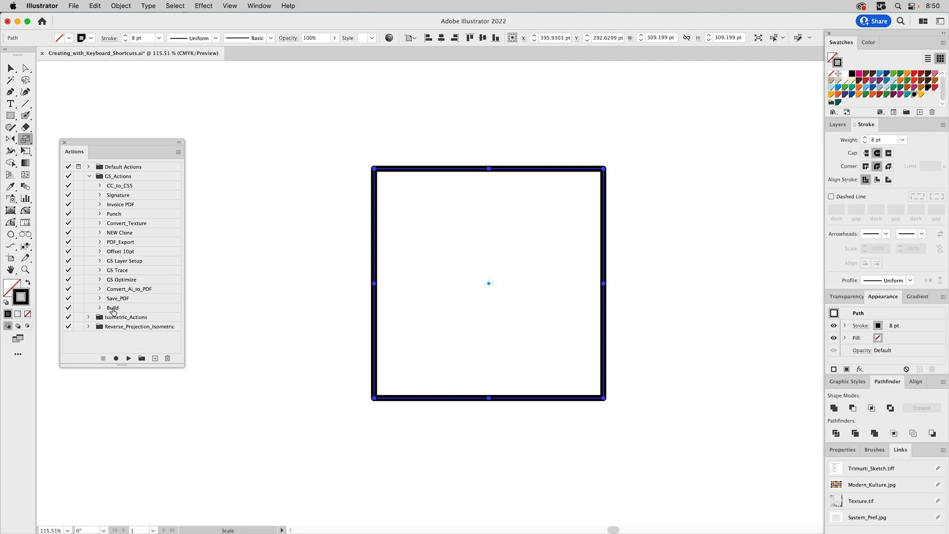
left_click(113, 308)
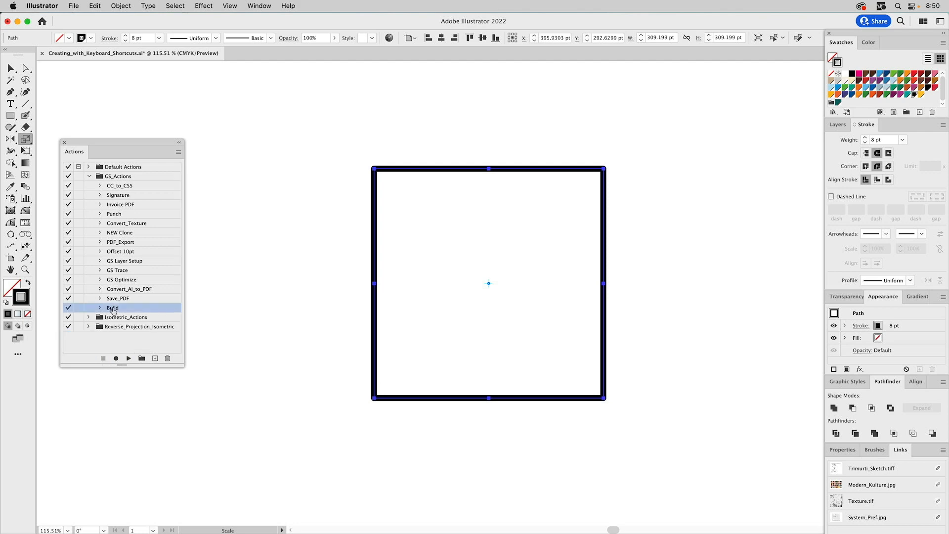
left_click(109, 337)
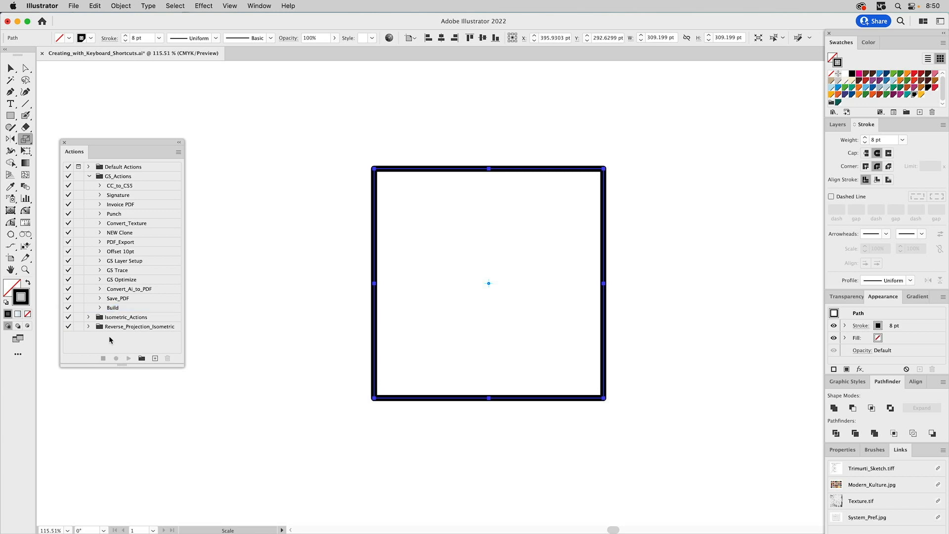
key("v")
left_click(684, 168)
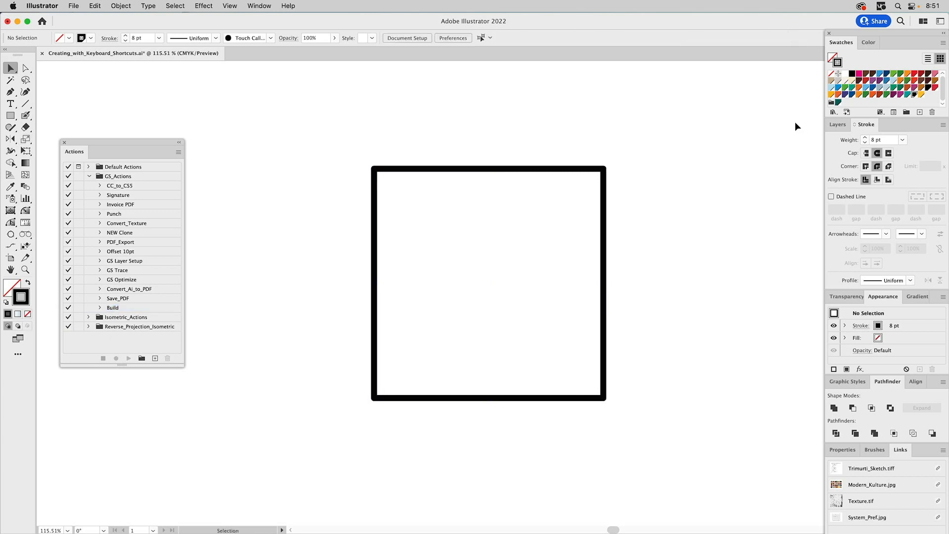
Step: Show only the Test Shortcut layer, run the Build action on its pink square with its assigned shortcut, and fold up the action
left_click(836, 125)
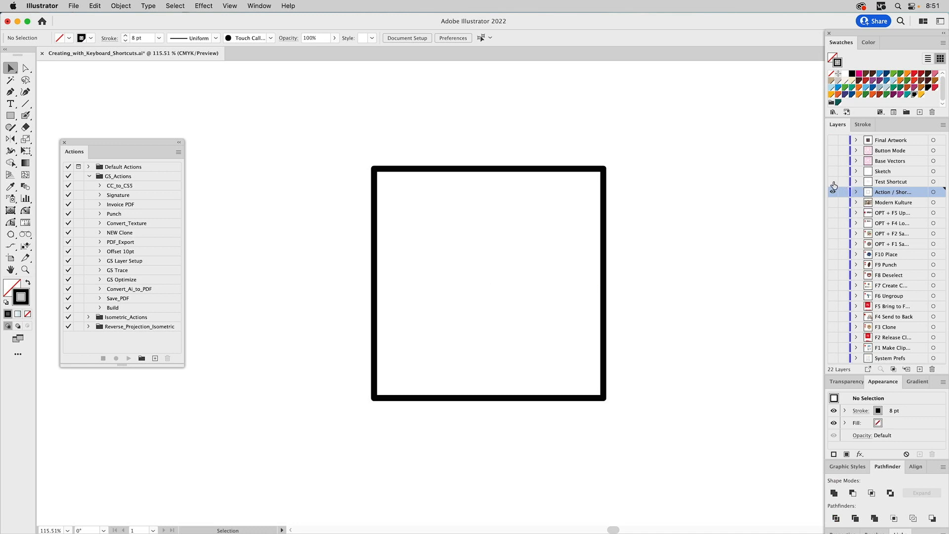
left_click_drag(833, 182, 833, 192)
left_click_drag(576, 192, 494, 270)
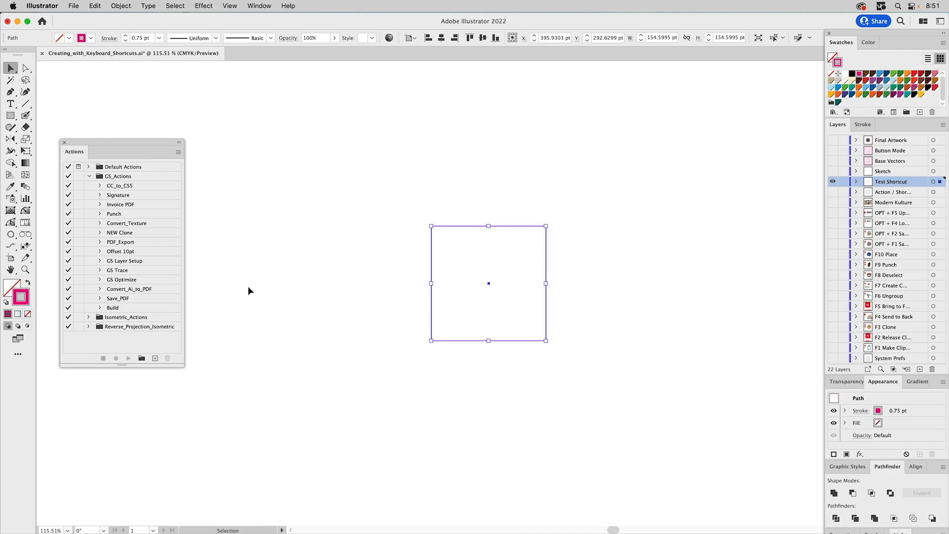
key("F11")
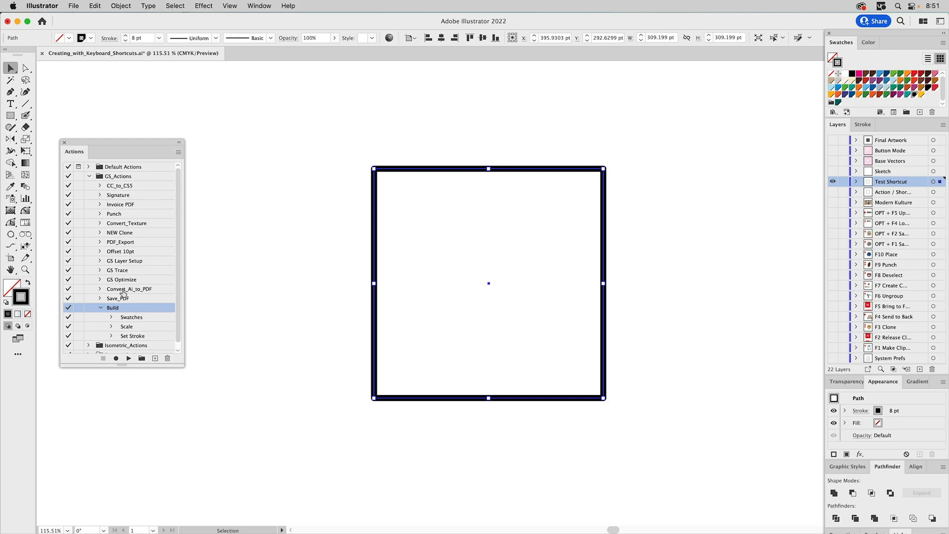
left_click(101, 307)
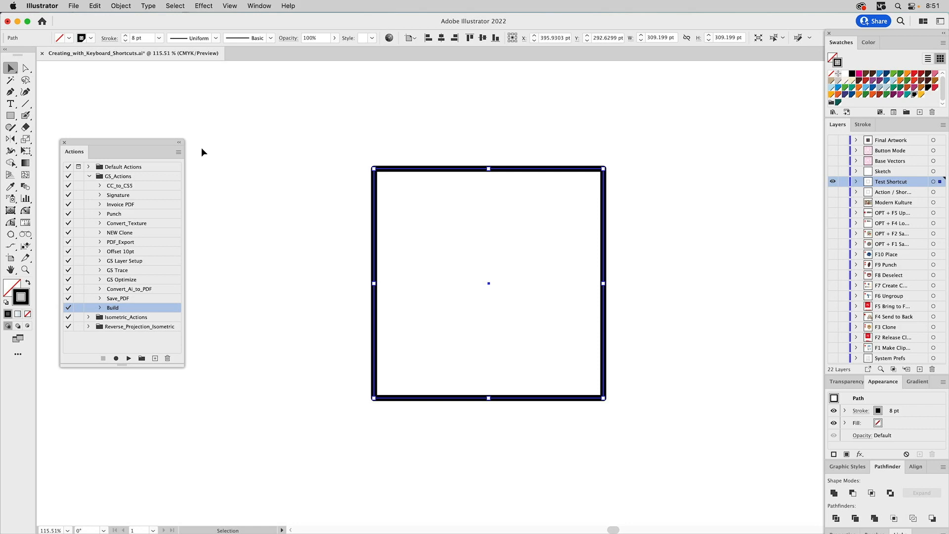
Step: Switch the actions list to Button Mode and bring the colour-coded Build action and its shortcut into view
left_click(178, 152)
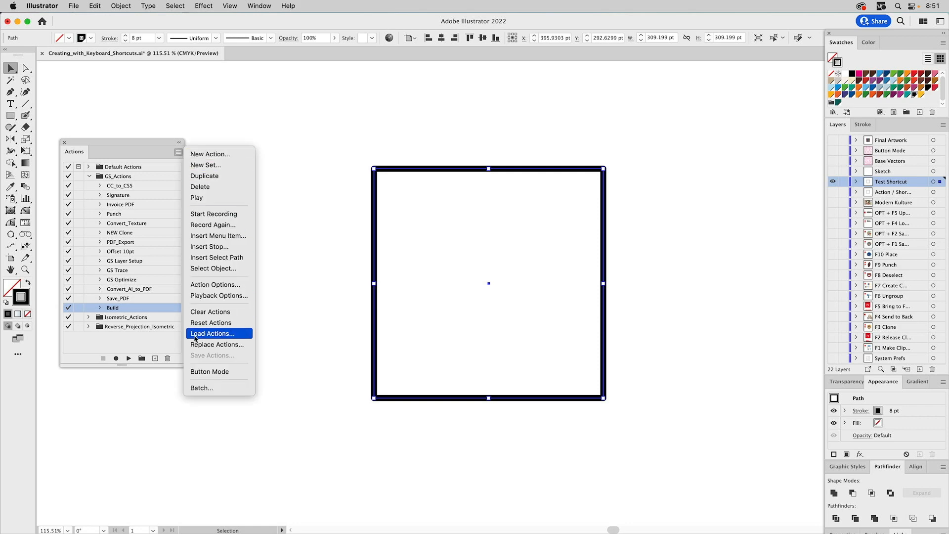
left_click(195, 372)
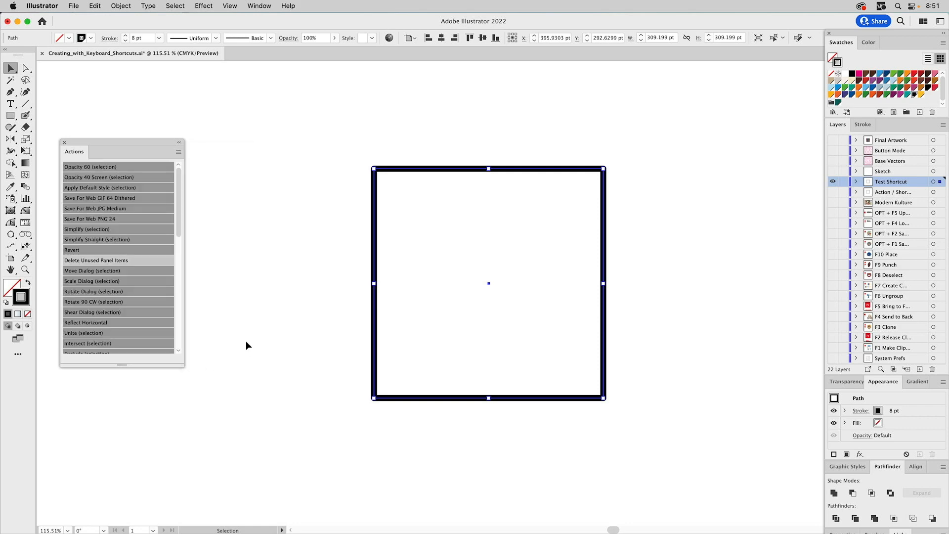
scroll(132, 281, "down", 10)
scroll(132, 279, "down", 4)
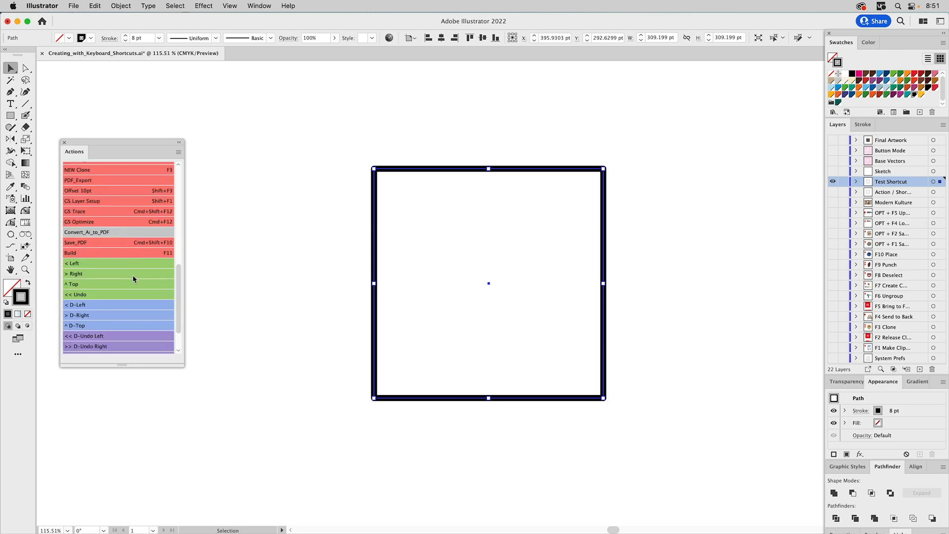
scroll(91, 274, "down", 1)
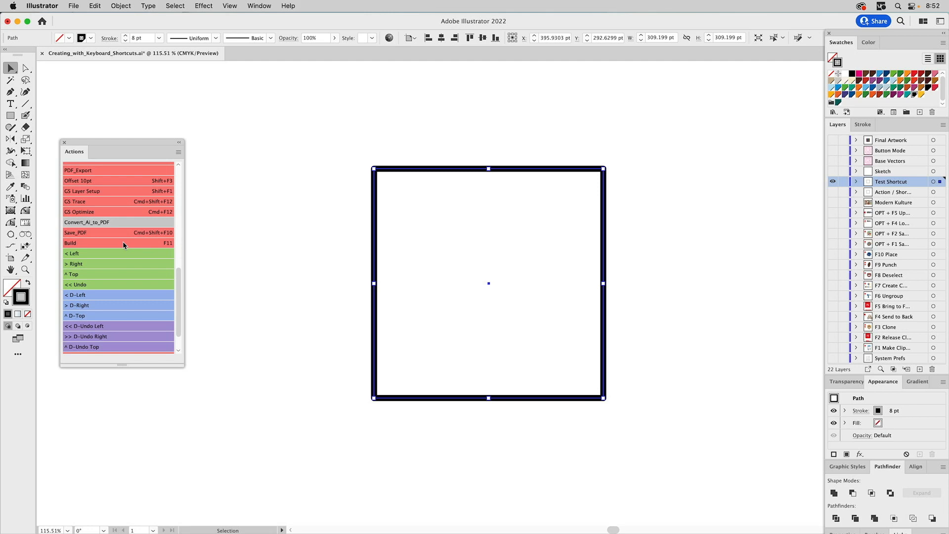
Step: Deselect the square, make the Sketch layer active, and leave only the Base Vectors layer visible
left_click(262, 226)
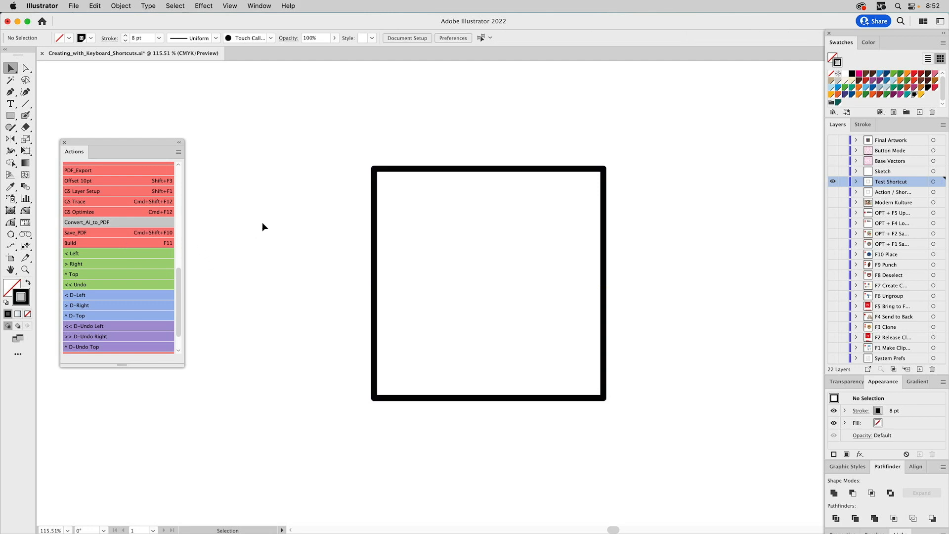
left_click(833, 174, "alt")
left_click(888, 172)
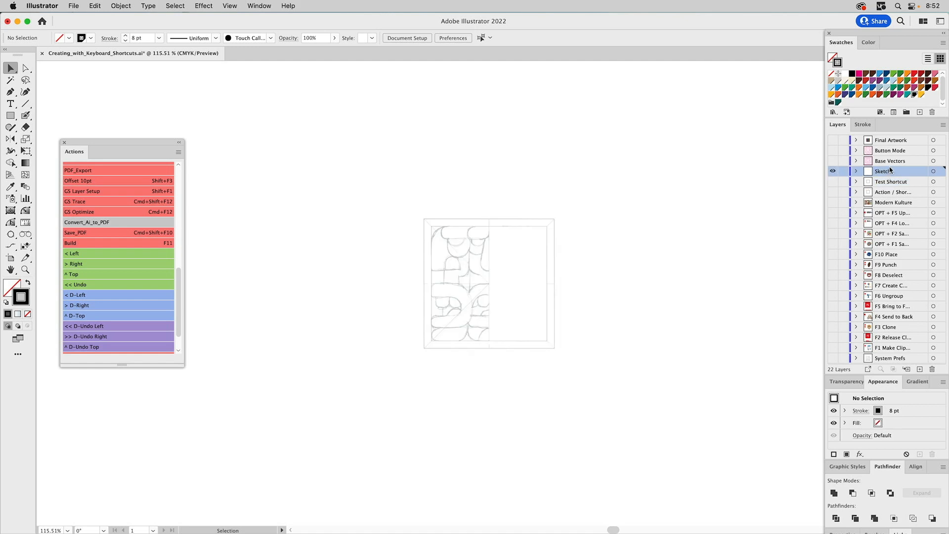
left_click(833, 161)
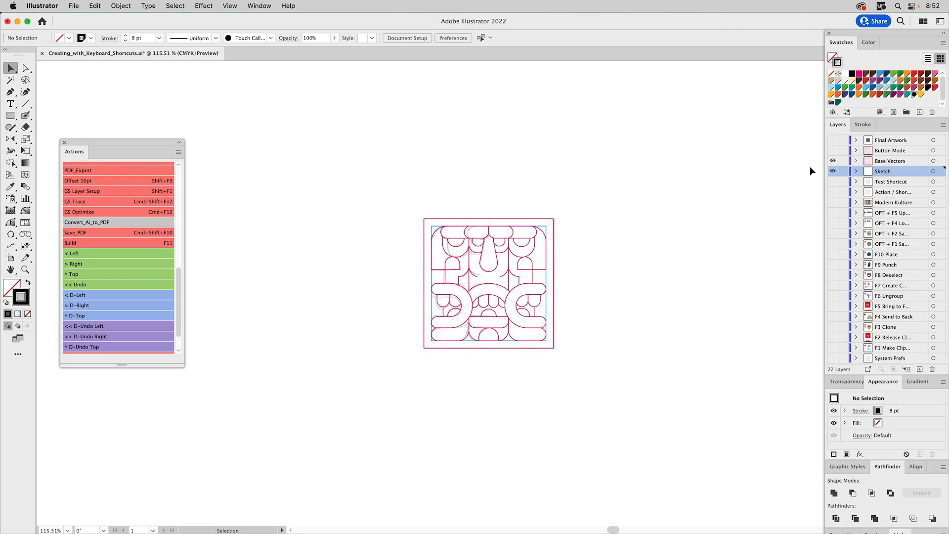
left_click(833, 171)
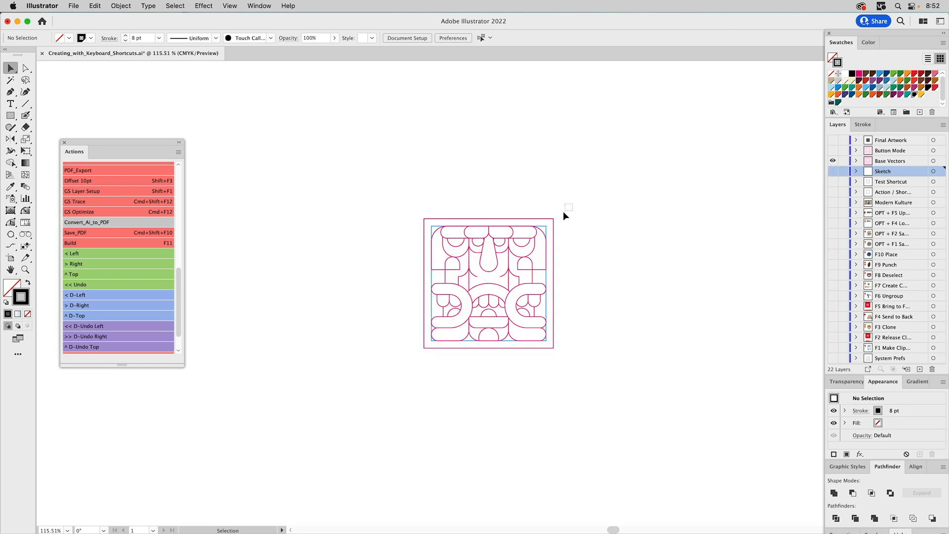
Step: Delete the two square outlines framing the Base Vectors face, and run the Build action on all the remaining paths with its assigned shortcut
left_click_drag(547, 226, 544, 227)
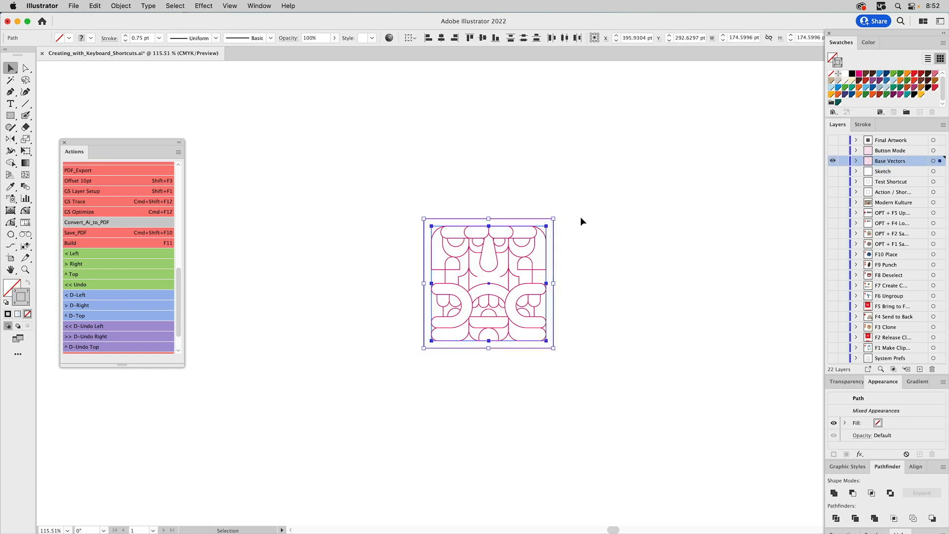
left_click(581, 215)
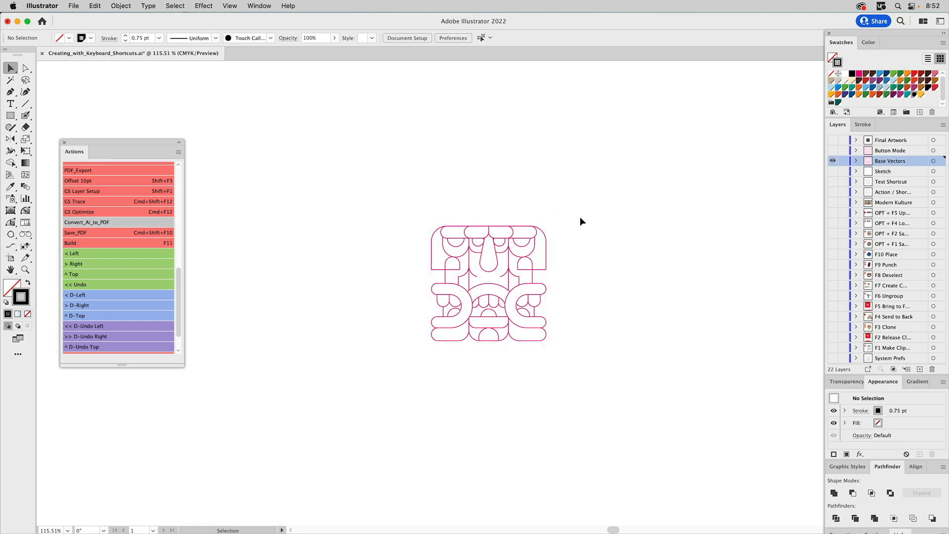
left_click_drag(396, 209, 590, 361)
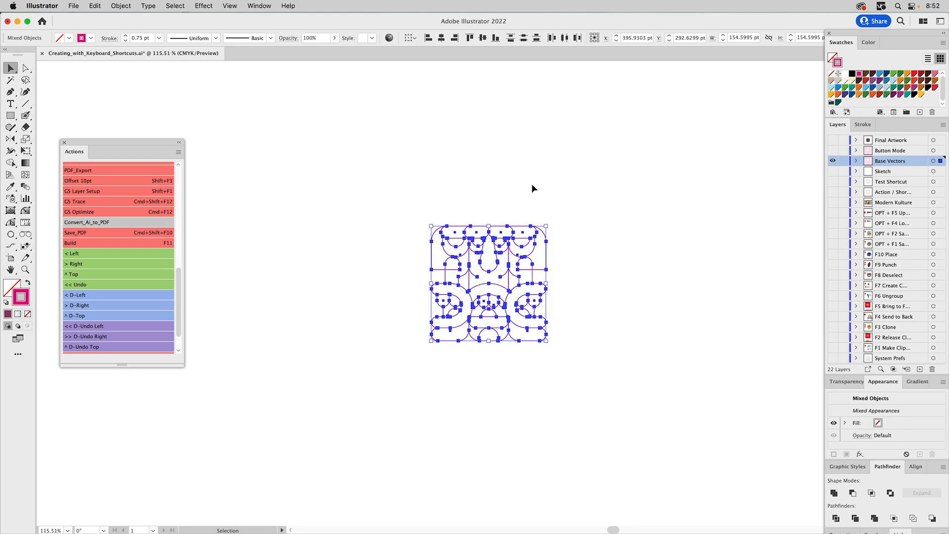
key("F11")
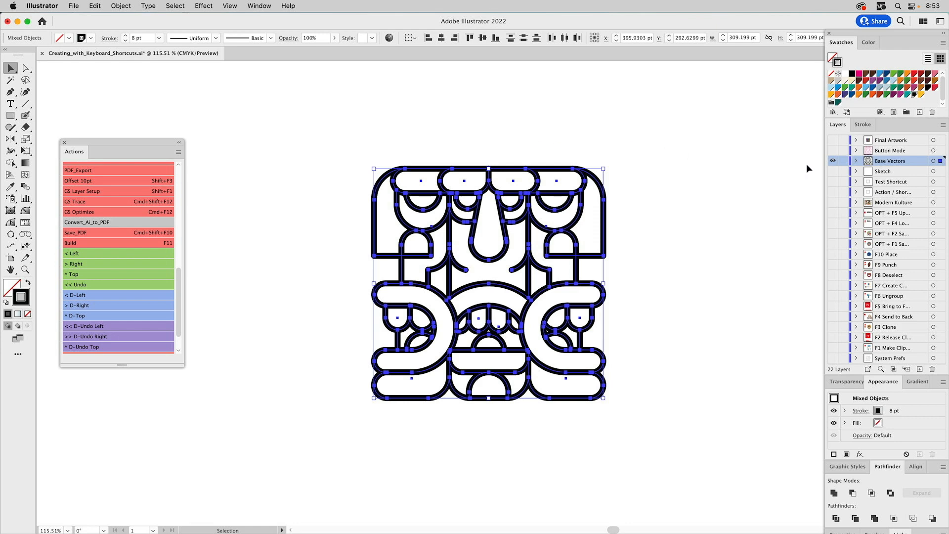
Step: Show the Button Mode layer instead of Base Vectors, run Build on its whole face artwork from the actions list, and deselect it
left_click(833, 159)
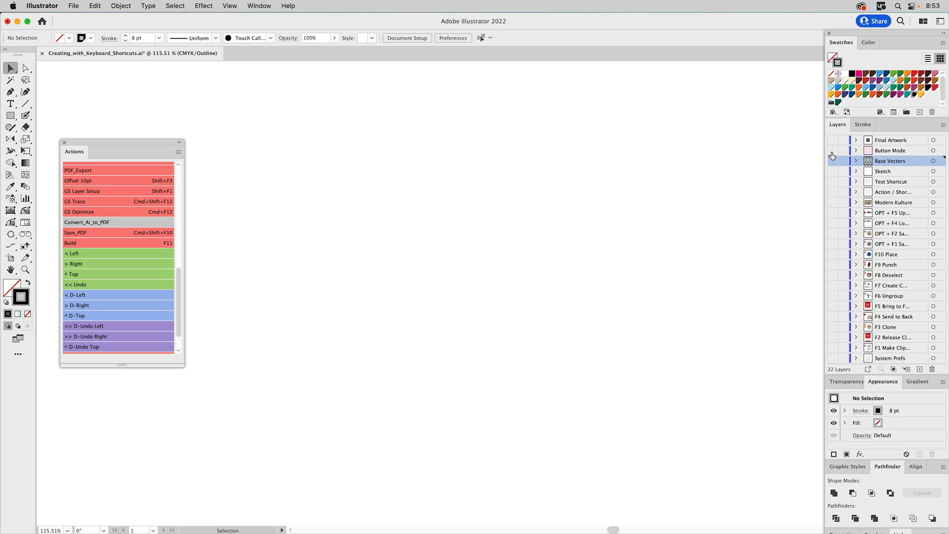
left_click(833, 151)
left_click_drag(574, 197, 376, 379)
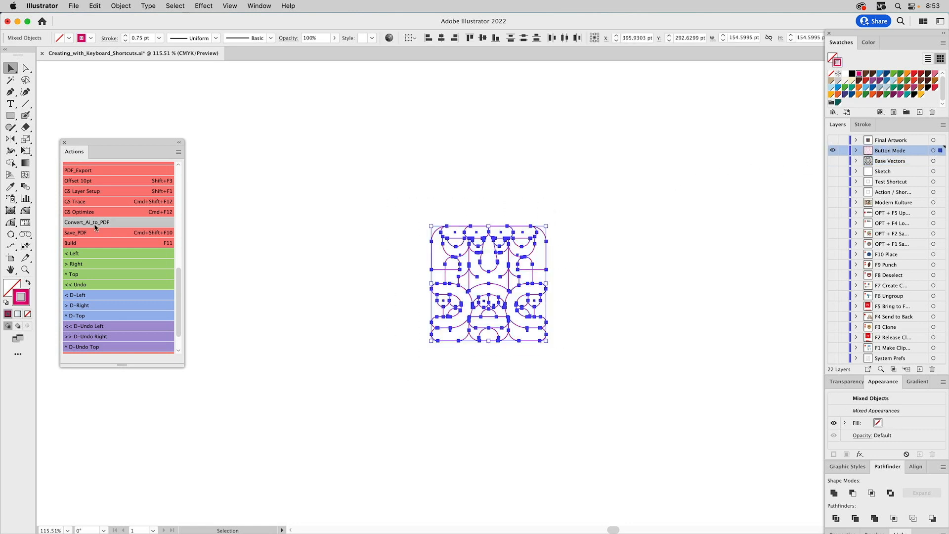
left_click(75, 244)
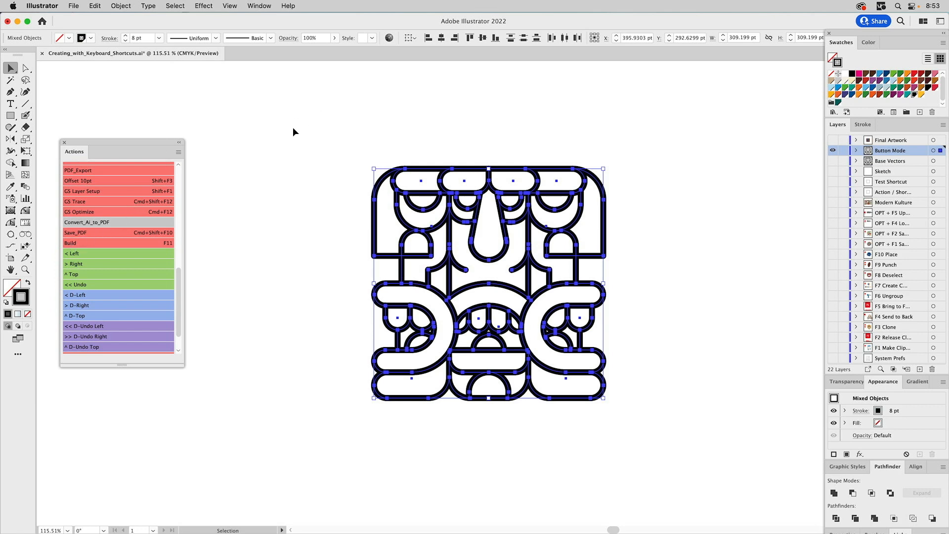
left_click(210, 163)
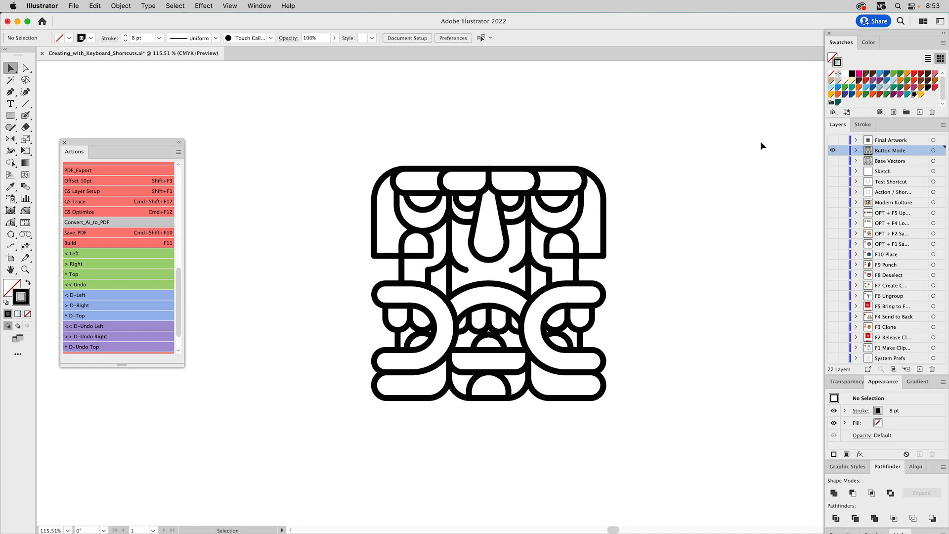
Step: Leave only the Final Artwork layer visible and collapse the actions list to an icon
left_click(832, 140, "alt")
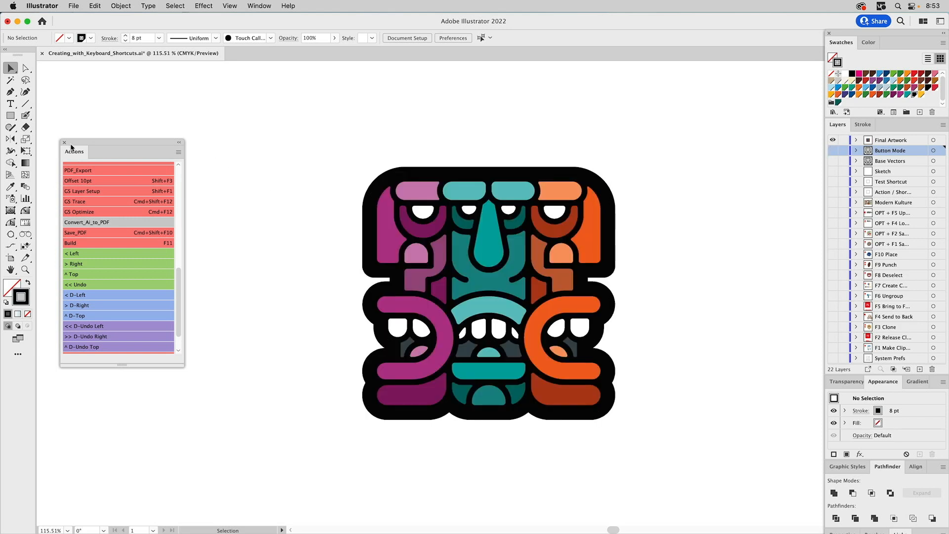
left_click(179, 143)
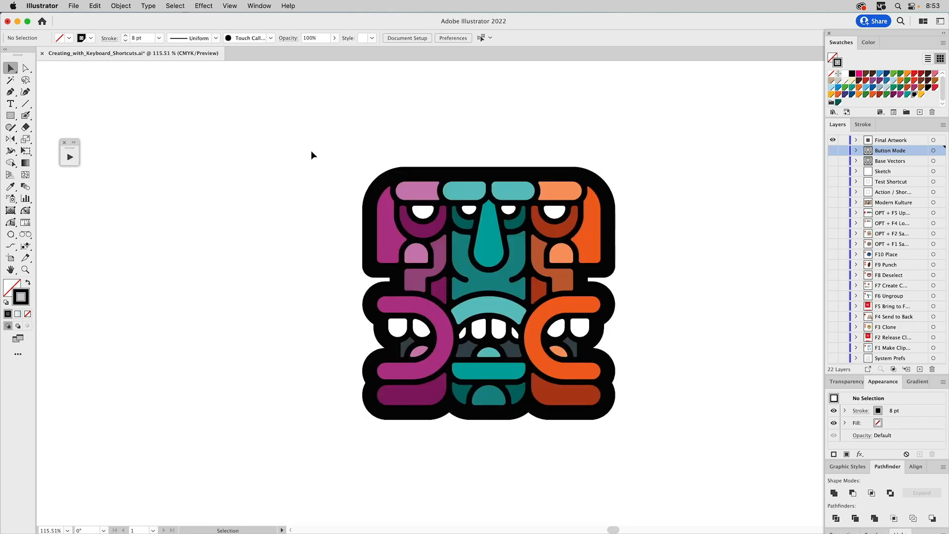